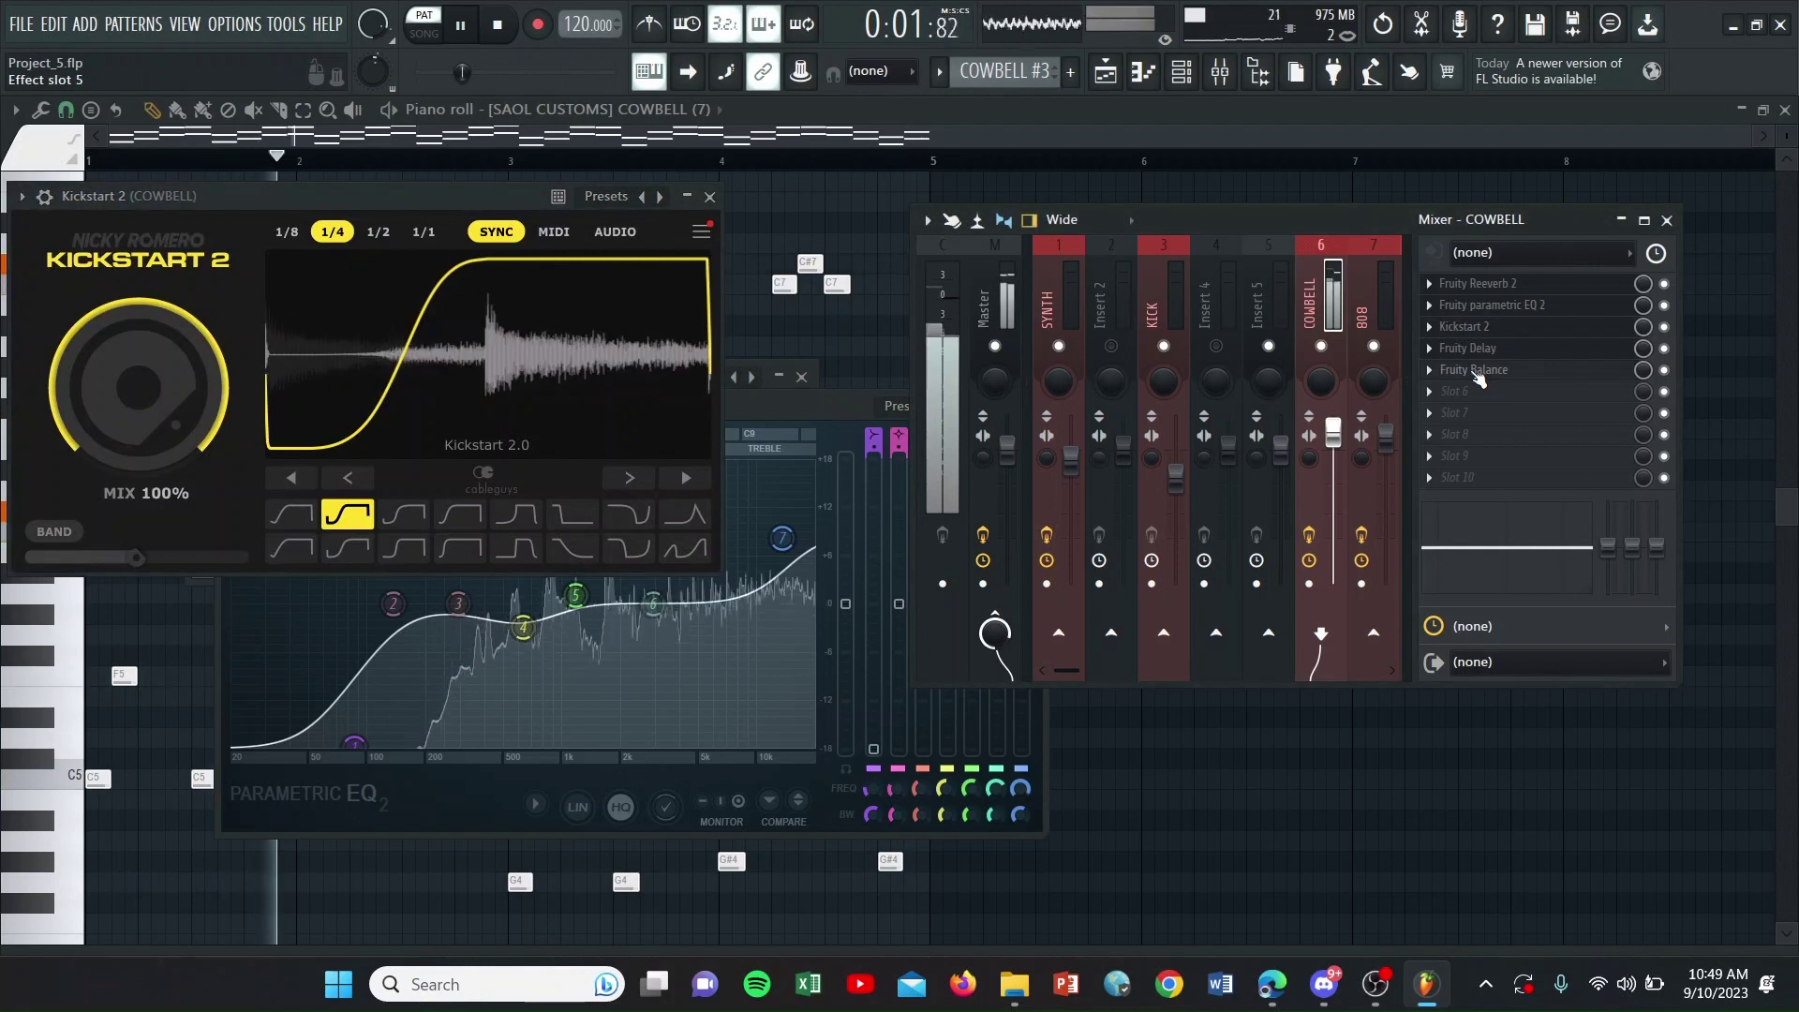
Open the Fruity Balance and Fruity Delay effects on the COWBELL mixer track to view their settings.
{"action": "left_click", "coordinate": [1474, 370]}
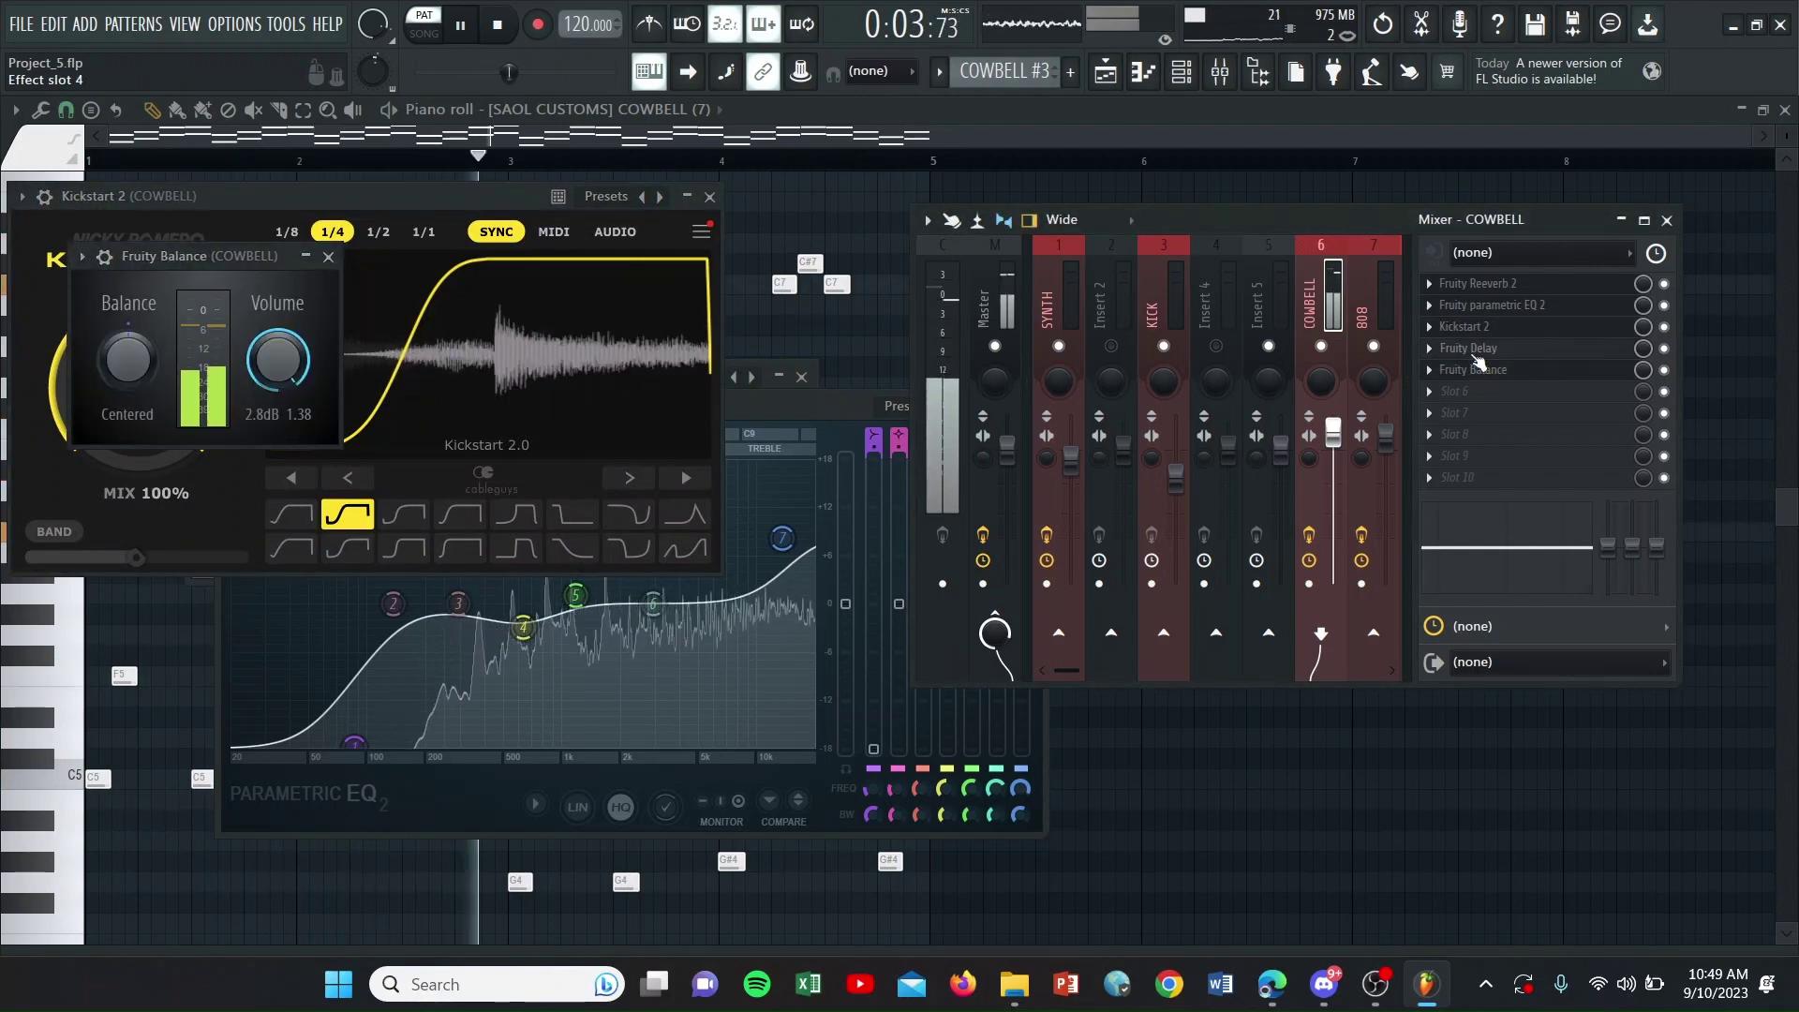
{"action": "left_click", "coordinate": [1475, 348]}
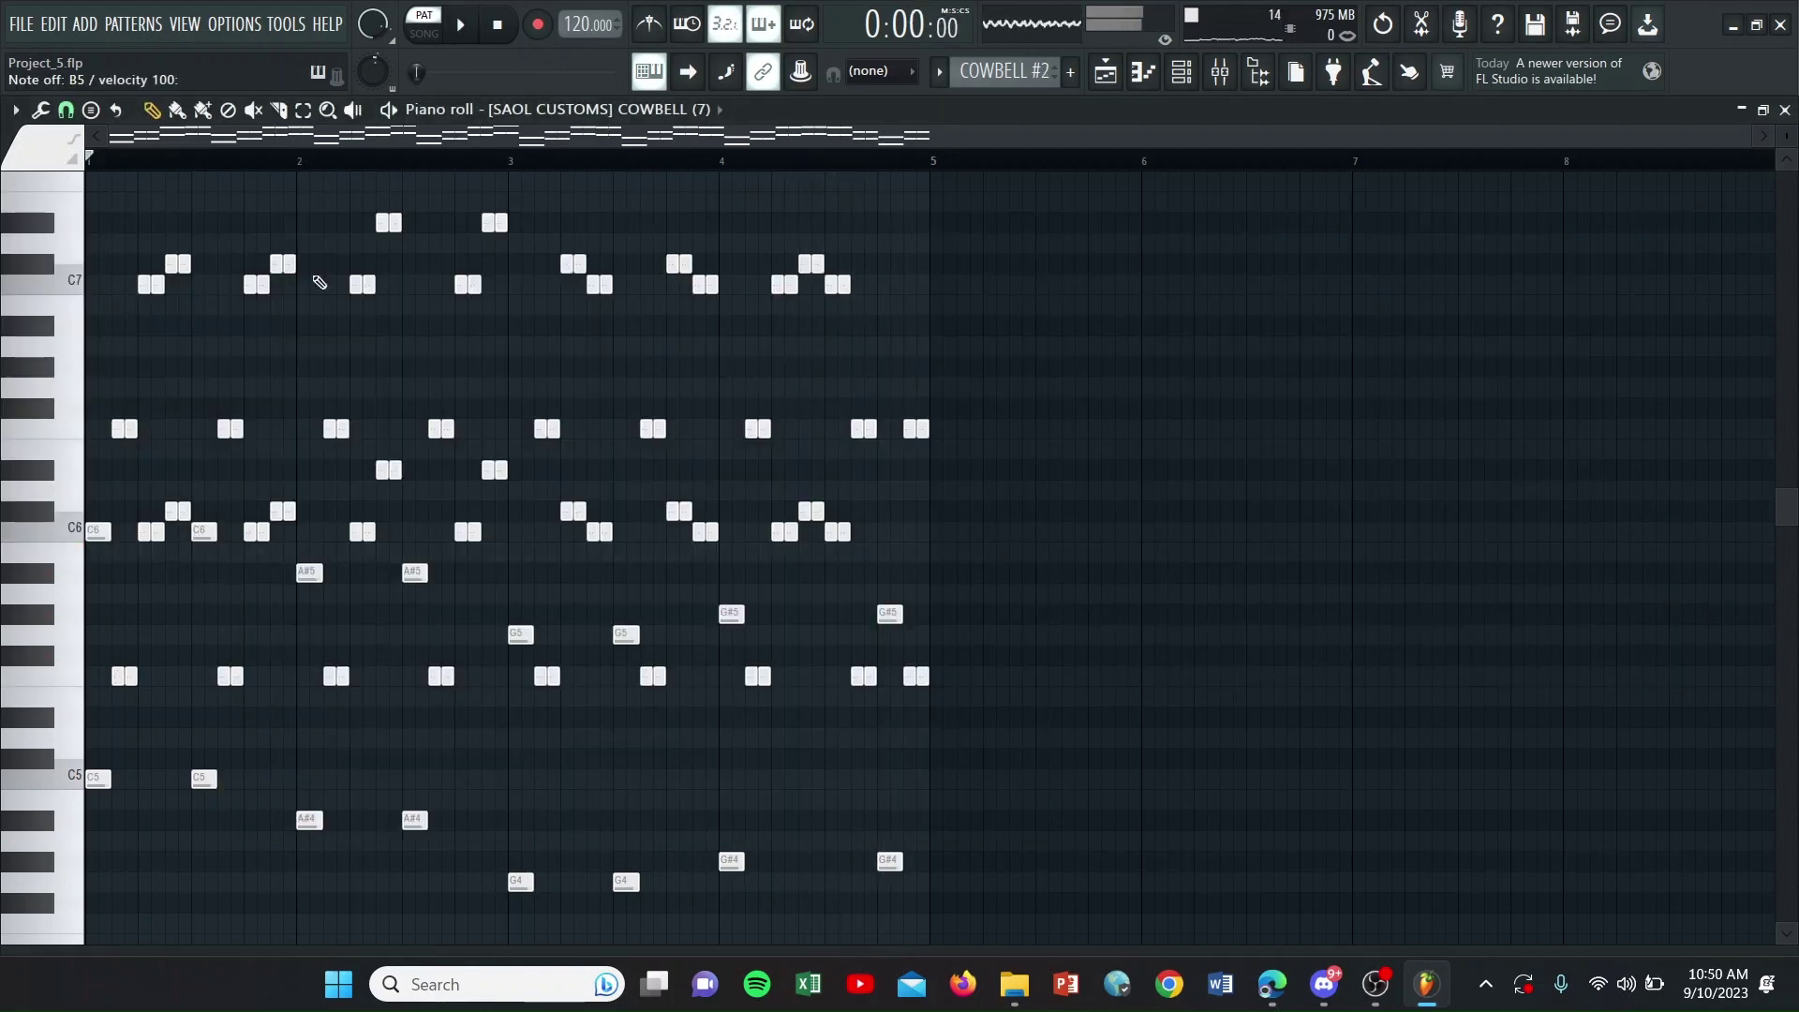
Look over the full note range of the COWBELL #2 and COWBELL #4 patterns in the piano roll during playback.
{"action": "scroll", "coordinate": [319, 282], "scroll_direction": "up", "scroll_amount": 1}
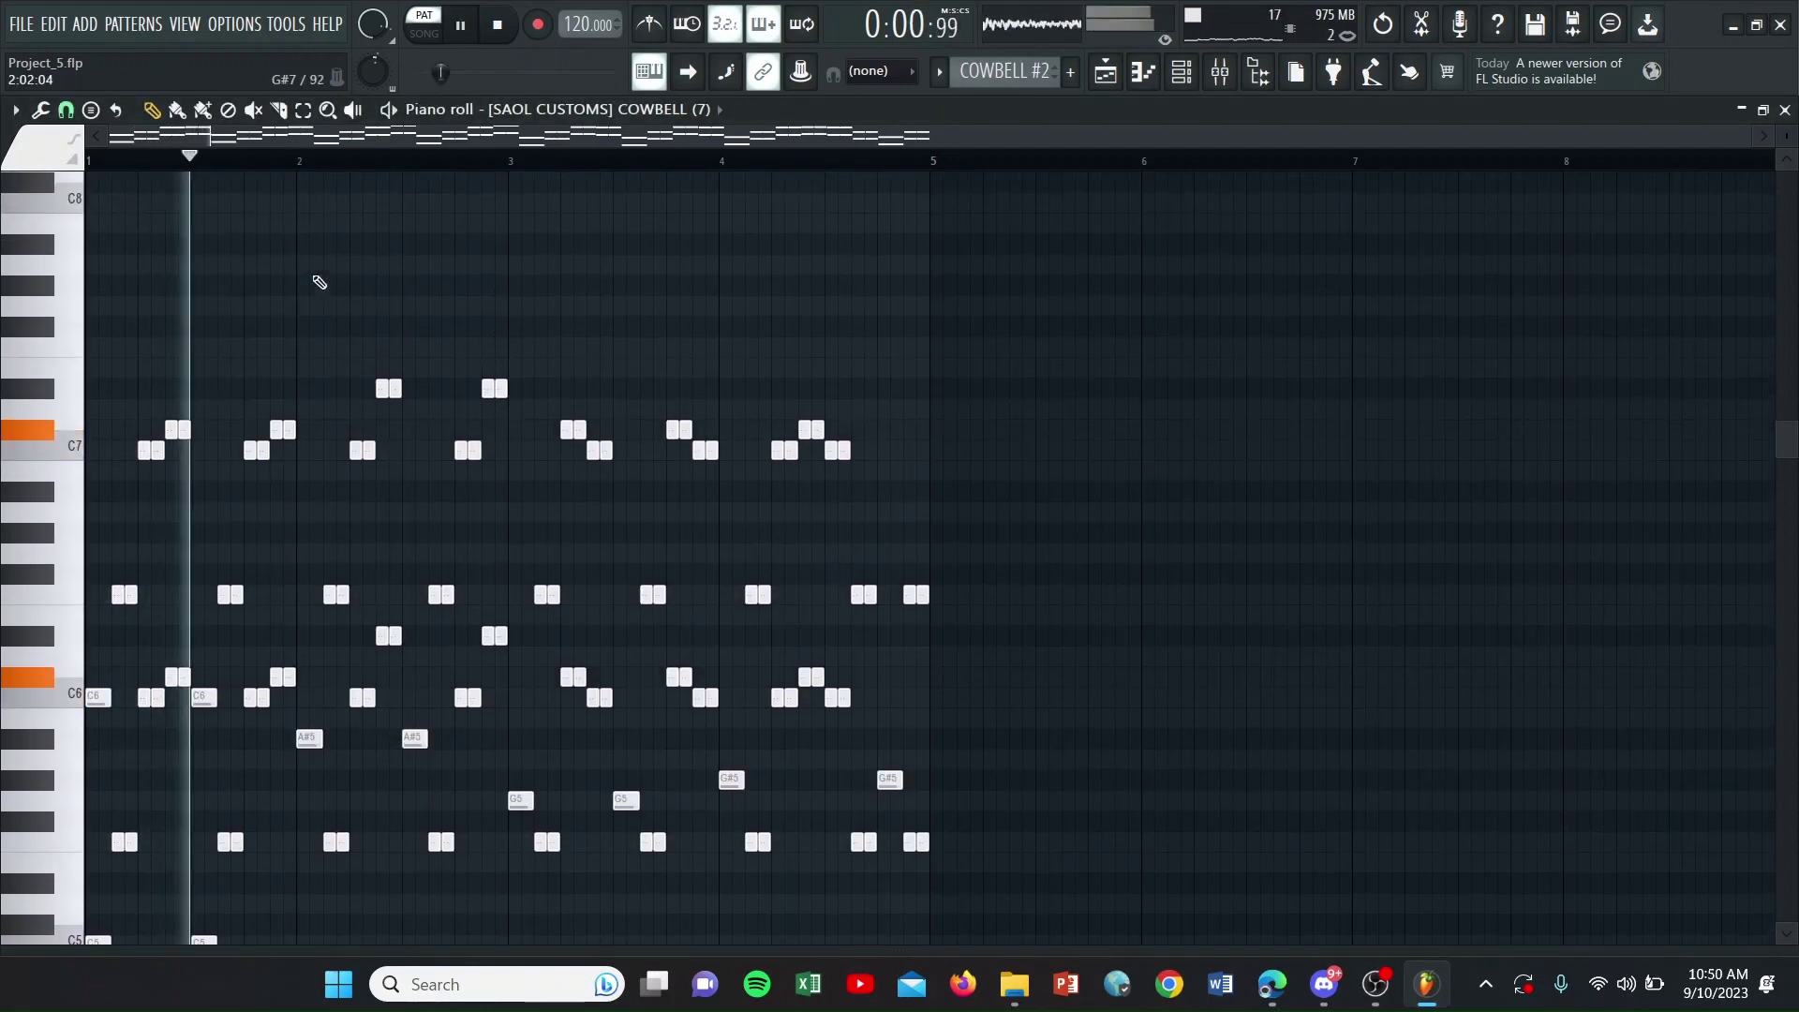
{"action": "scroll", "coordinate": [319, 282], "scroll_direction": "down", "scroll_amount": 1}
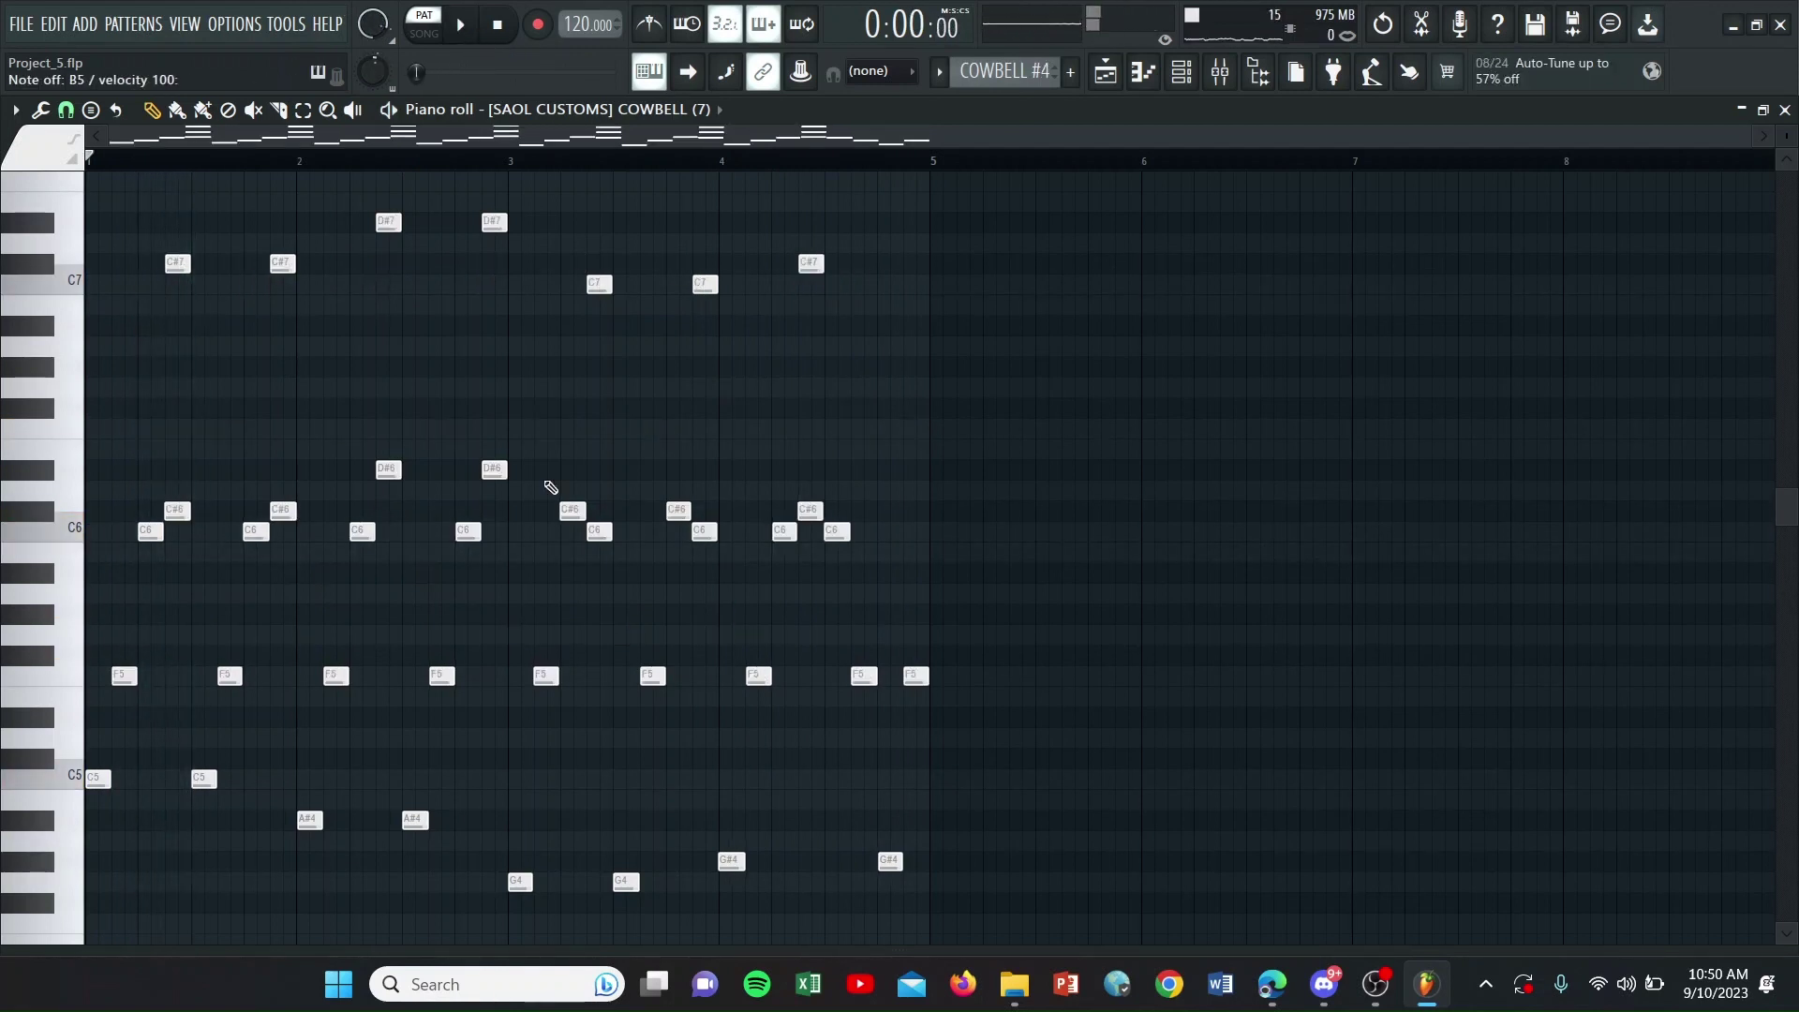
{"action": "scroll", "coordinate": [550, 487], "scroll_direction": "up", "scroll_amount": 5}
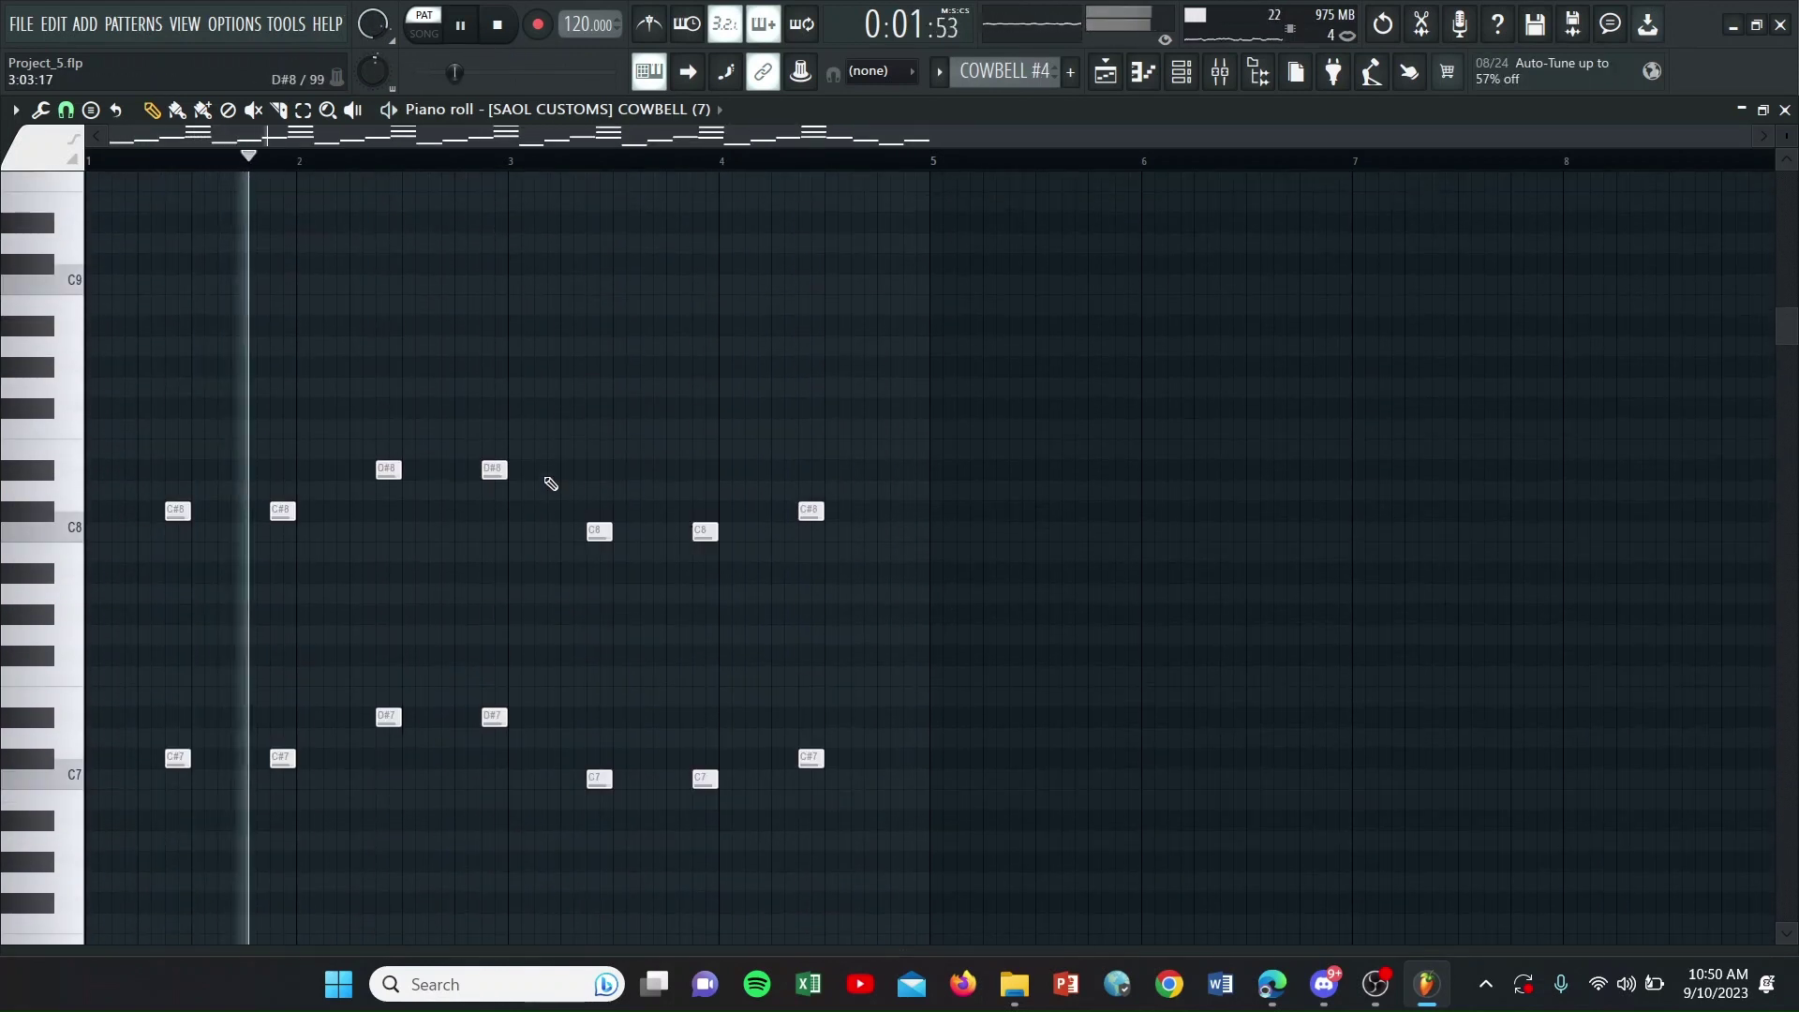
{"action": "scroll", "coordinate": [550, 483], "scroll_direction": "up", "scroll_amount": 1}
{"action": "scroll", "coordinate": [550, 484], "scroll_direction": "down", "scroll_amount": 6}
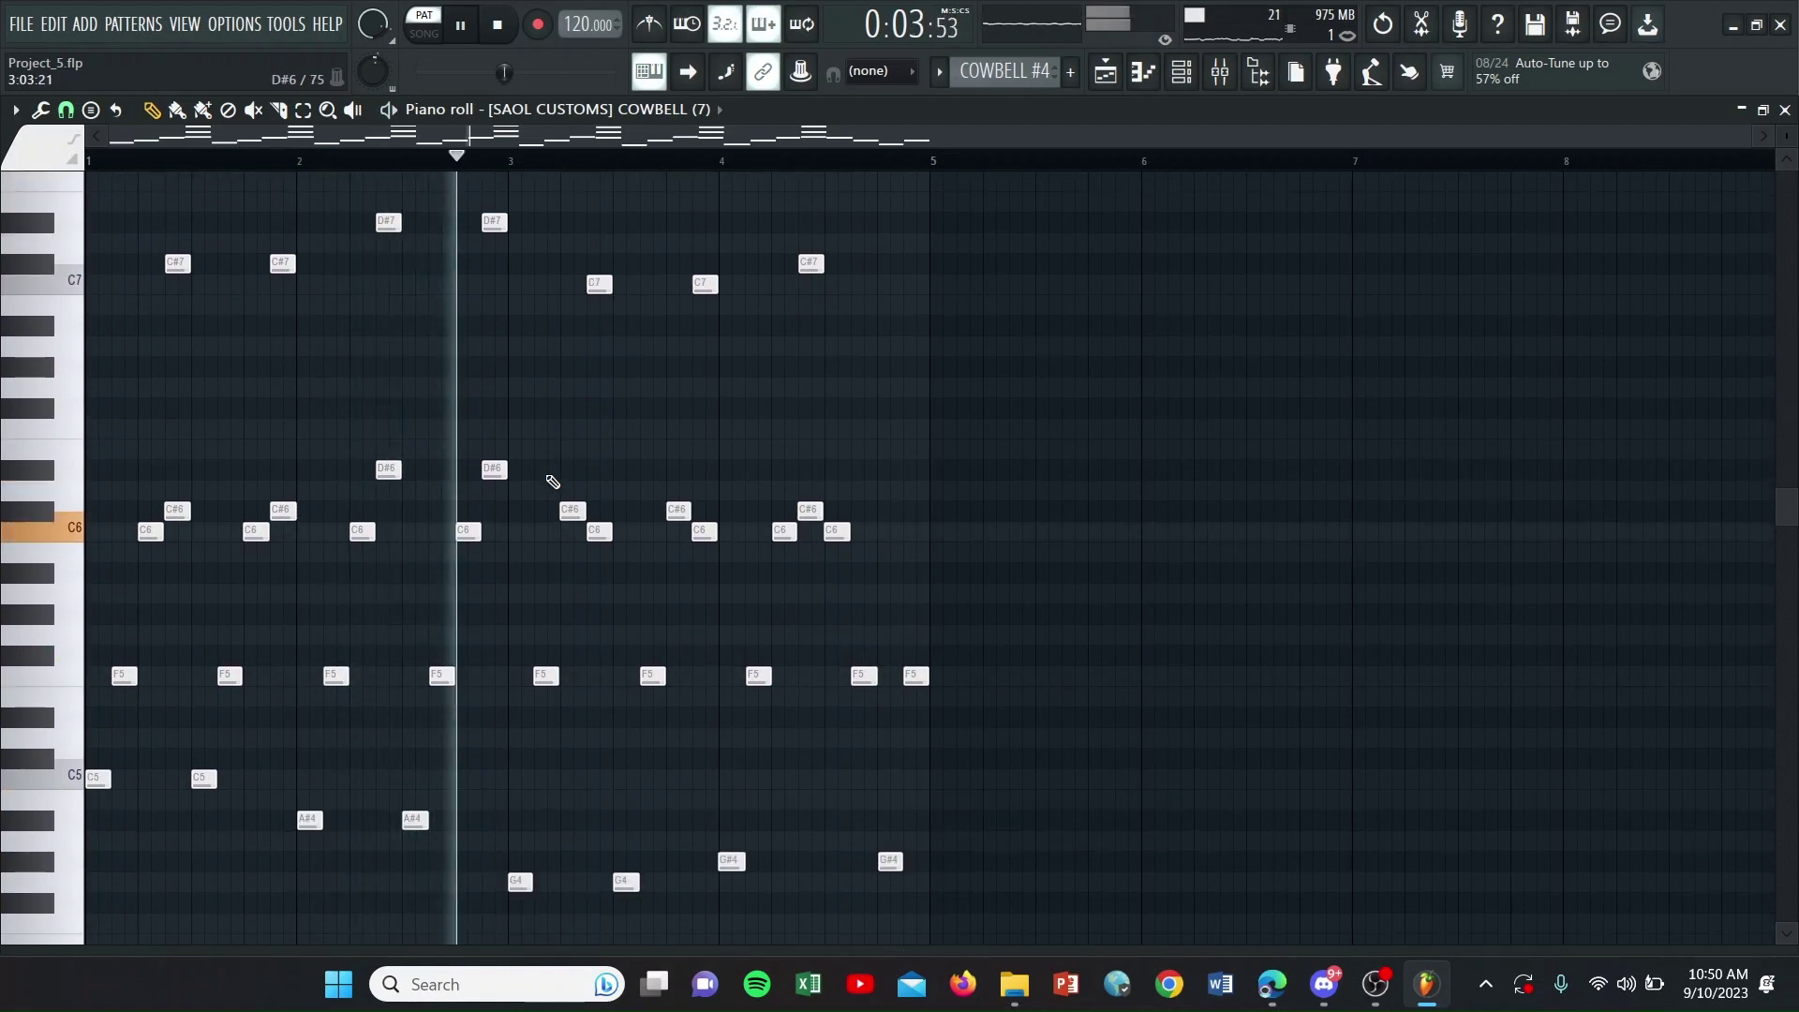
{"action": "scroll", "coordinate": [552, 484], "scroll_direction": "up", "scroll_amount": 2}
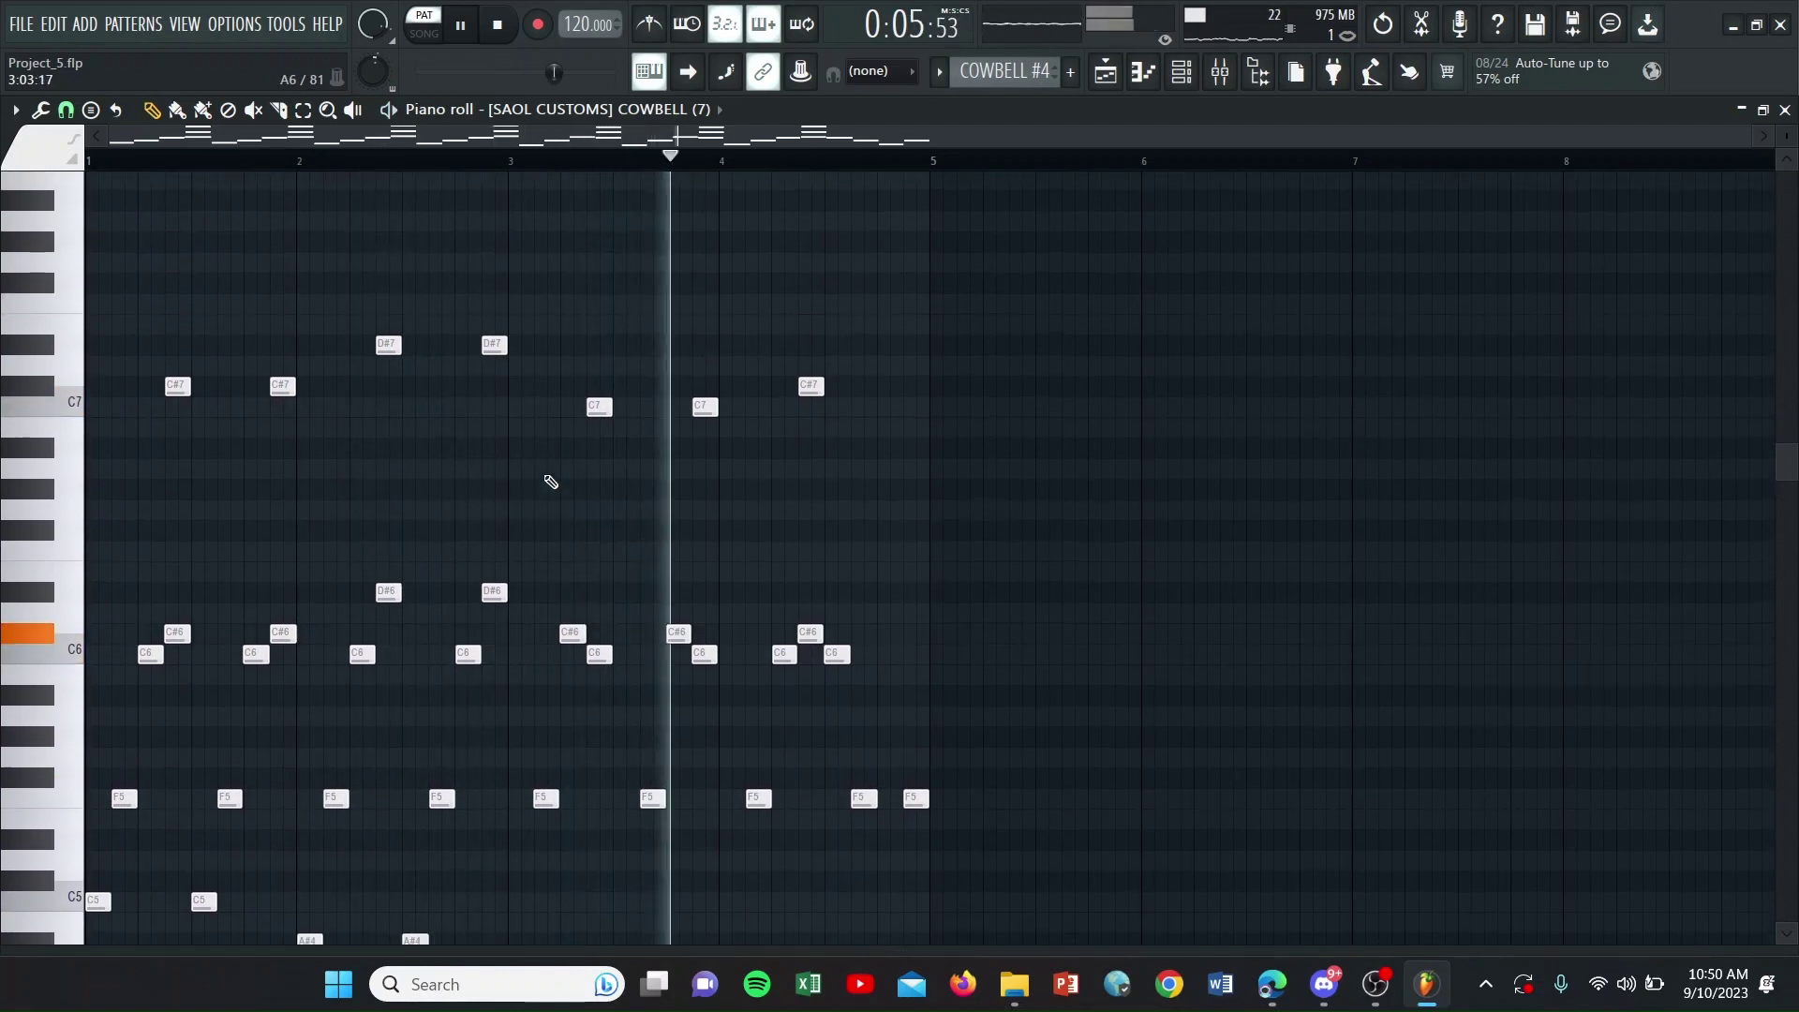
{"action": "scroll", "coordinate": [551, 481], "scroll_direction": "down", "scroll_amount": 2}
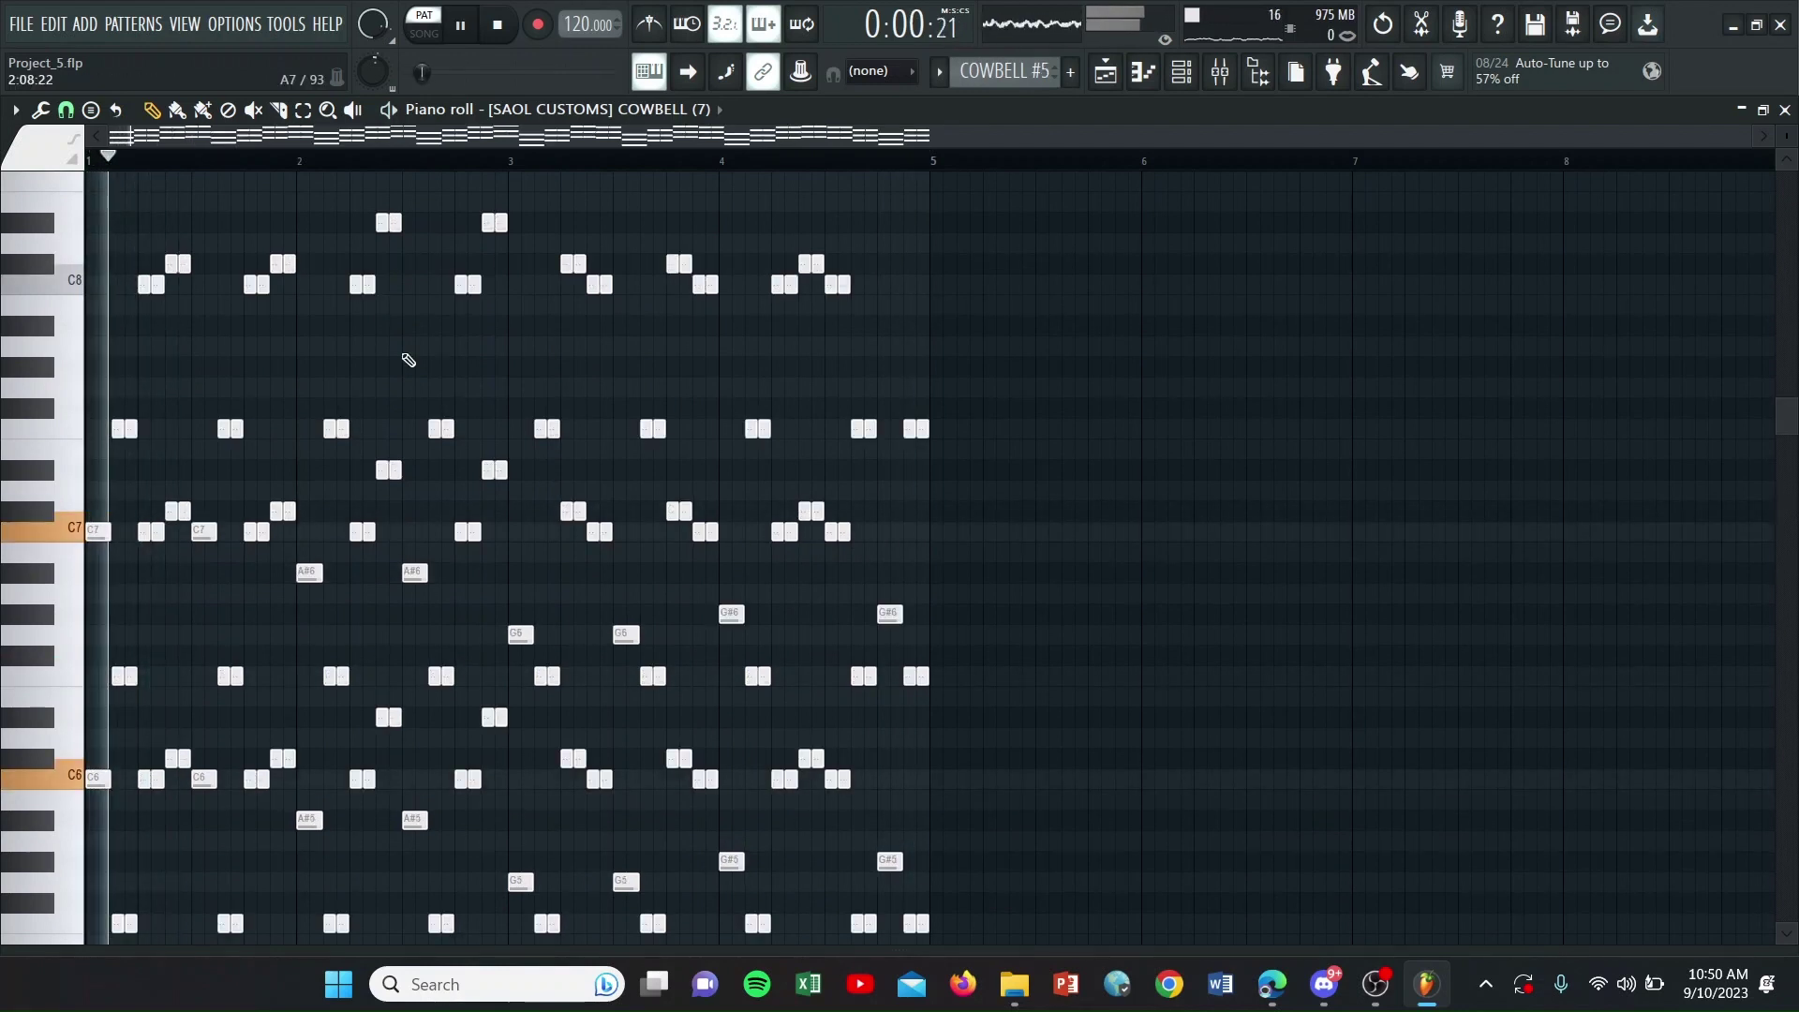
Examine the layered octaves of notes in the COWBELL #5 pattern while it plays.
{"action": "scroll", "coordinate": [408, 360], "scroll_direction": "up", "scroll_amount": 7}
{"action": "scroll", "coordinate": [403, 351], "scroll_direction": "down", "scroll_amount": 11}
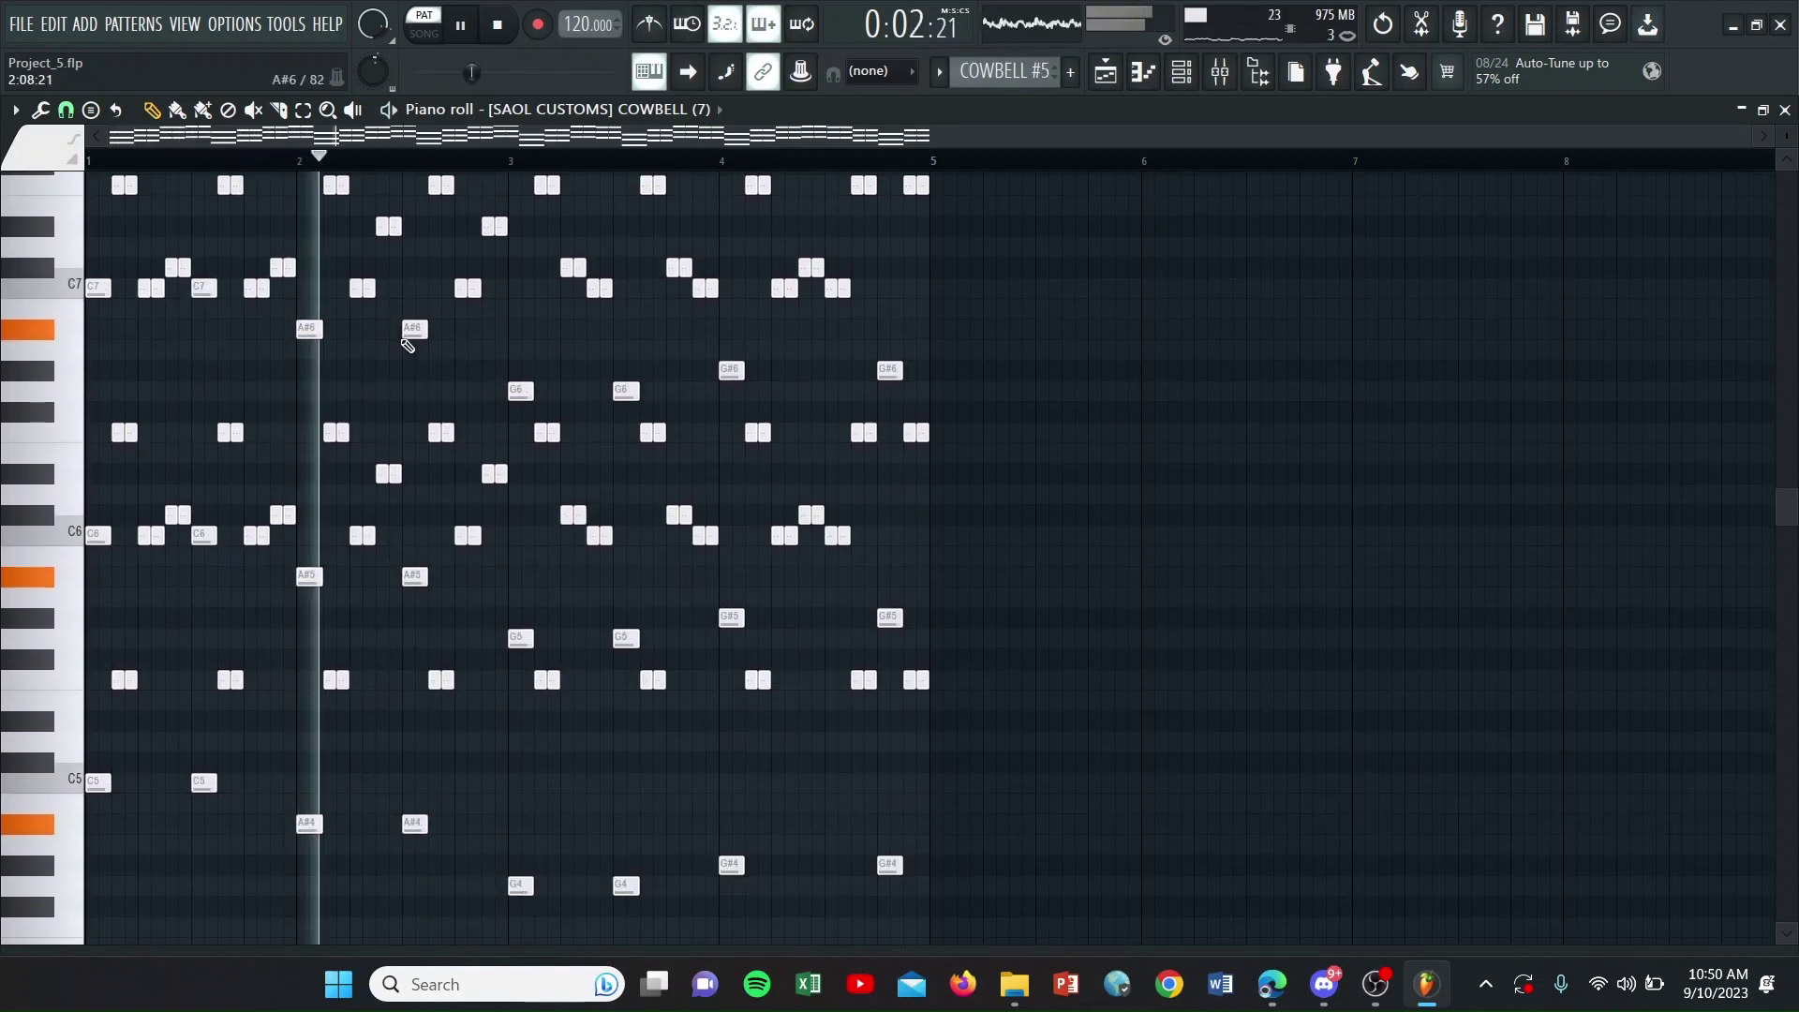
{"action": "scroll", "coordinate": [407, 343], "scroll_direction": "down", "scroll_amount": 7}
{"action": "scroll", "coordinate": [412, 341], "scroll_direction": "up", "scroll_amount": 9}
{"action": "scroll", "coordinate": [464, 391], "scroll_direction": "down", "scroll_amount": 1}
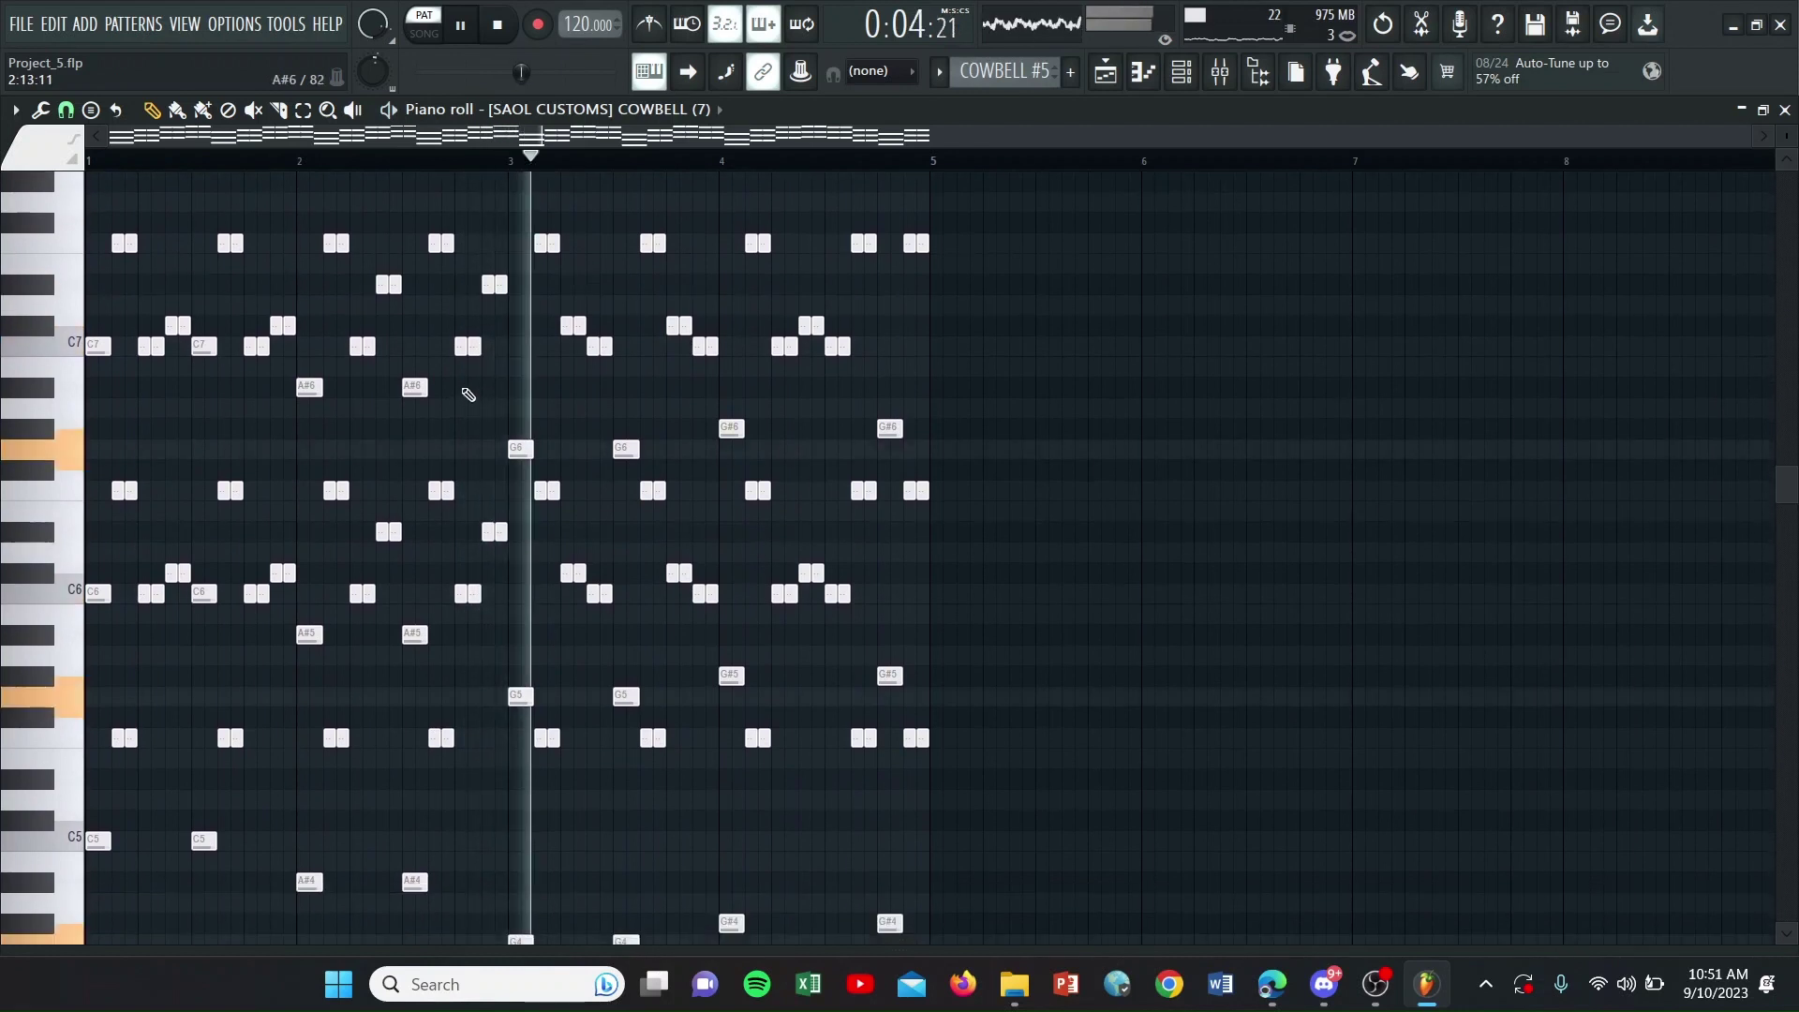
{"action": "scroll", "coordinate": [470, 380], "scroll_direction": "up", "scroll_amount": 1}
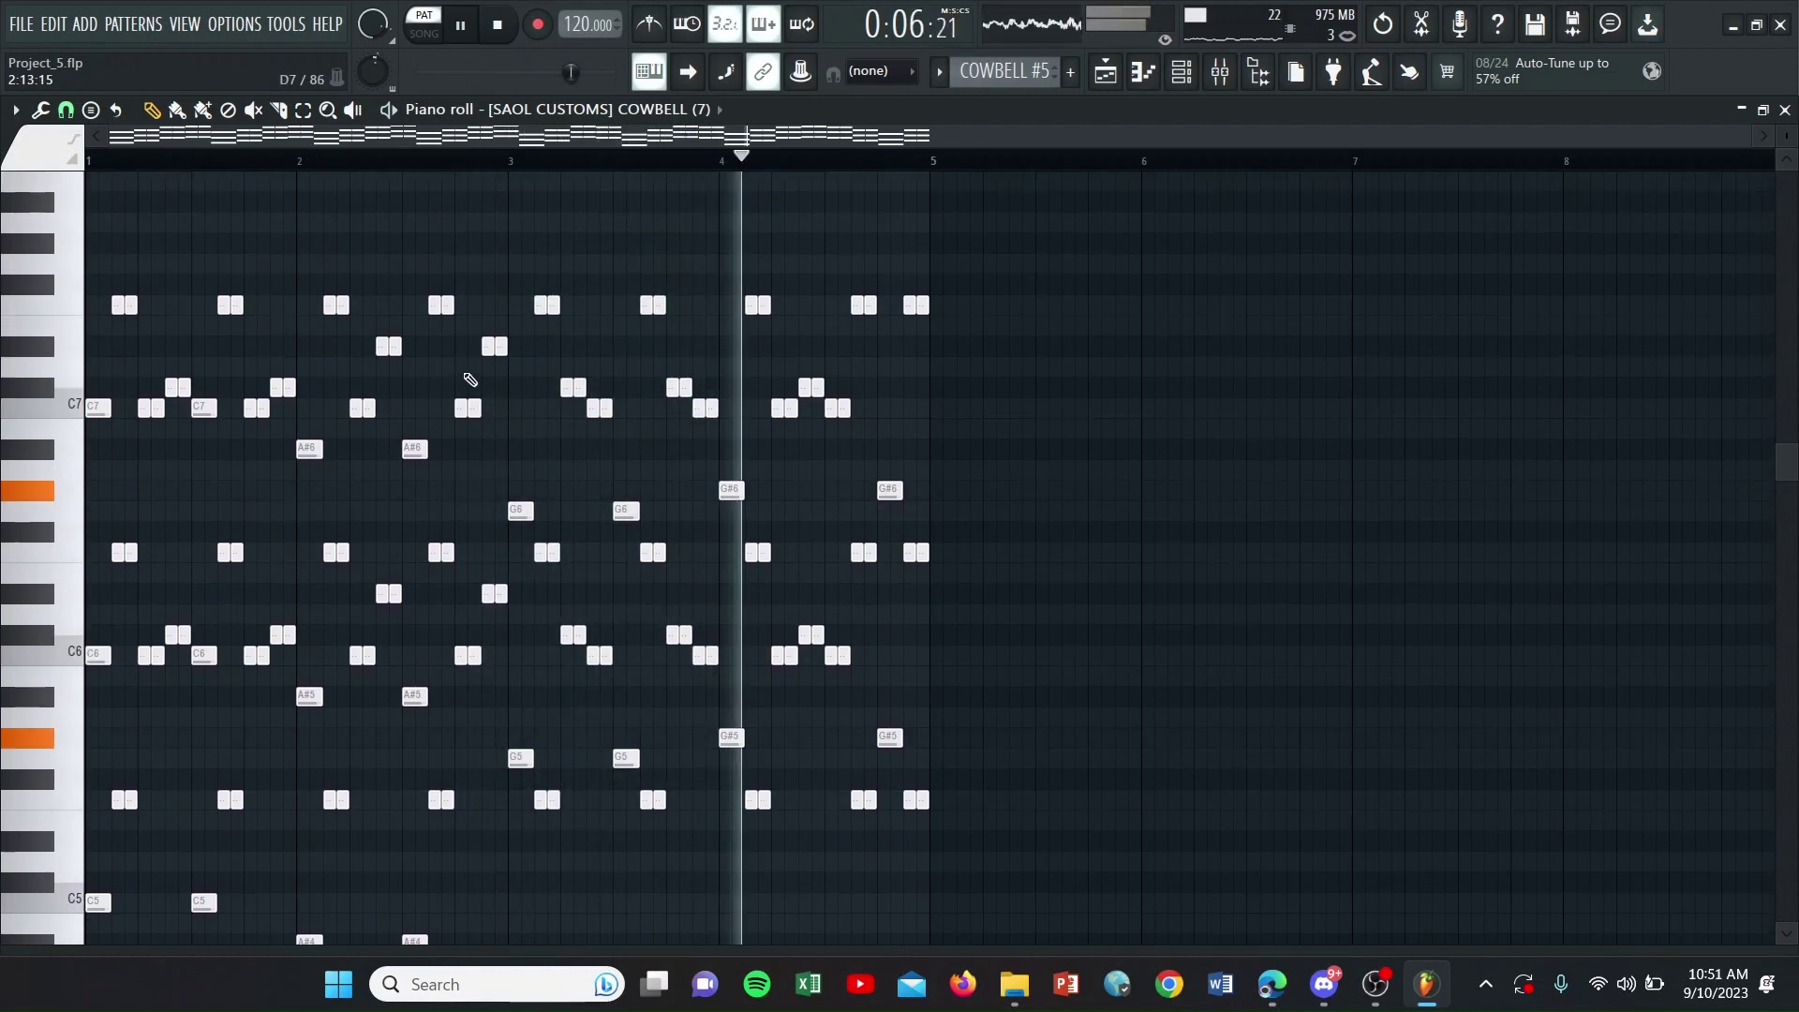
{"action": "scroll", "coordinate": [471, 380], "scroll_direction": "up", "scroll_amount": 1}
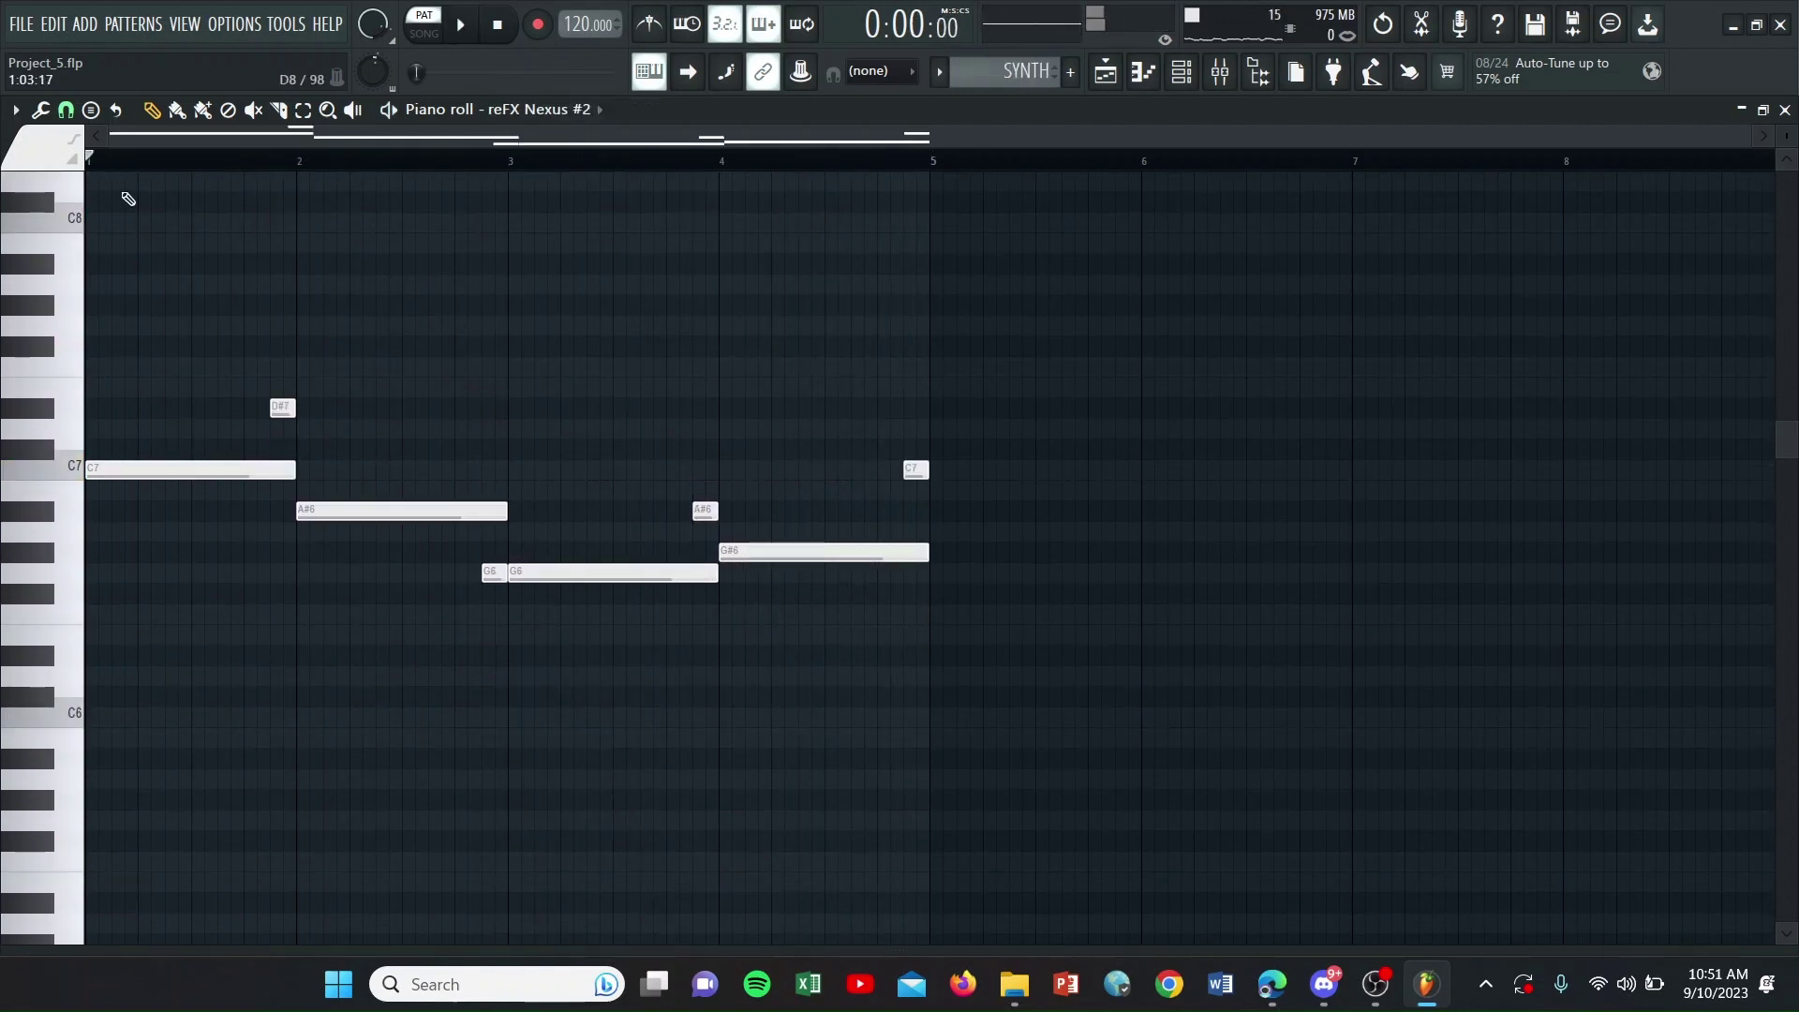
Play the SYNTH pattern and open its mixer track's Fruity Reeverb 2, Fruity parametric EQ 2 and Kickstart 2 effects.
{"action": "key", "text": "space"}
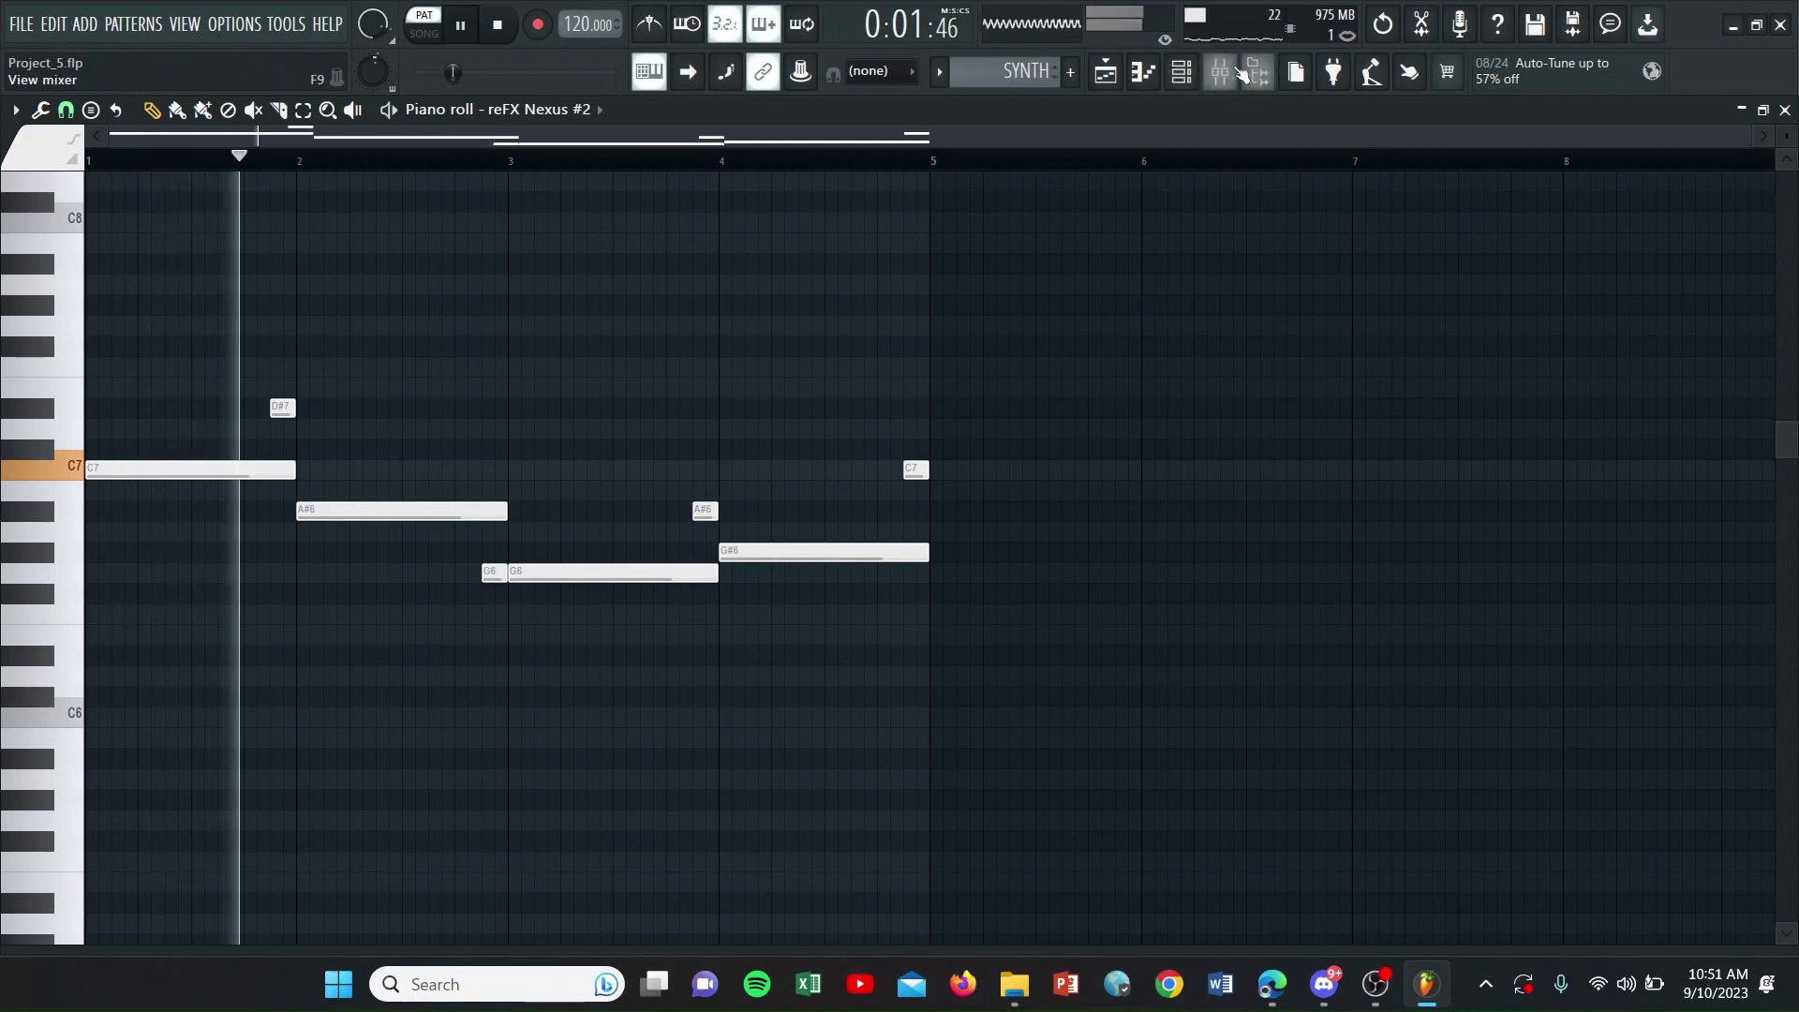
{"action": "left_click", "coordinate": [1219, 72]}
{"action": "left_click", "coordinate": [1046, 259]}
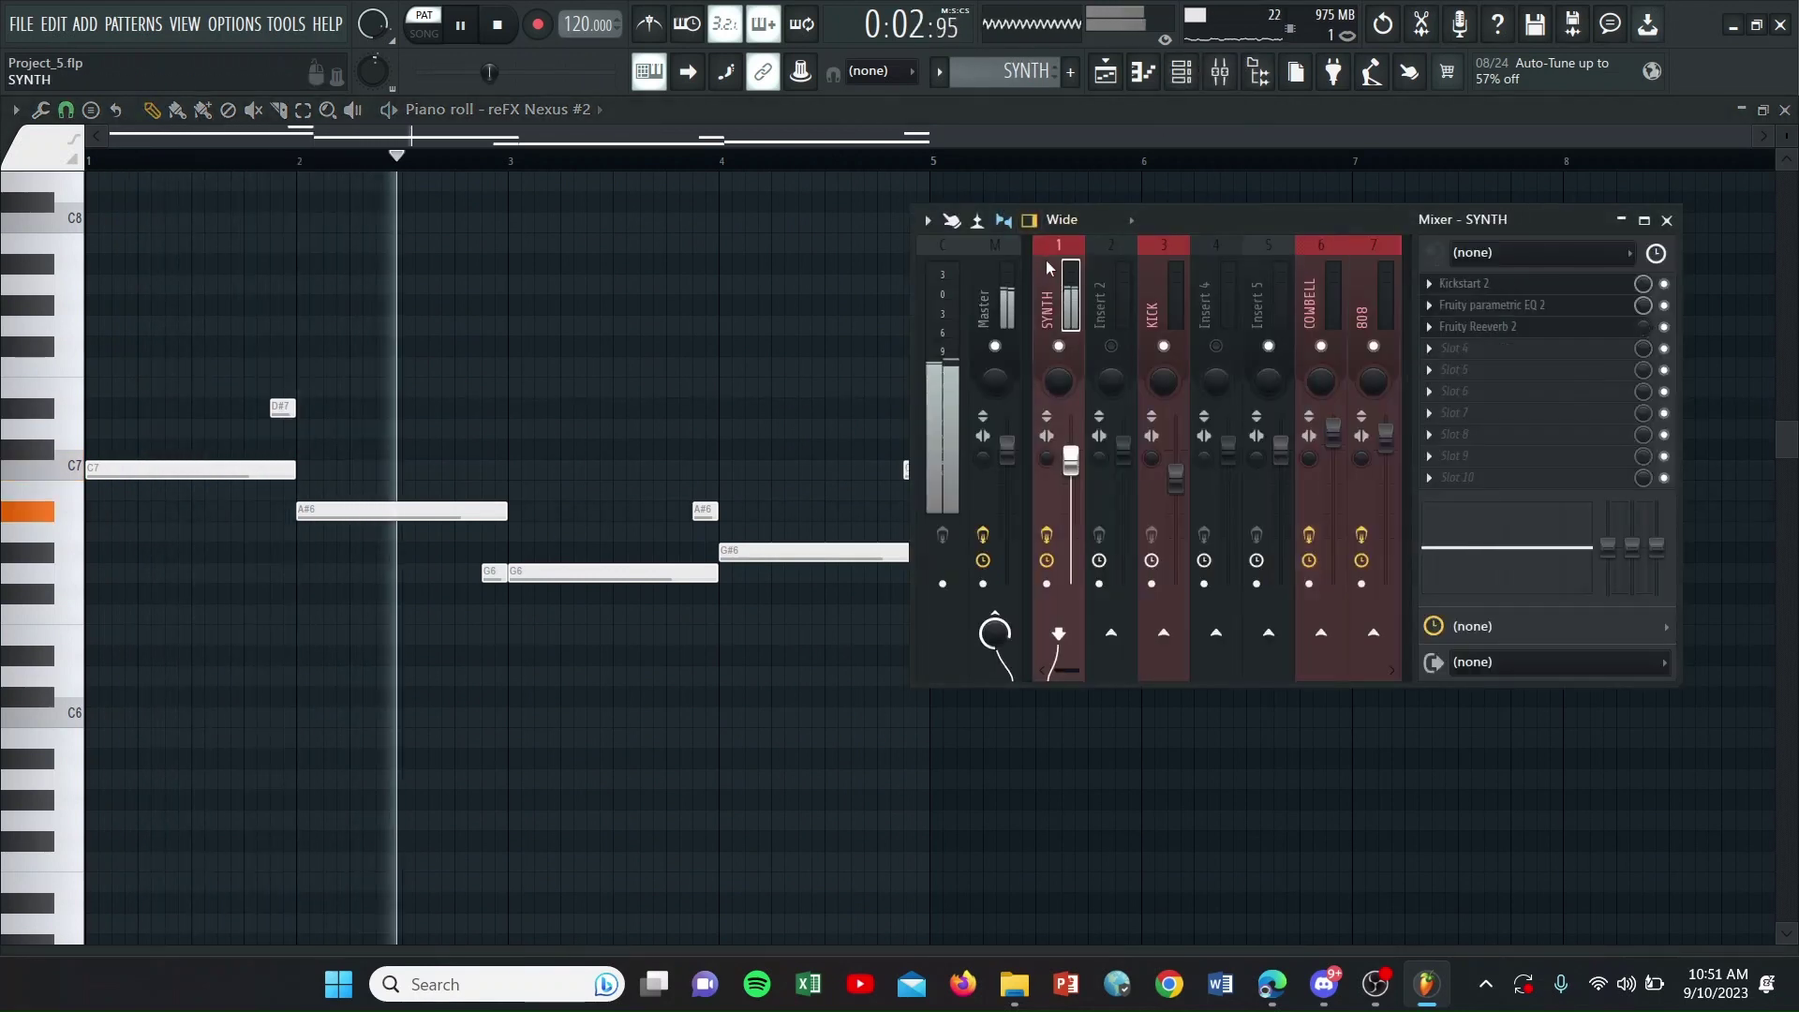
{"action": "left_click", "coordinate": [1485, 325]}
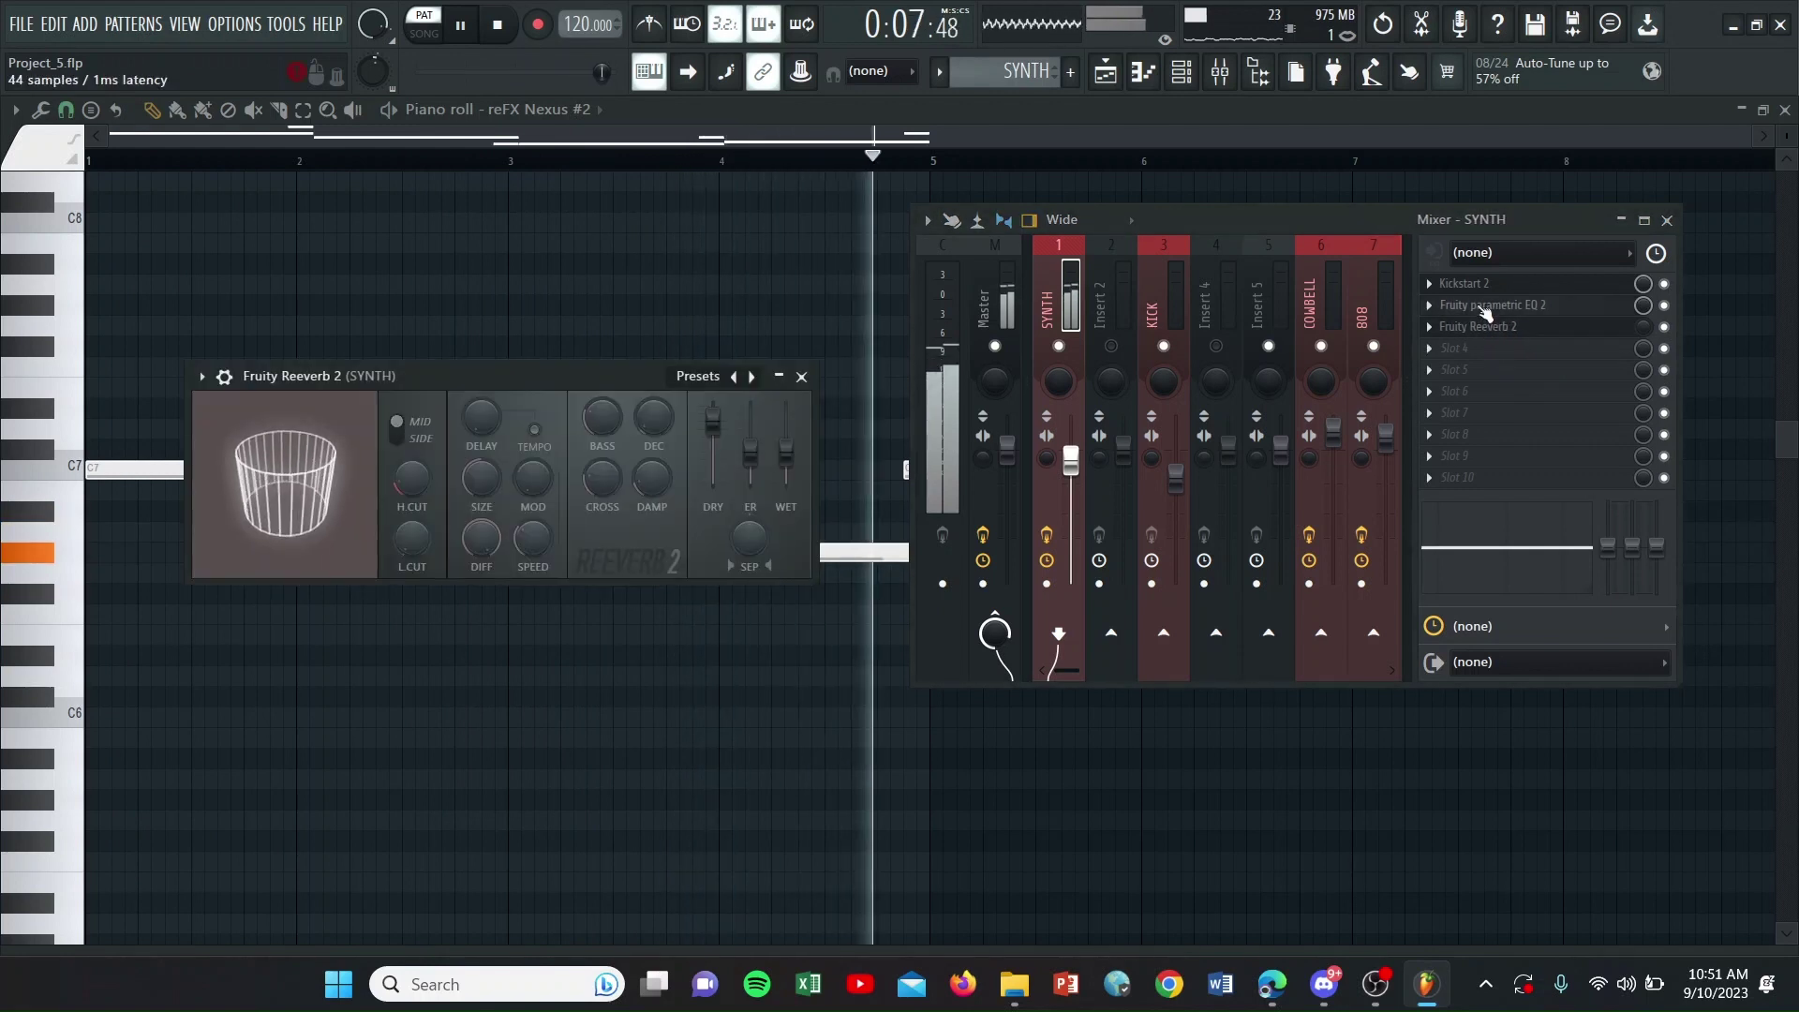
{"action": "left_click", "coordinate": [1485, 306]}
{"action": "left_click", "coordinate": [1478, 284]}
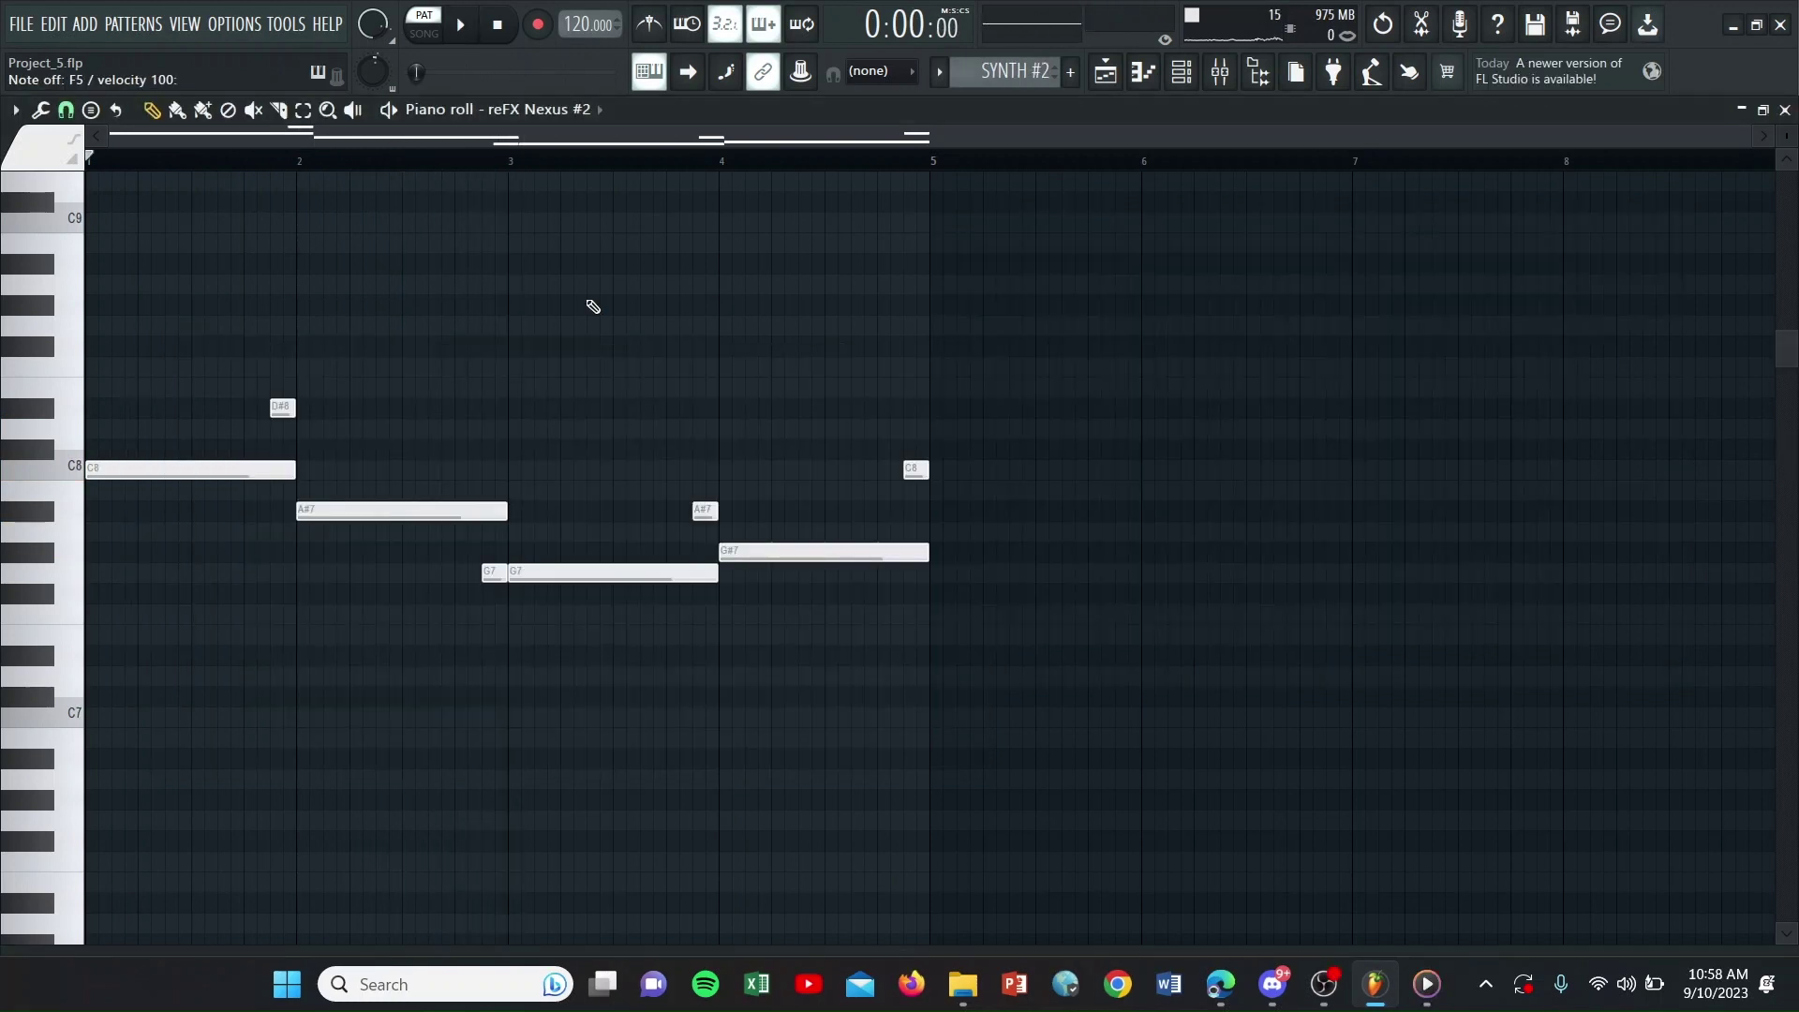
View the SYNTH #2 pattern's notes in the piano roll and play the pattern.
{"action": "scroll", "coordinate": [594, 306], "scroll_direction": "up", "scroll_amount": 1}
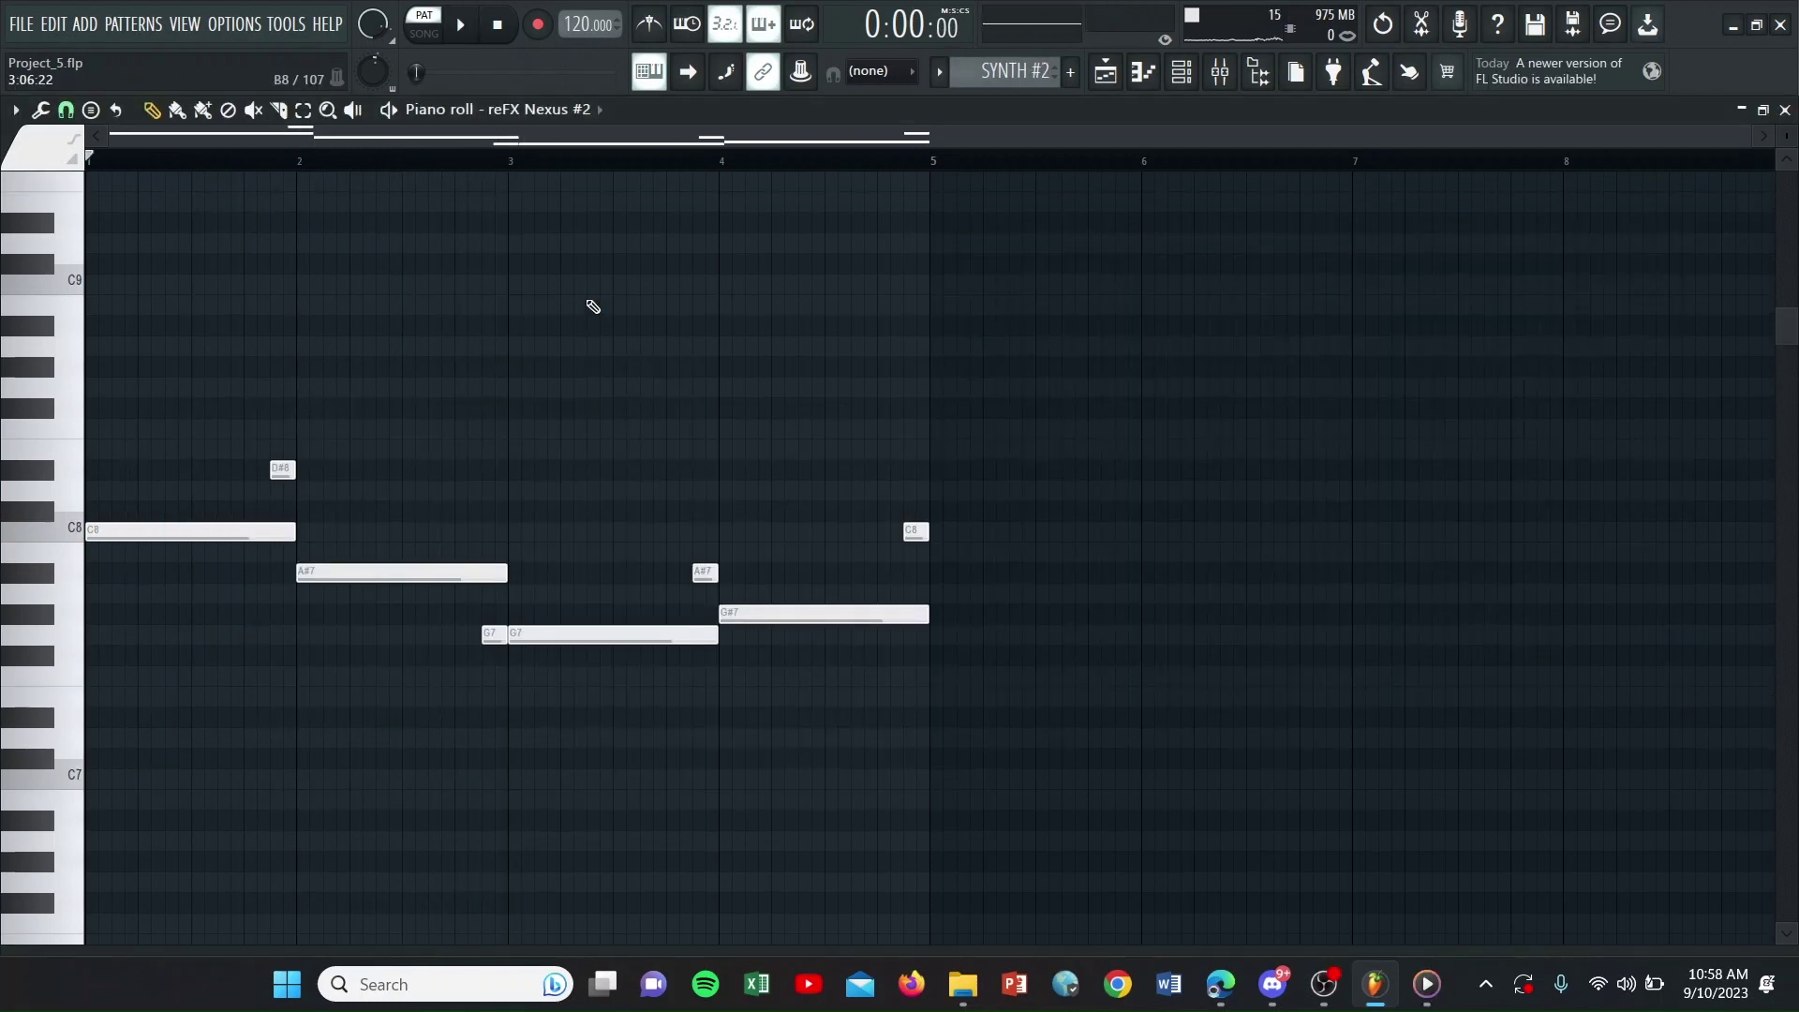
{"action": "key", "text": "space"}
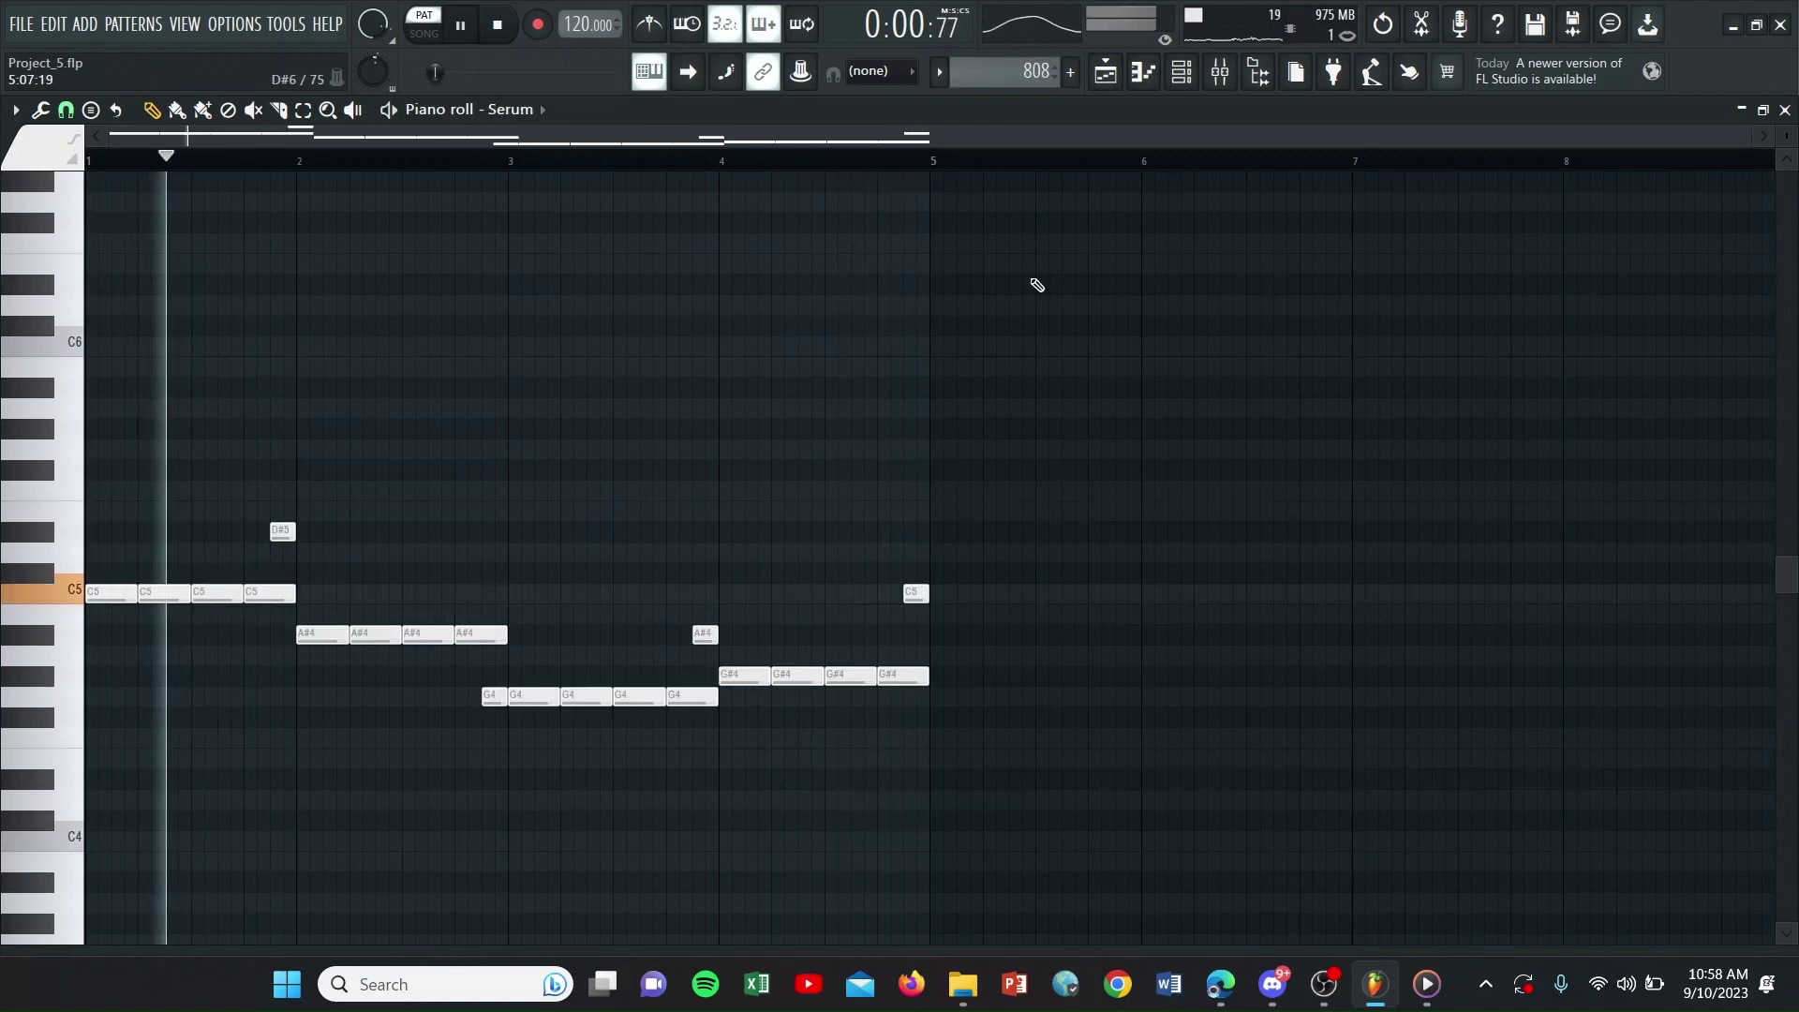
View the Kickstart 2 effect on the 808 mixer track, and close the mixer and the effect.
{"action": "left_click", "coordinate": [1218, 73]}
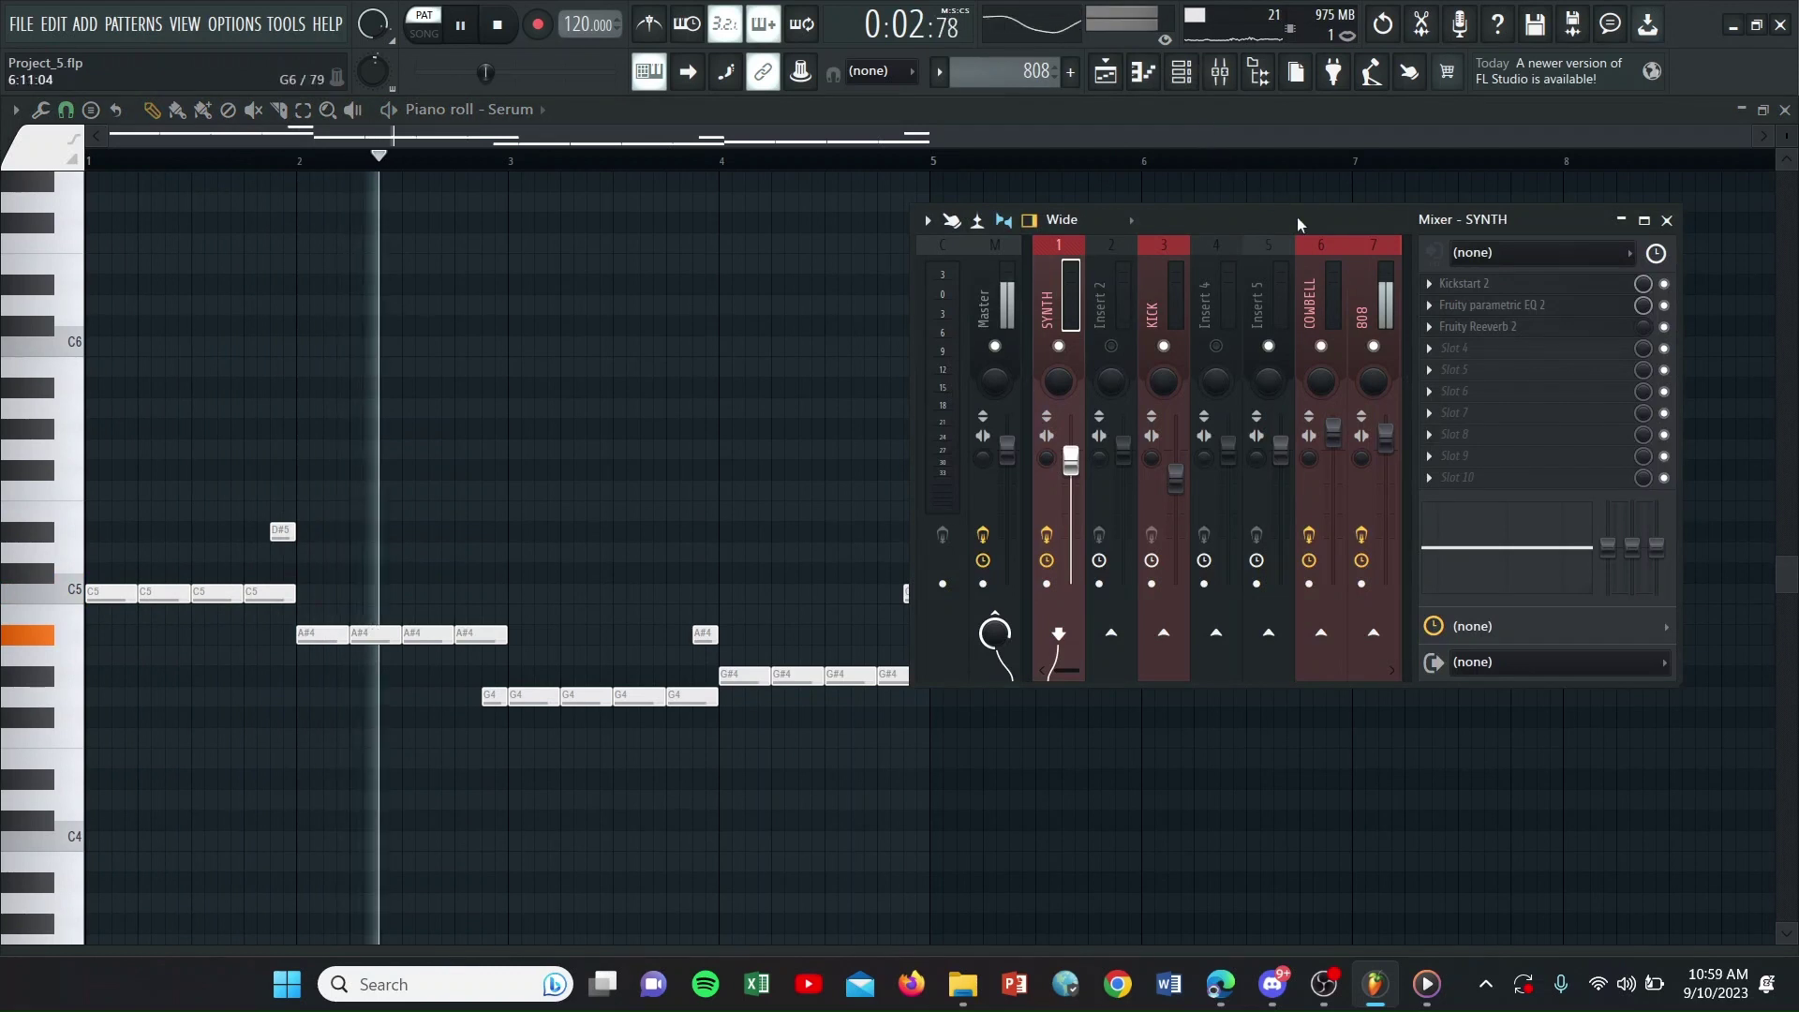
{"action": "left_click", "coordinate": [1370, 309]}
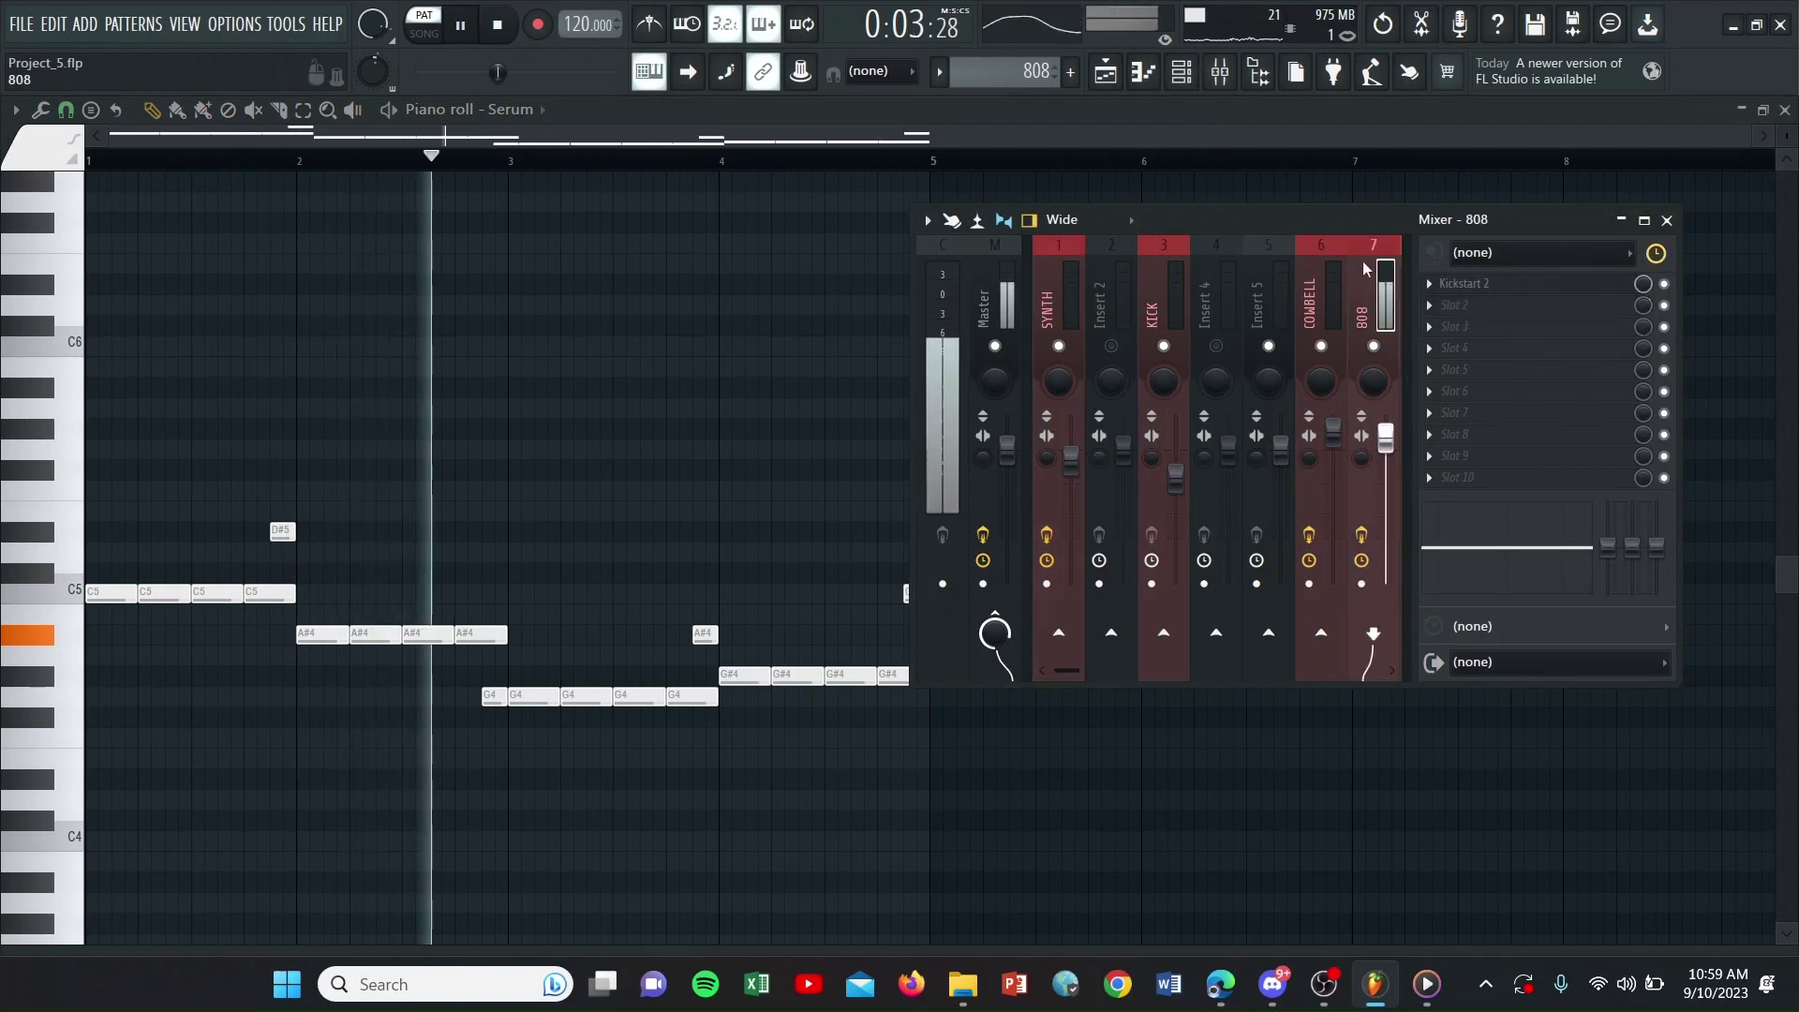
{"action": "left_click", "coordinate": [1476, 283]}
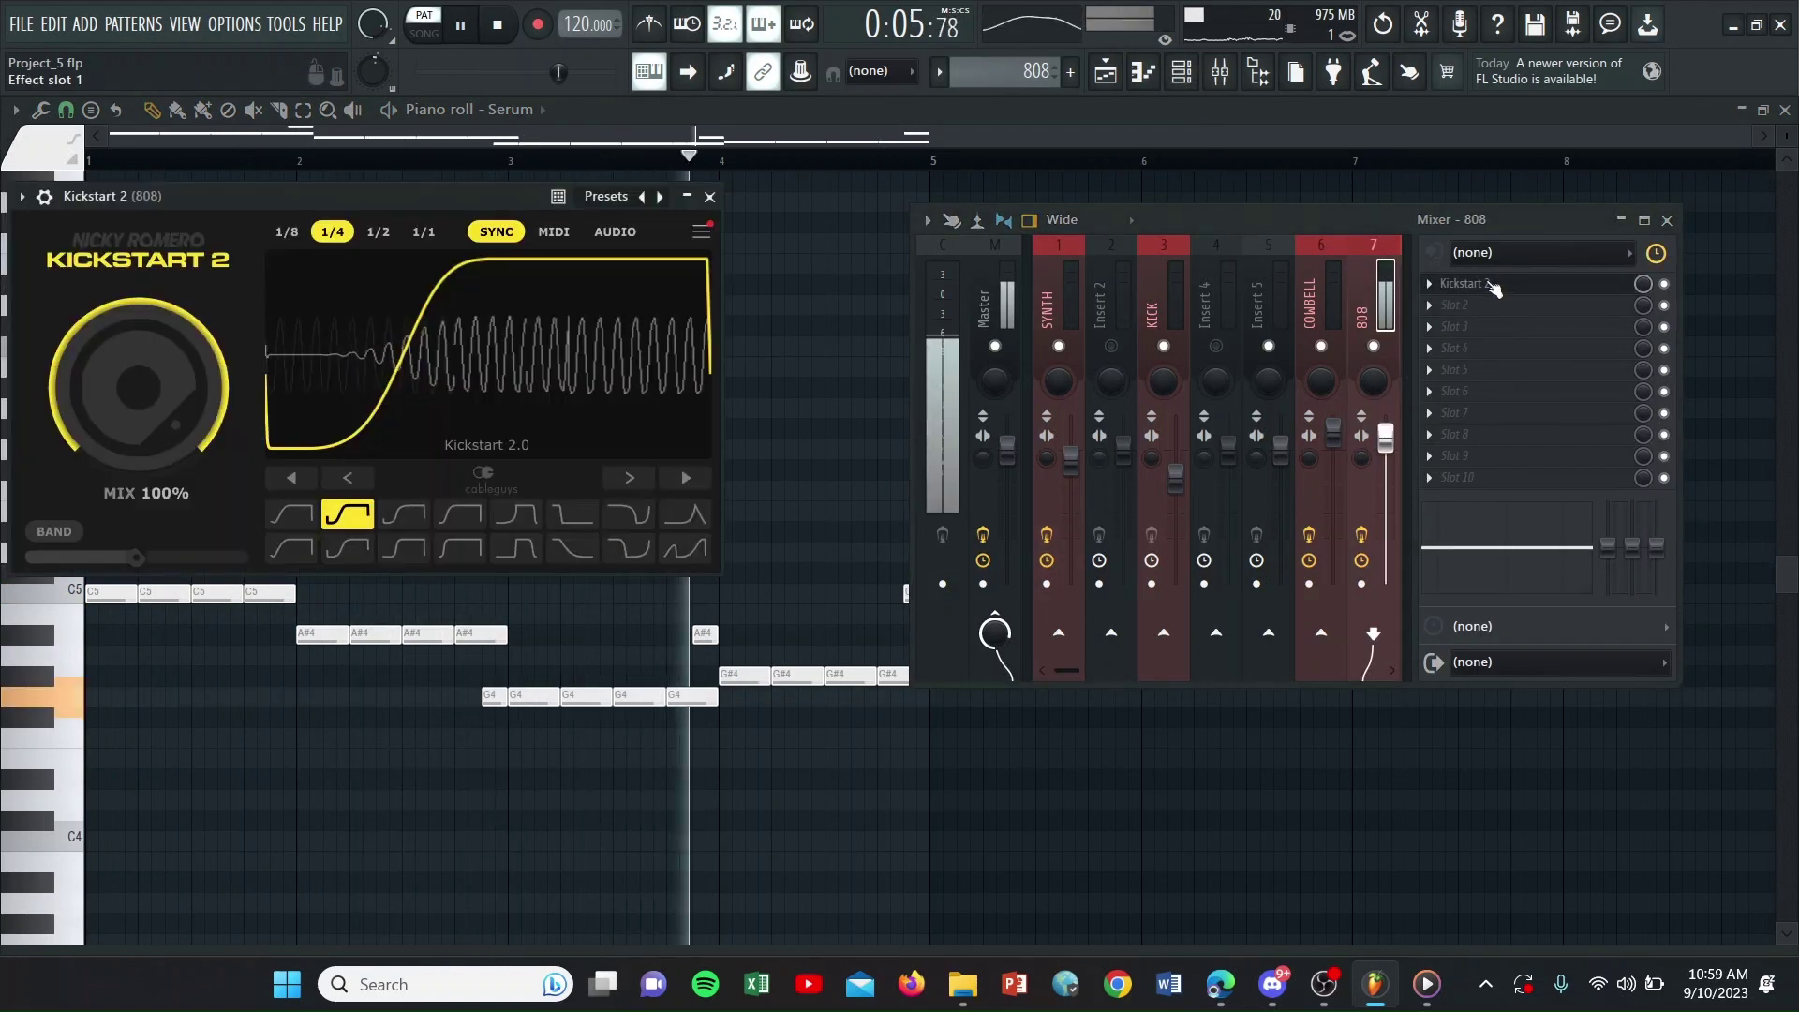
{"action": "left_click", "coordinate": [1667, 221]}
{"action": "key", "text": "Escape"}
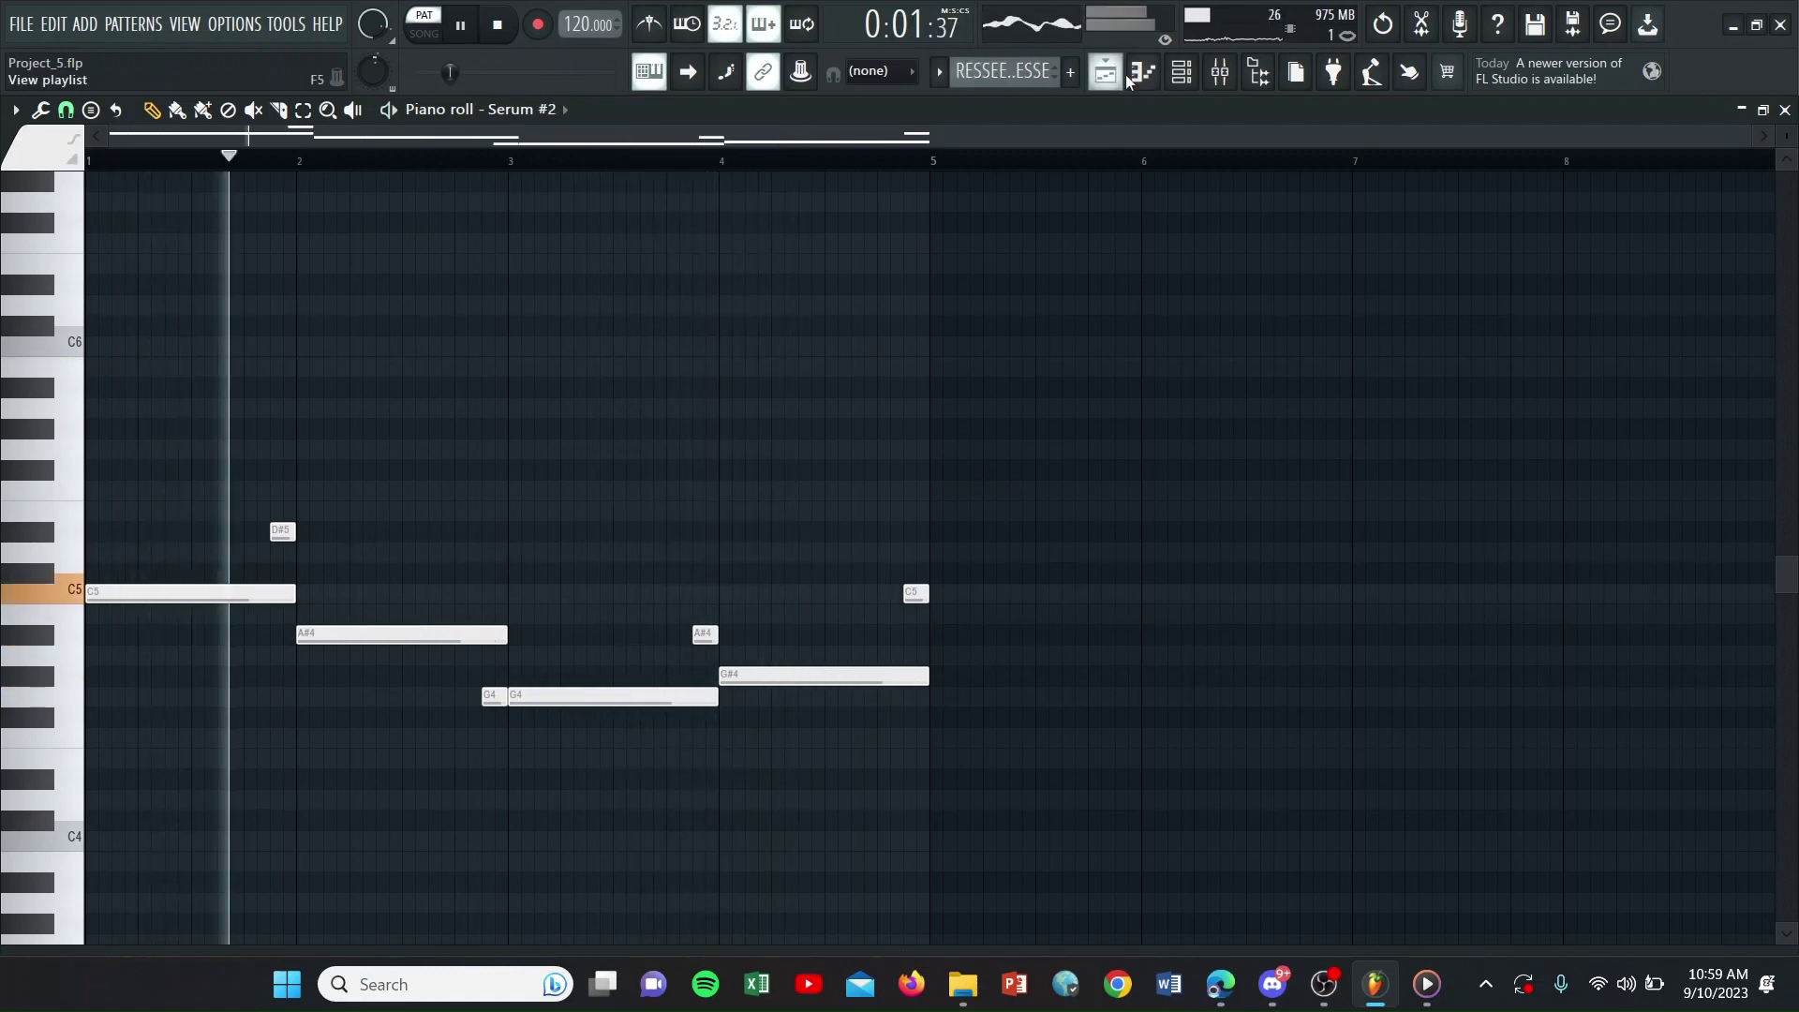
Maximize the mixer, view the Kickstart 2 effect on the REESE track, and close the maximized view.
{"action": "left_click", "coordinate": [1219, 71]}
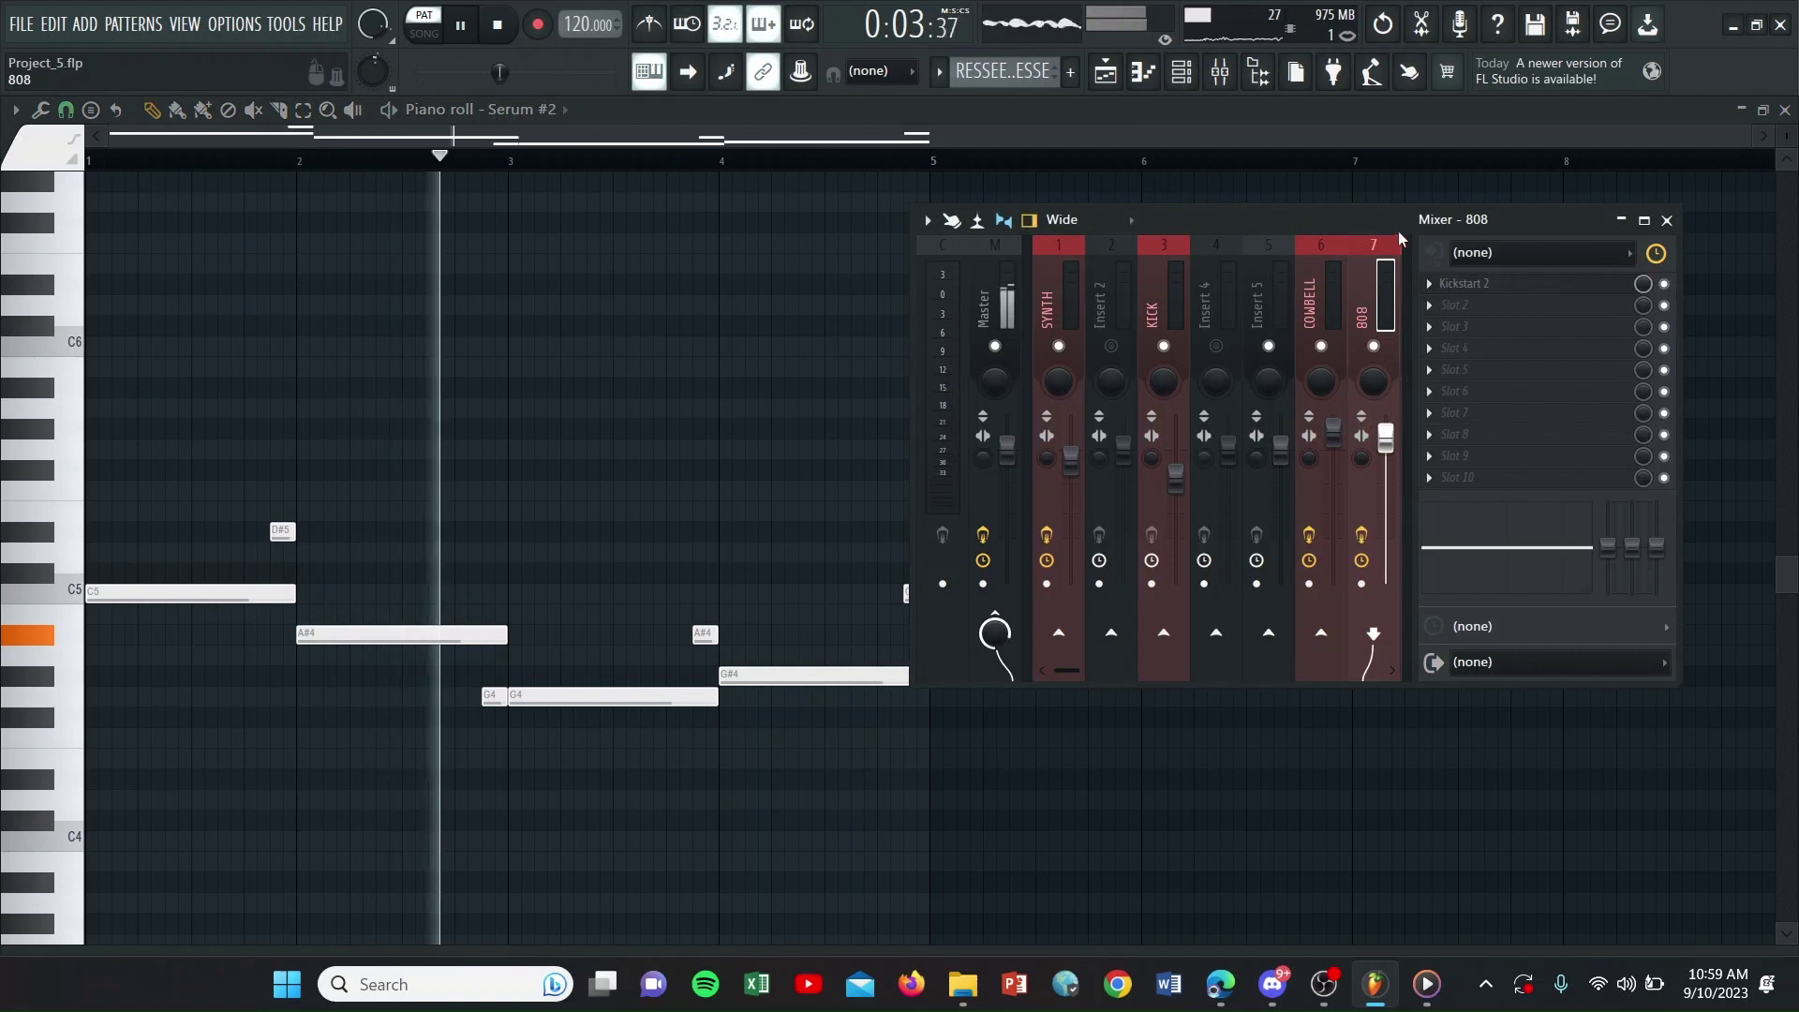
{"action": "left_click_drag", "start_coordinate": [1353, 213], "coordinate": [1279, 234]}
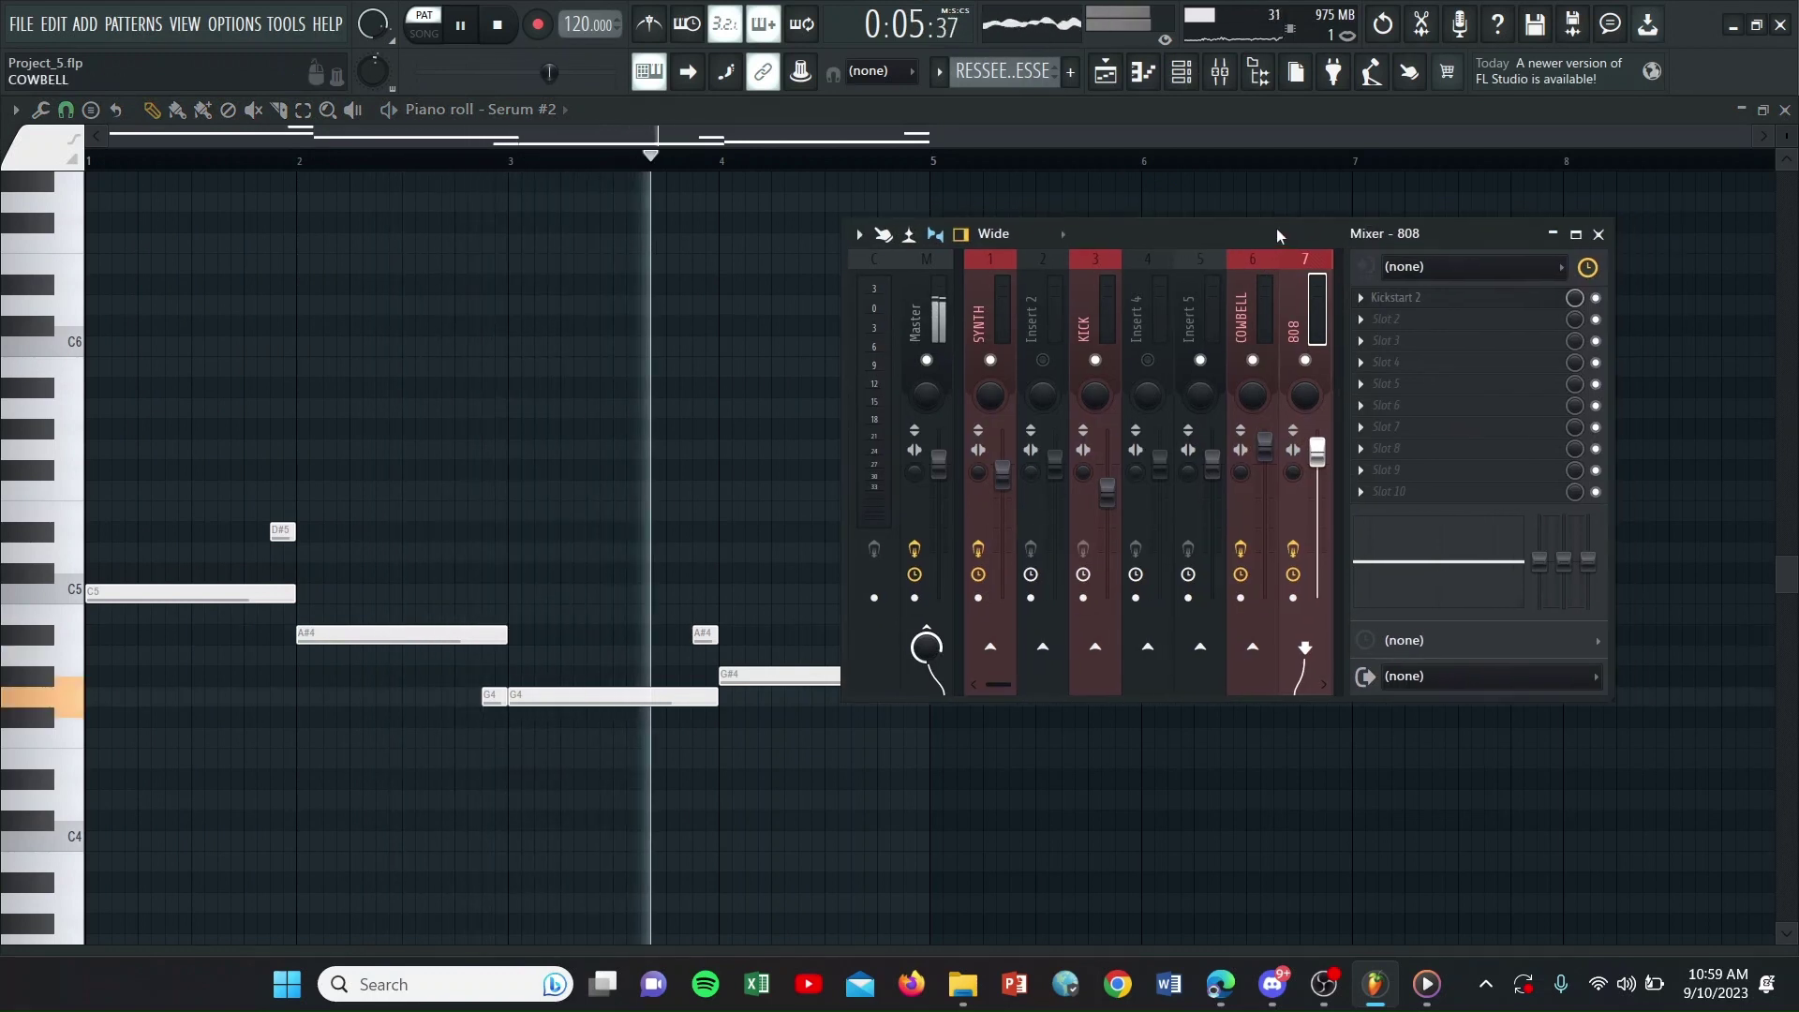
{"action": "left_click", "coordinate": [1578, 240]}
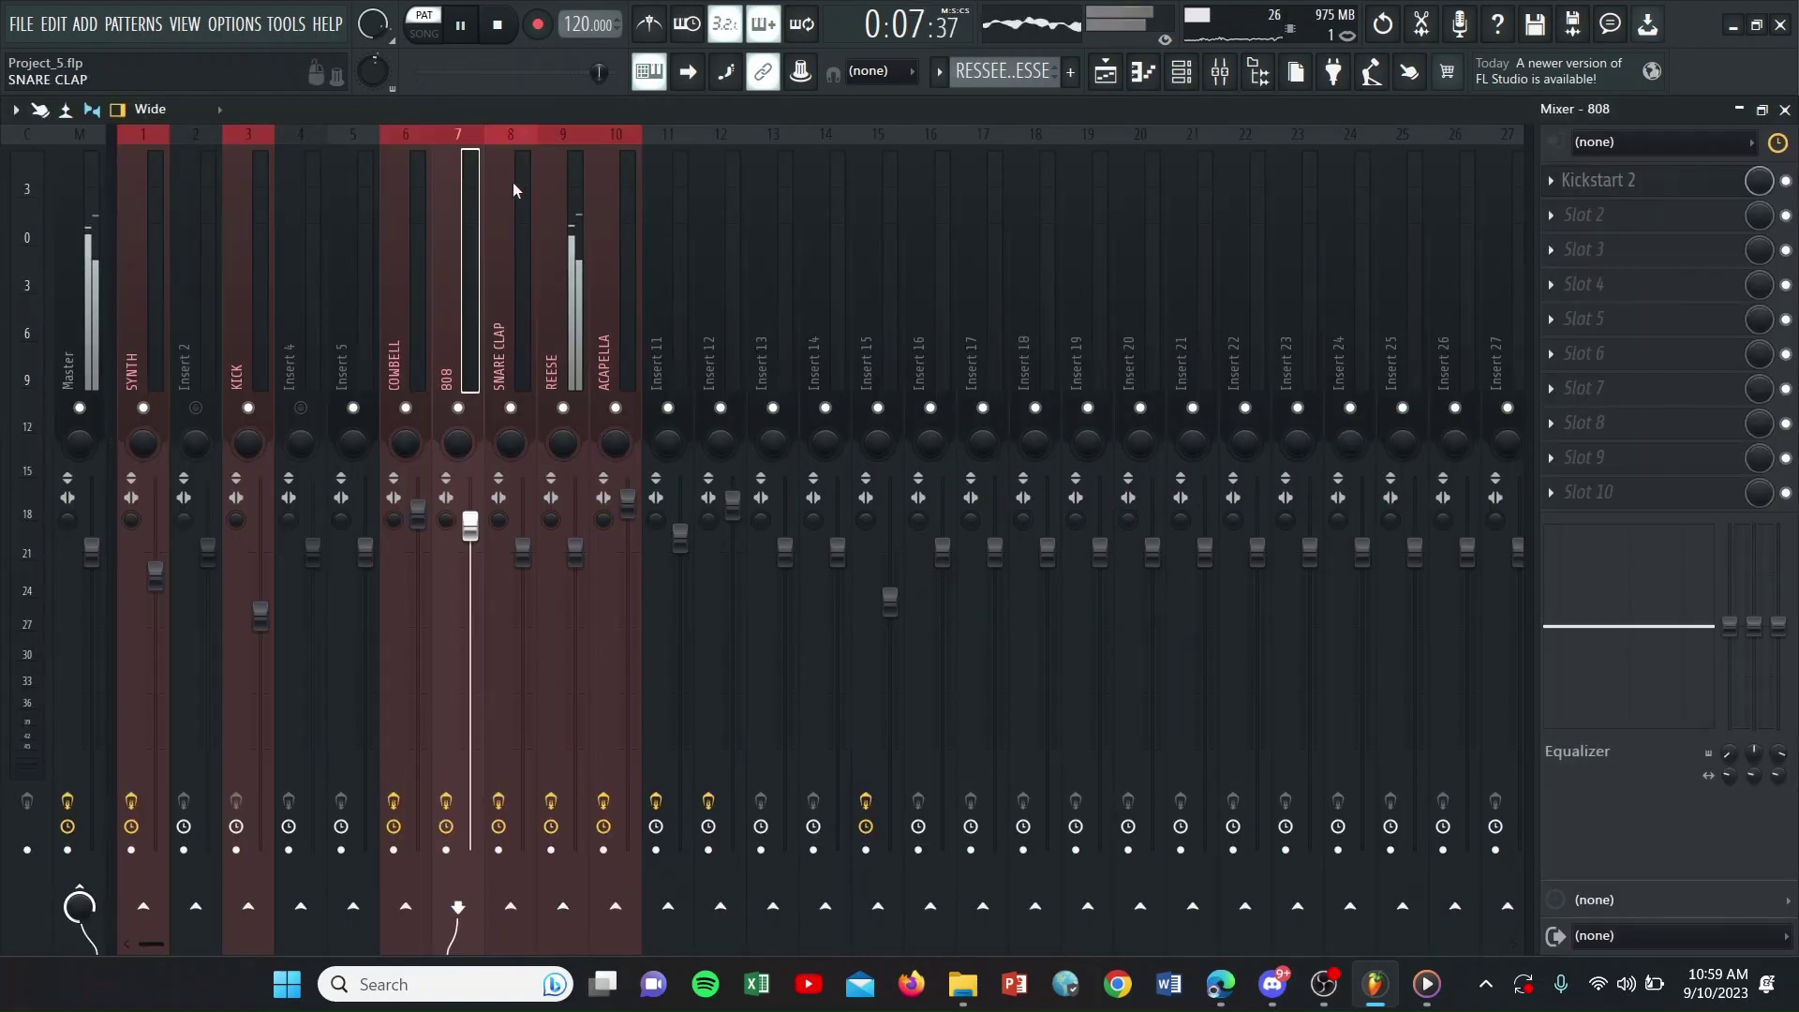
{"action": "left_click", "coordinate": [1594, 188]}
{"action": "left_click", "coordinate": [1603, 182]}
{"action": "left_click", "coordinate": [1783, 111]}
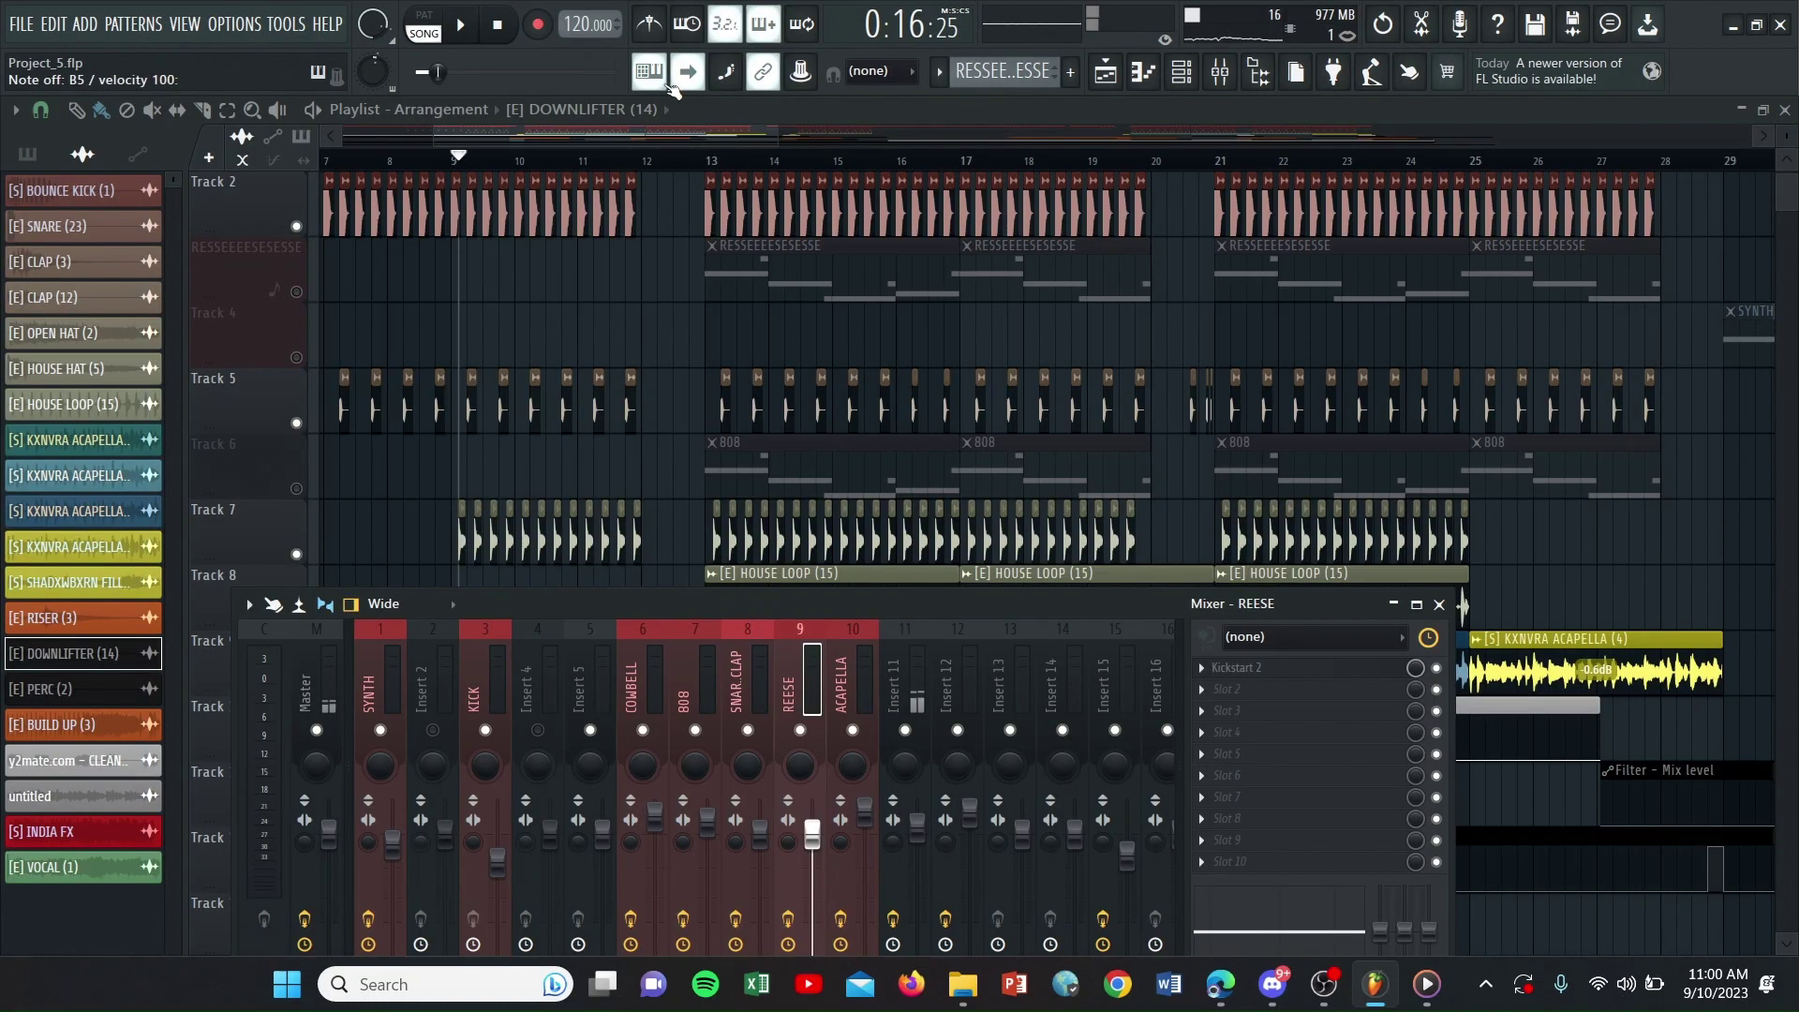
Play the arrangement, move the mixer up over the playlist, and select the KICK track to view its effect slots.
{"action": "key", "text": "space"}
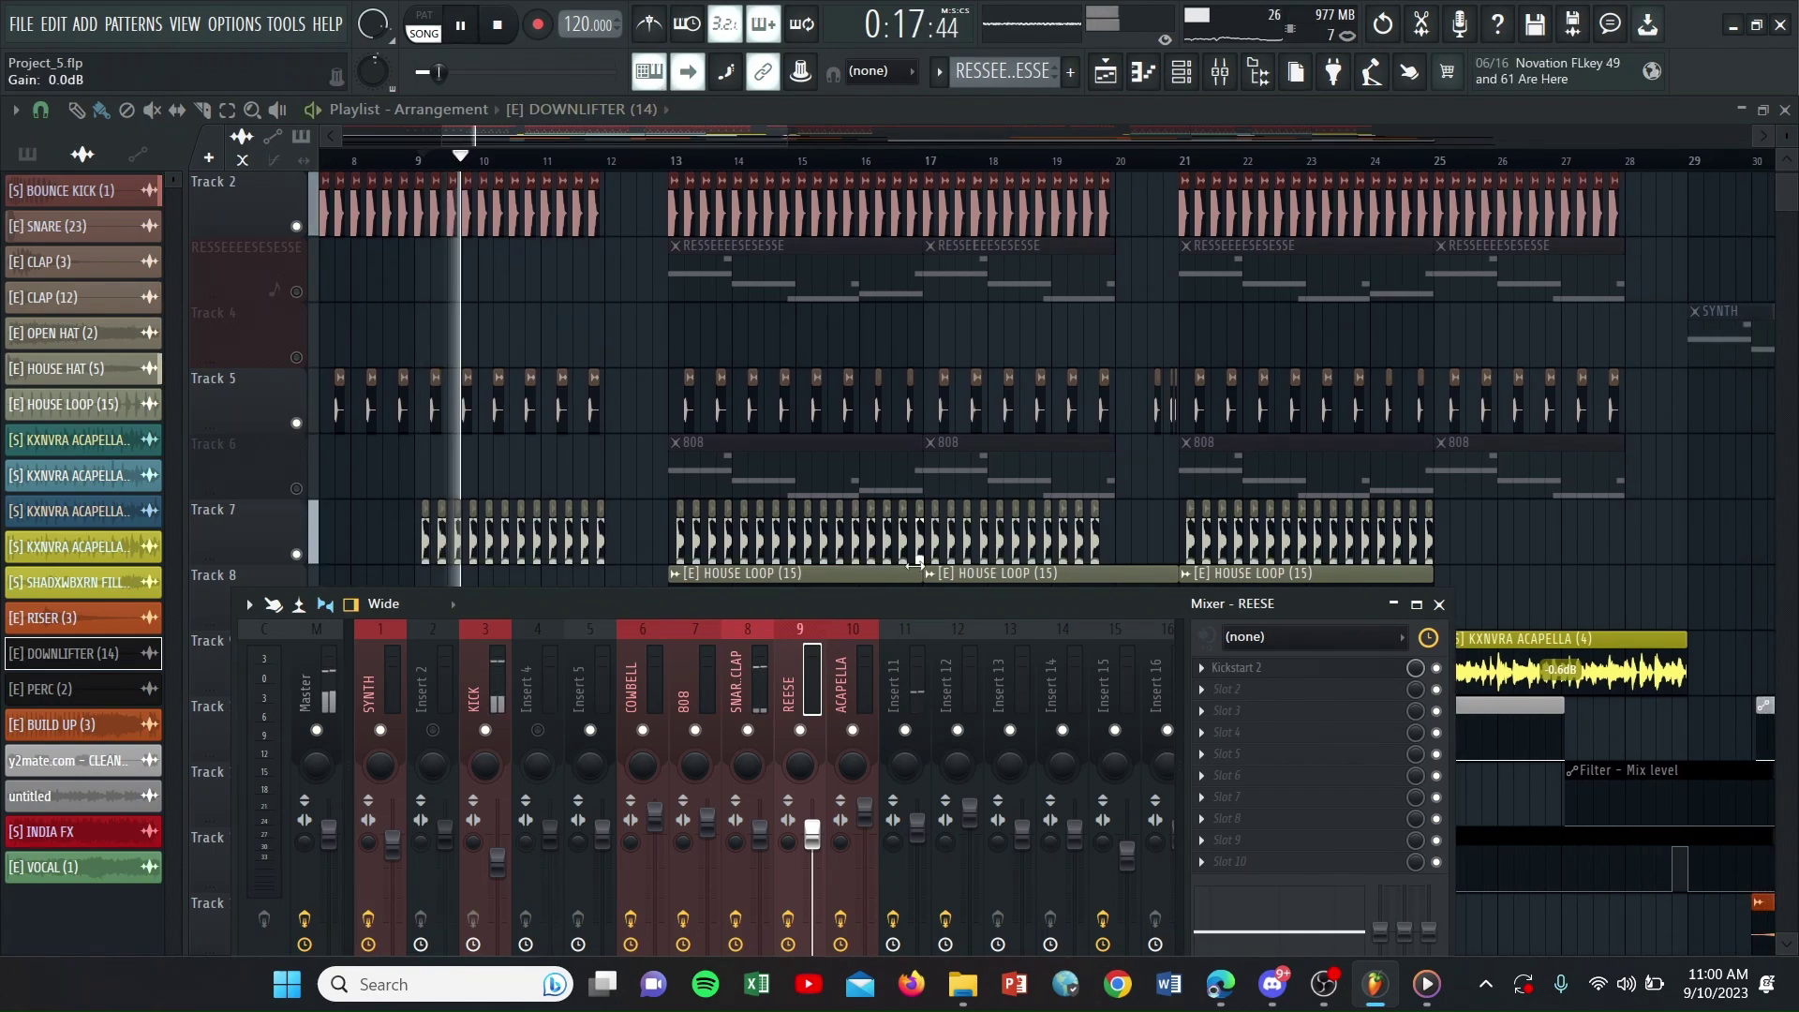
{"action": "left_click_drag", "start_coordinate": [907, 599], "coordinate": [1261, 308]}
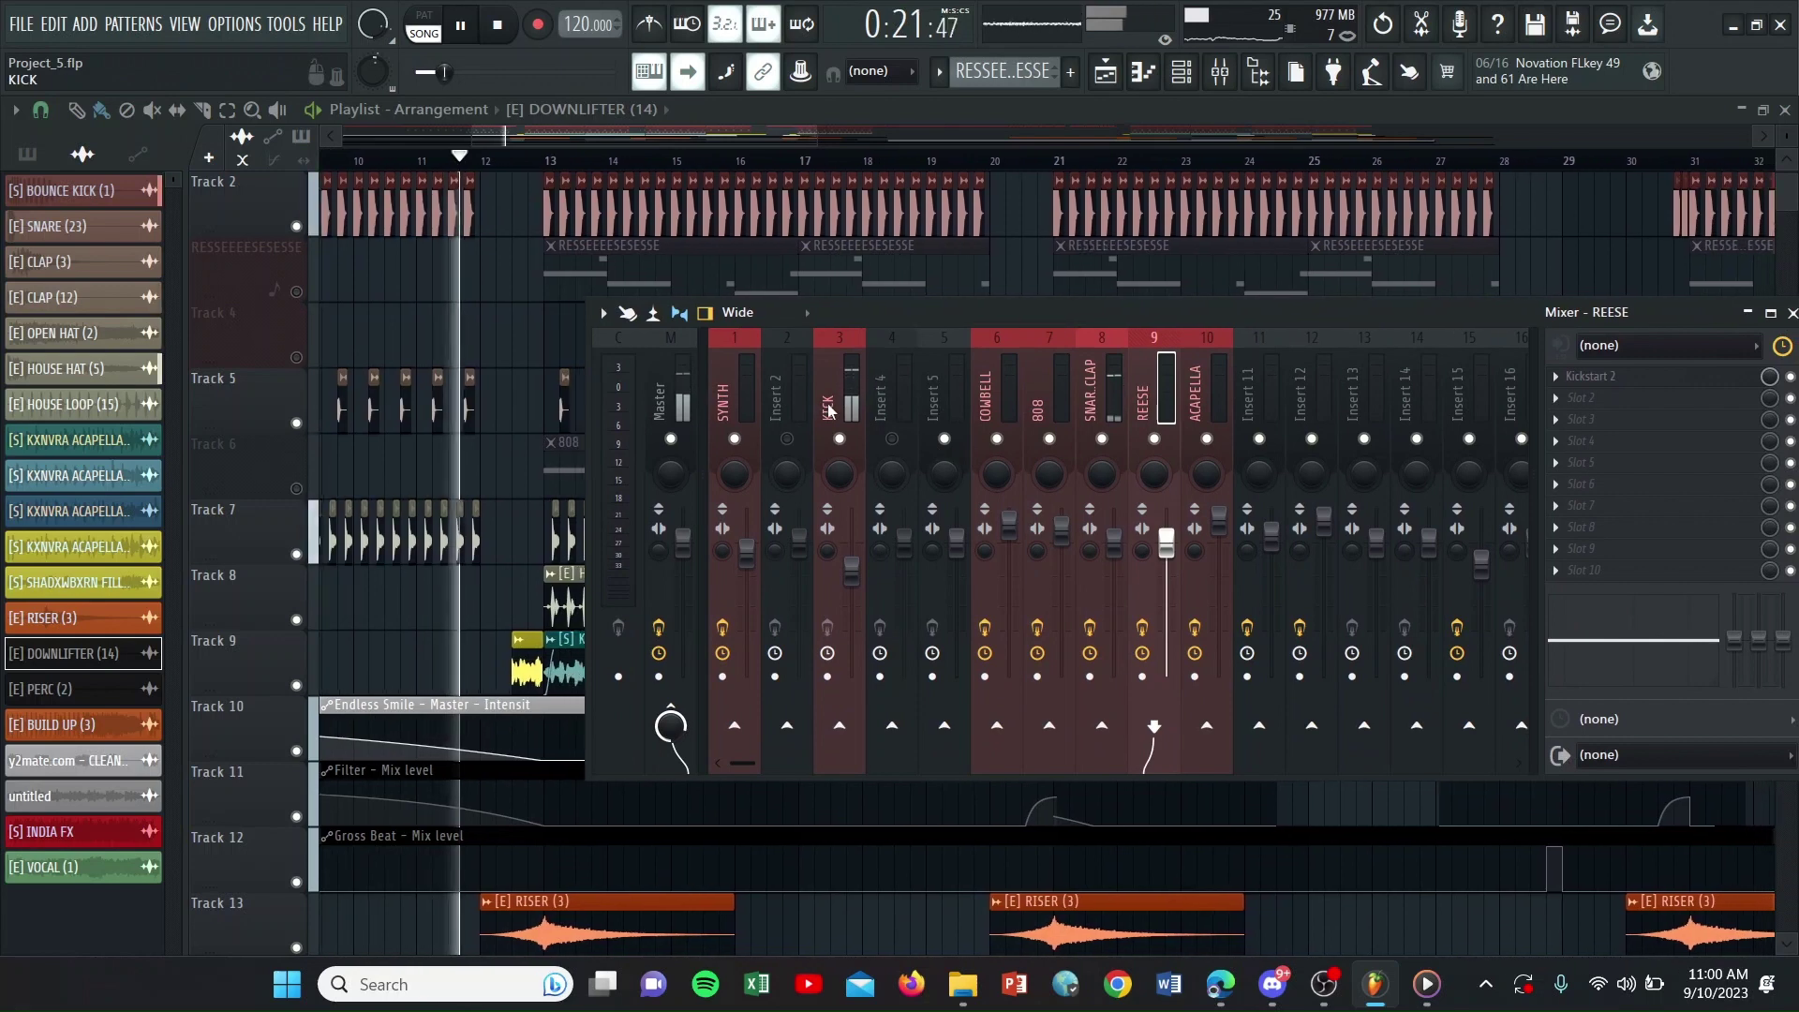
{"action": "left_click", "coordinate": [855, 424]}
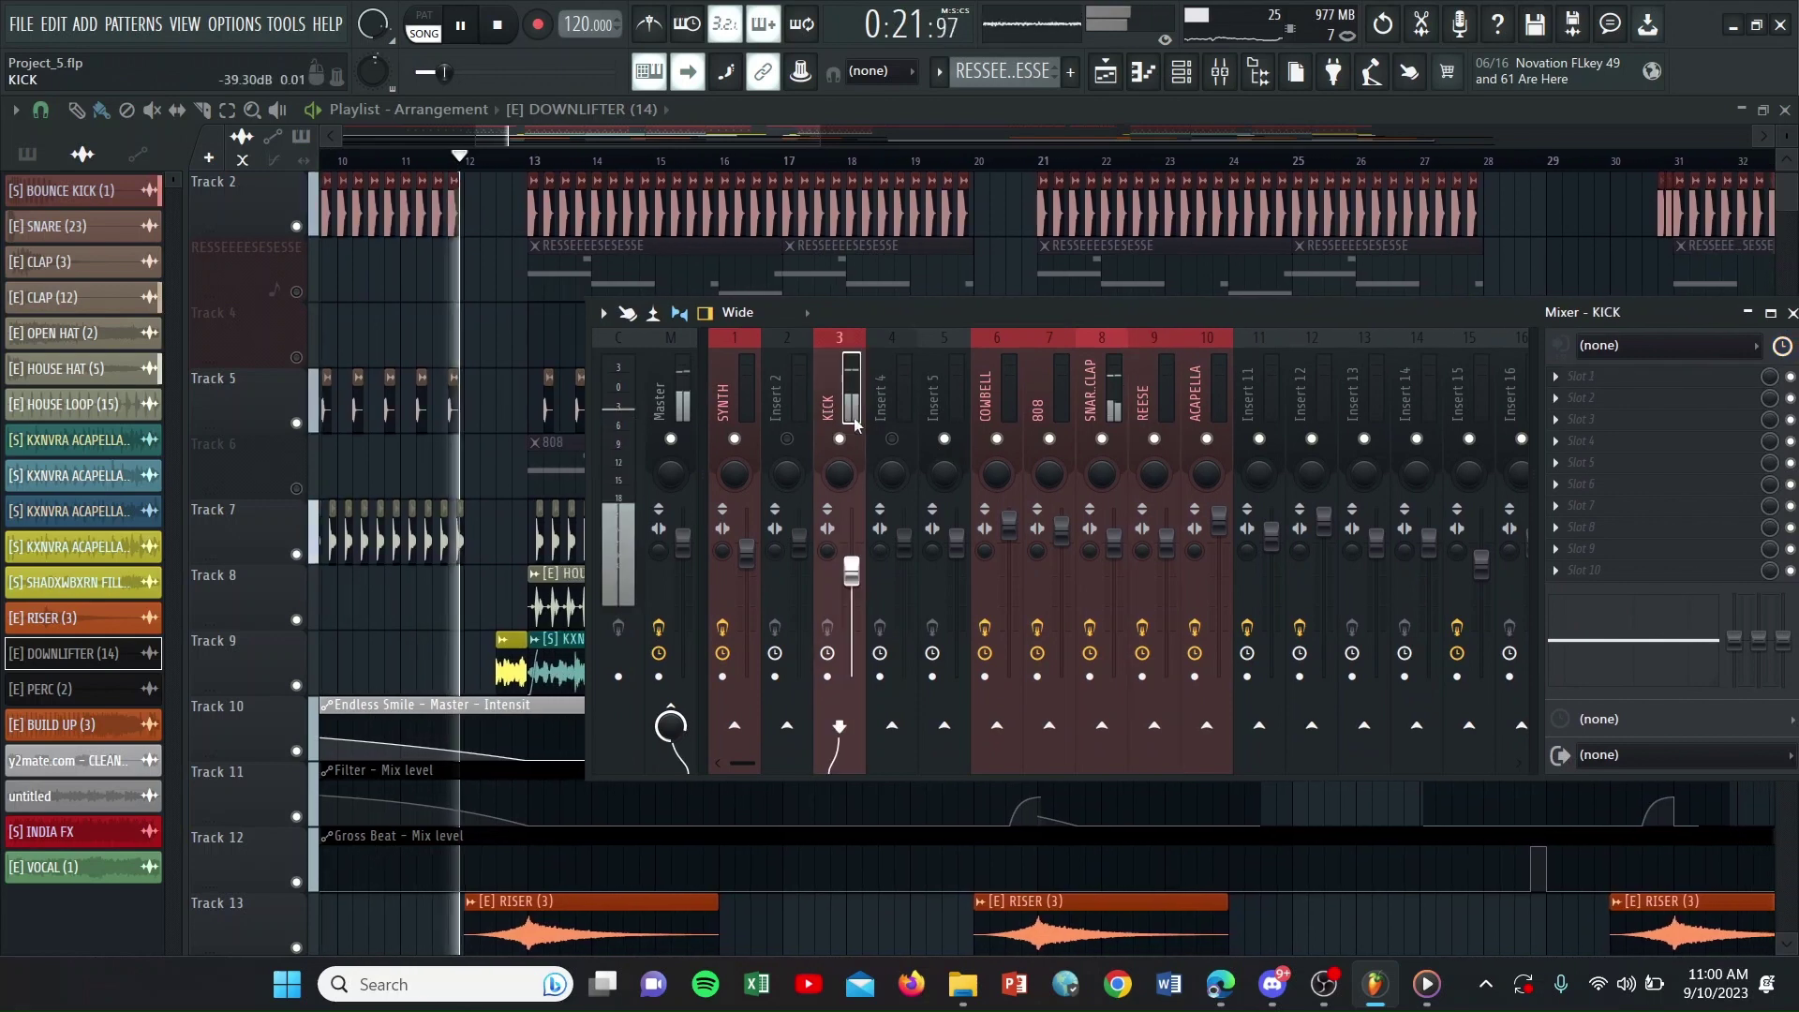
View the Fruity Reeverb 2 and Fruity parametric EQ 2 effects on the SNARE CLAP mixer track and close them.
{"action": "left_click", "coordinate": [1099, 426]}
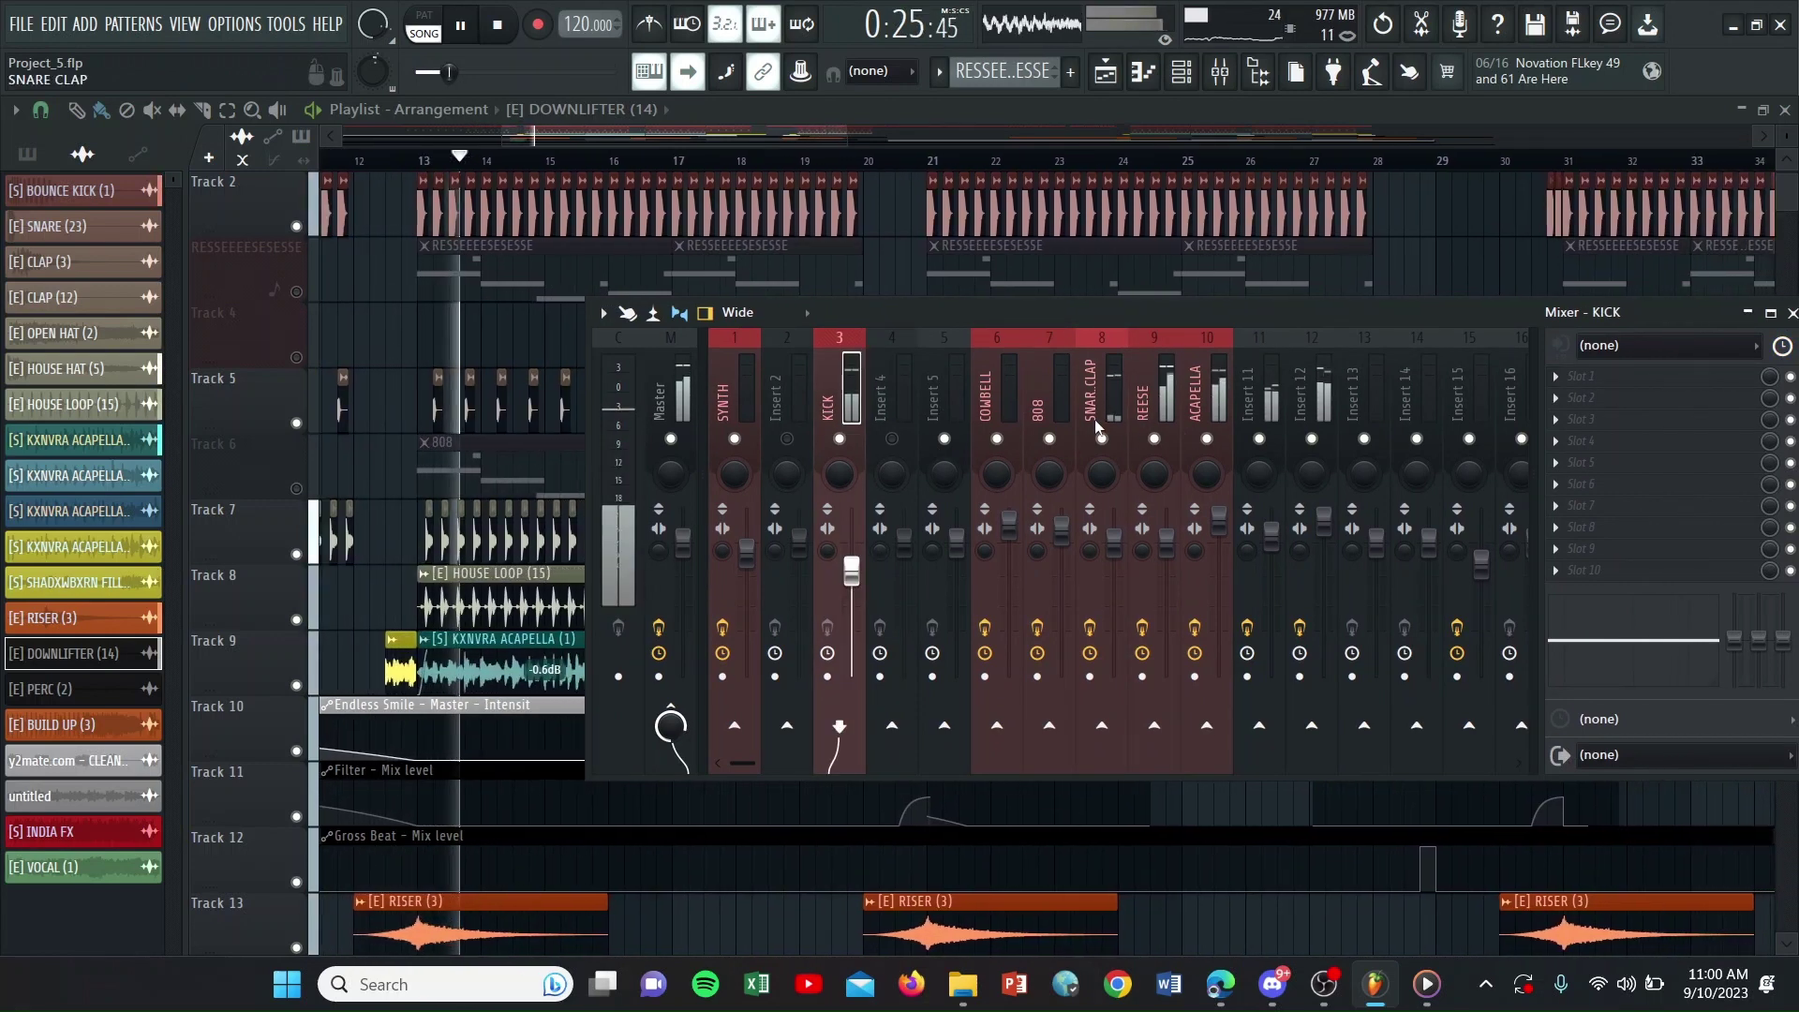
{"action": "left_click", "coordinate": [1604, 376]}
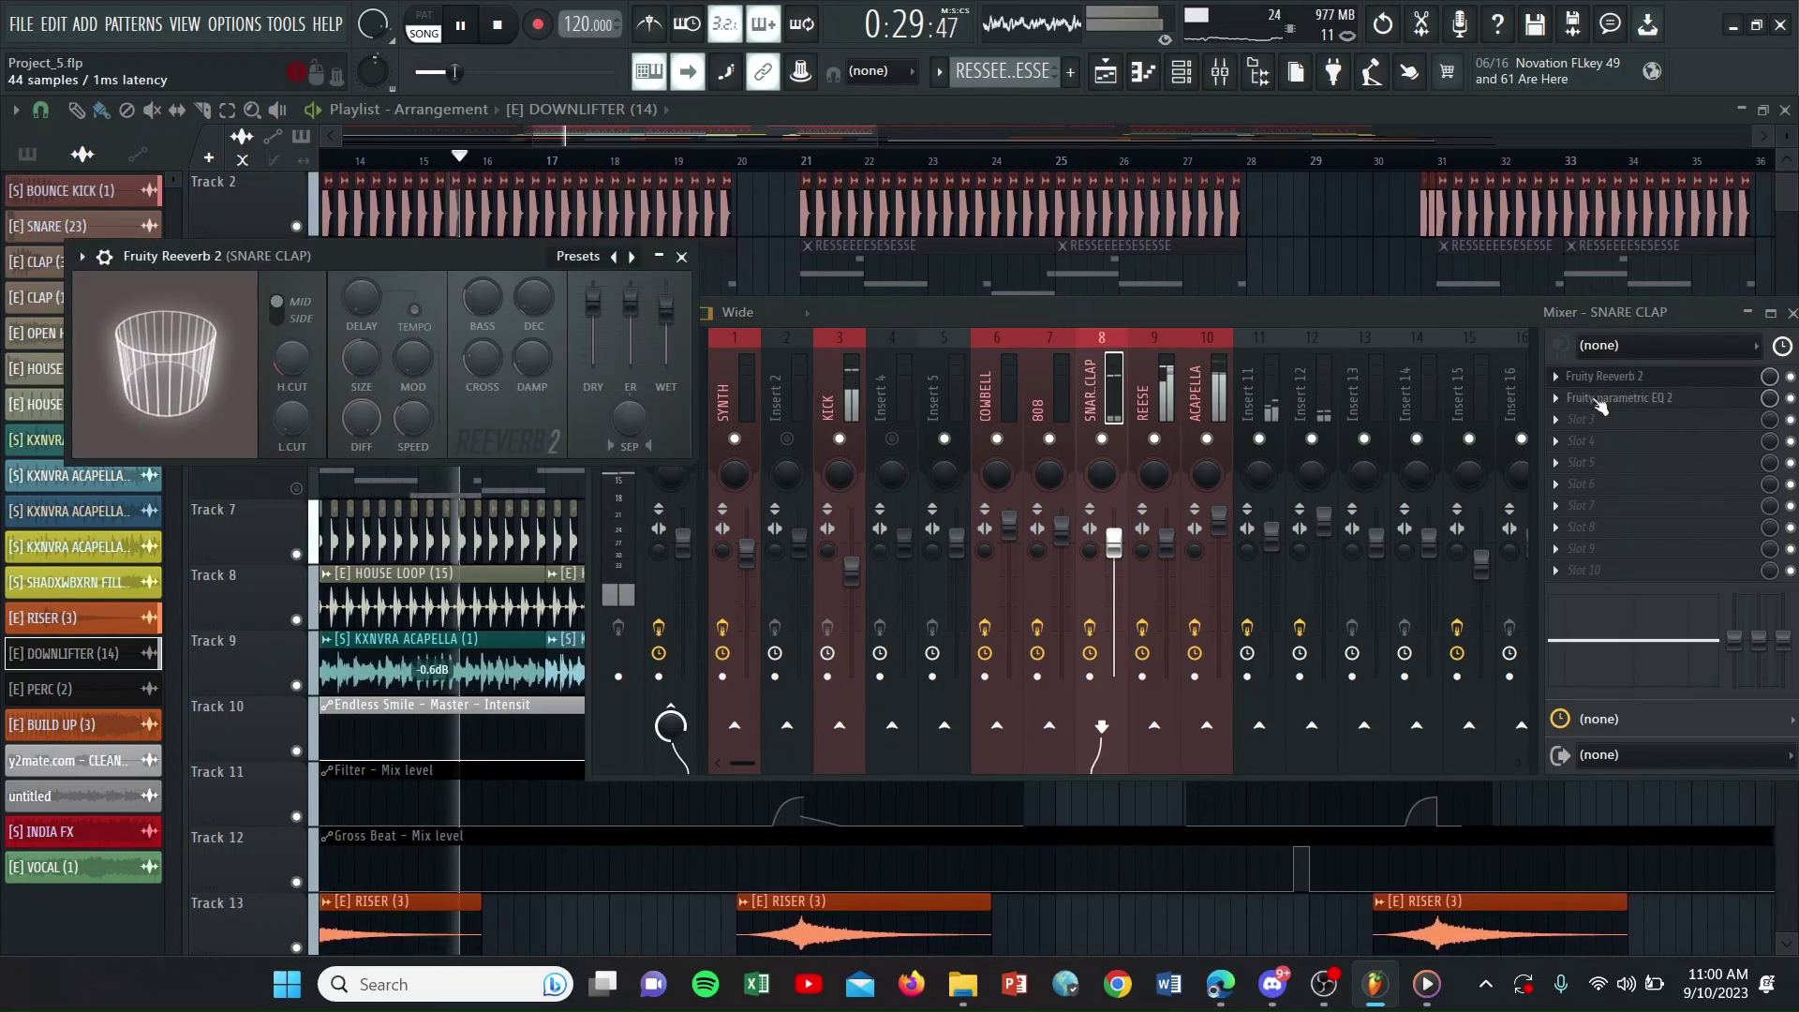
{"action": "left_click", "coordinate": [1599, 399]}
{"action": "left_click", "coordinate": [911, 286]}
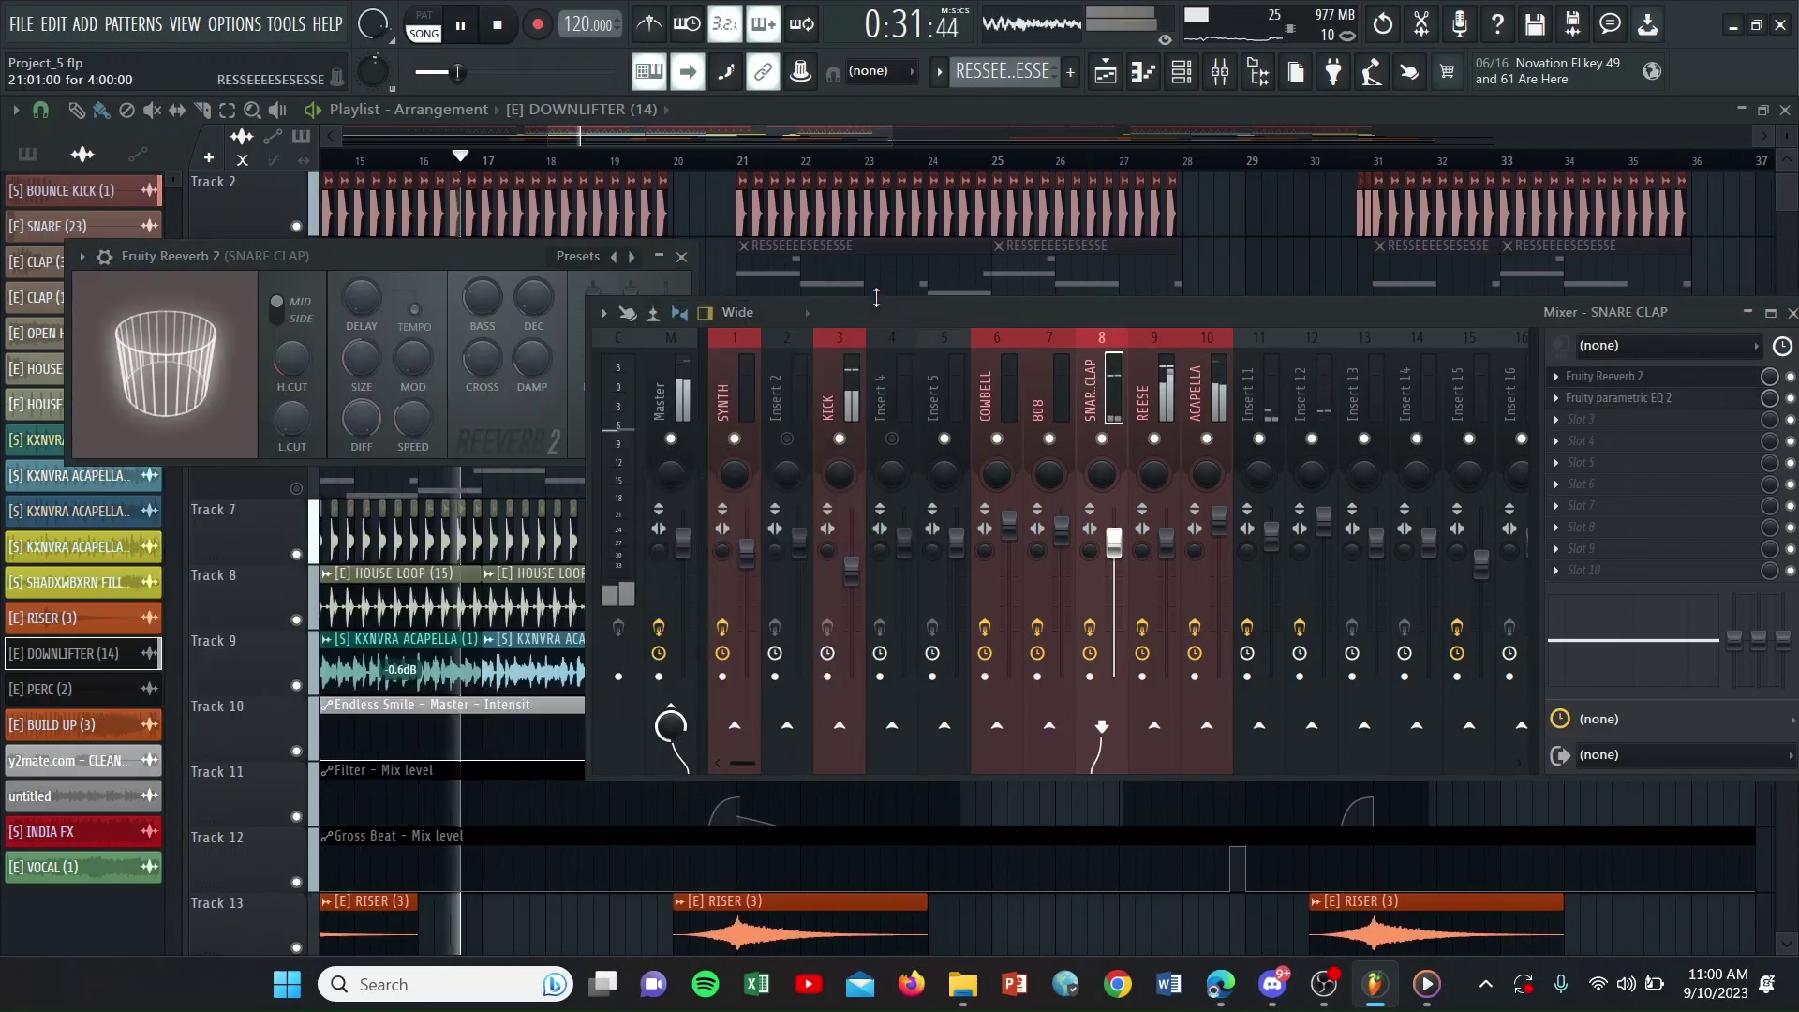
{"action": "left_click", "coordinate": [682, 258]}
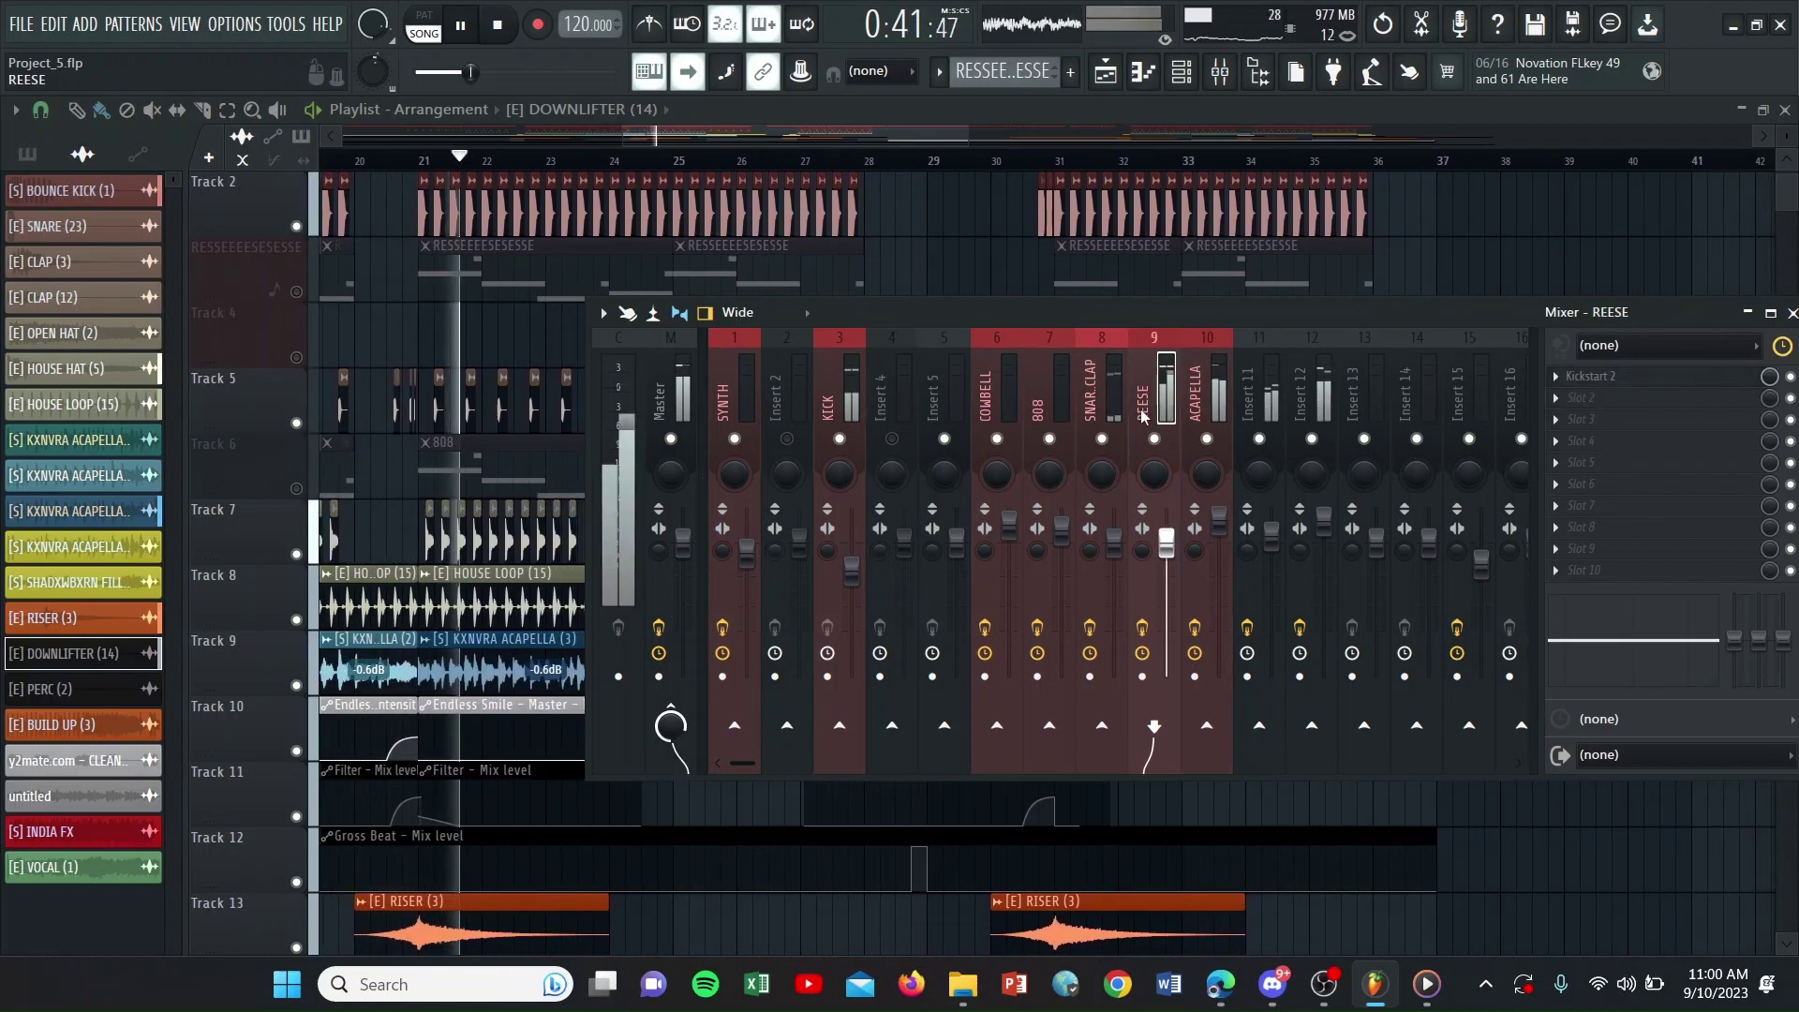
Check the effect slots of mixer tracks Insert 11 and Insert 12, and close the mixer to view the playlist.
{"action": "left_click", "coordinate": [1251, 412]}
{"action": "left_click", "coordinate": [1302, 420]}
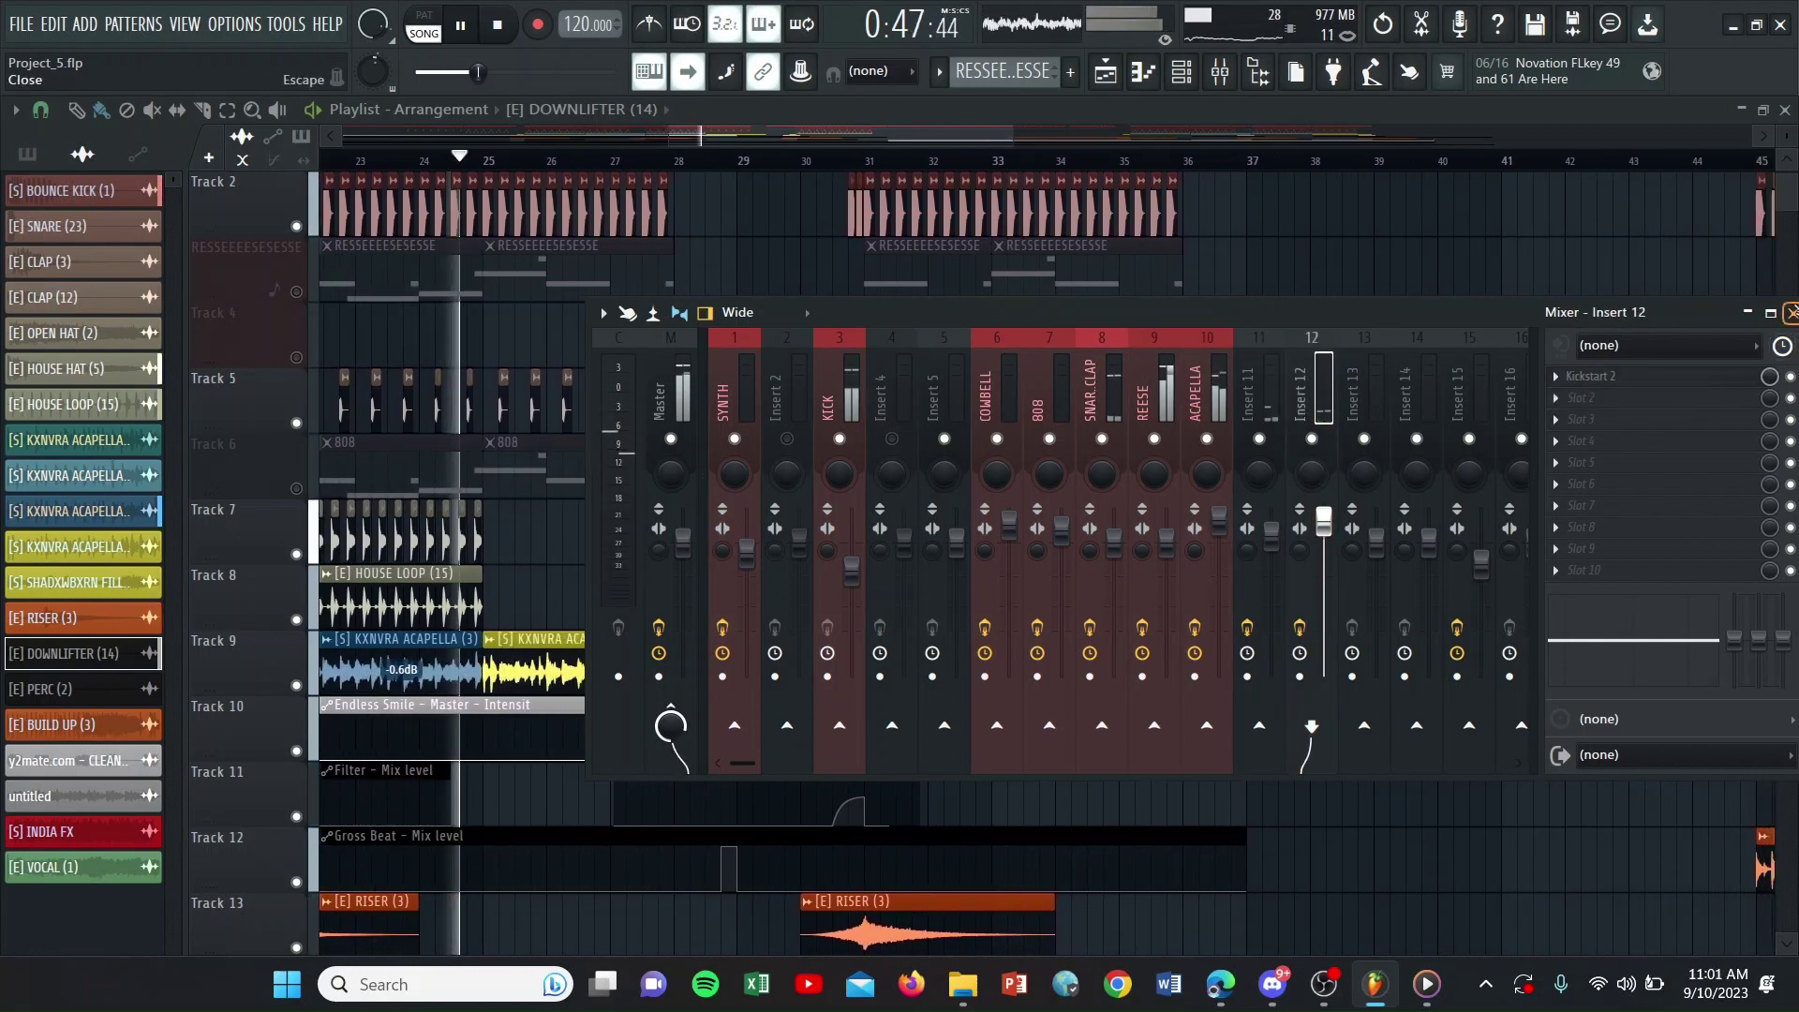
{"action": "left_click", "coordinate": [1792, 313]}
{"action": "scroll", "coordinate": [984, 539], "scroll_direction": "down", "scroll_amount": 4}
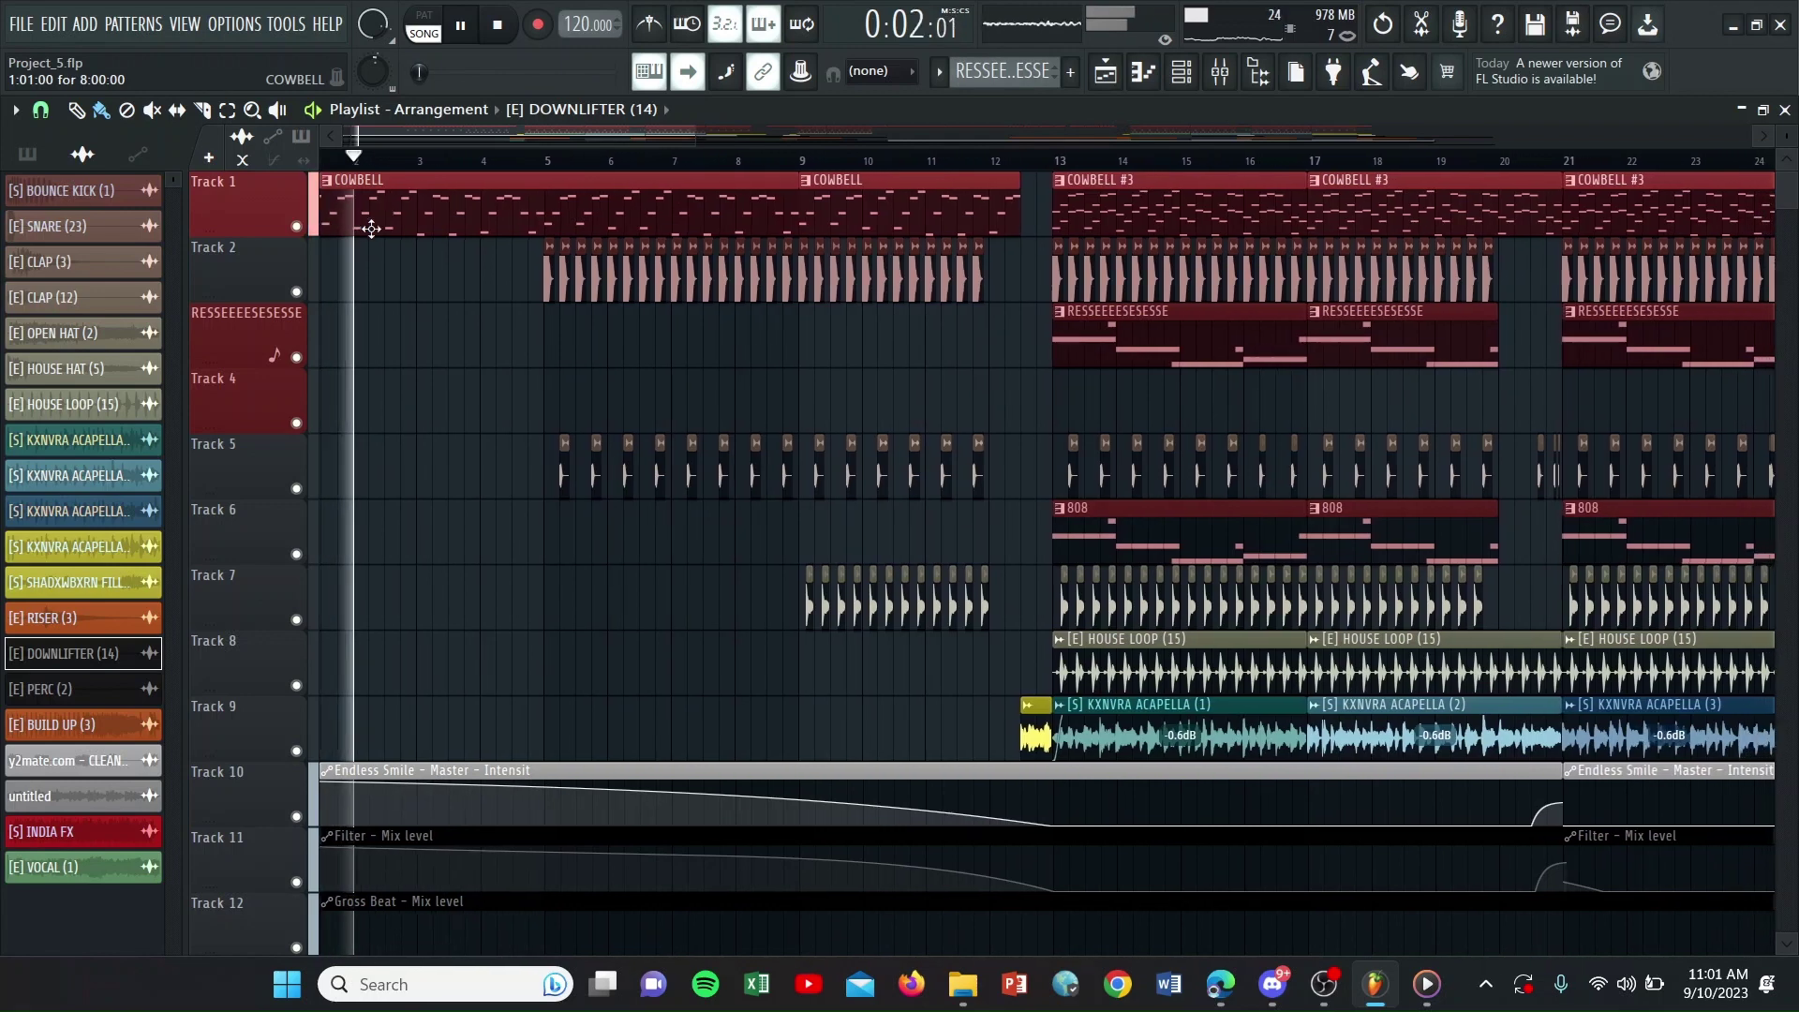
Open the mixer and view the Endless Smile, Fruity parametric EQ 2 and Effector effects on the Master track.
{"action": "left_click", "coordinate": [1220, 71]}
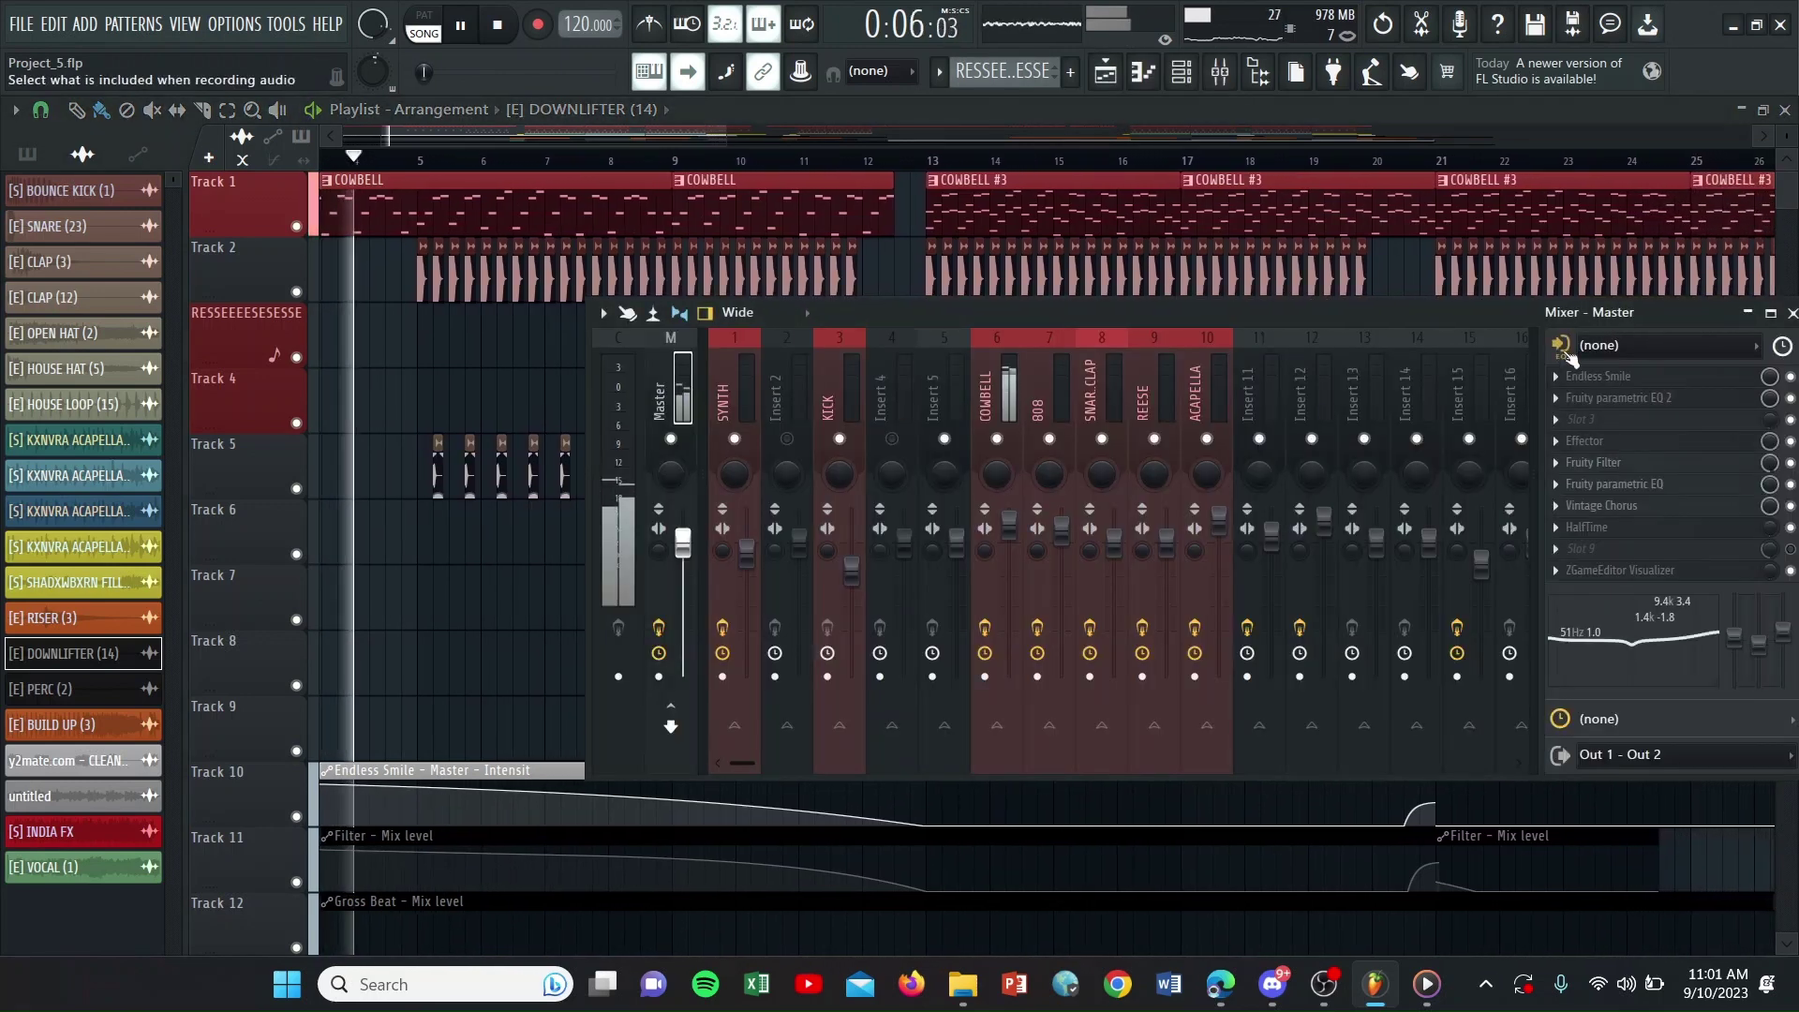
{"action": "left_click", "coordinate": [1600, 377]}
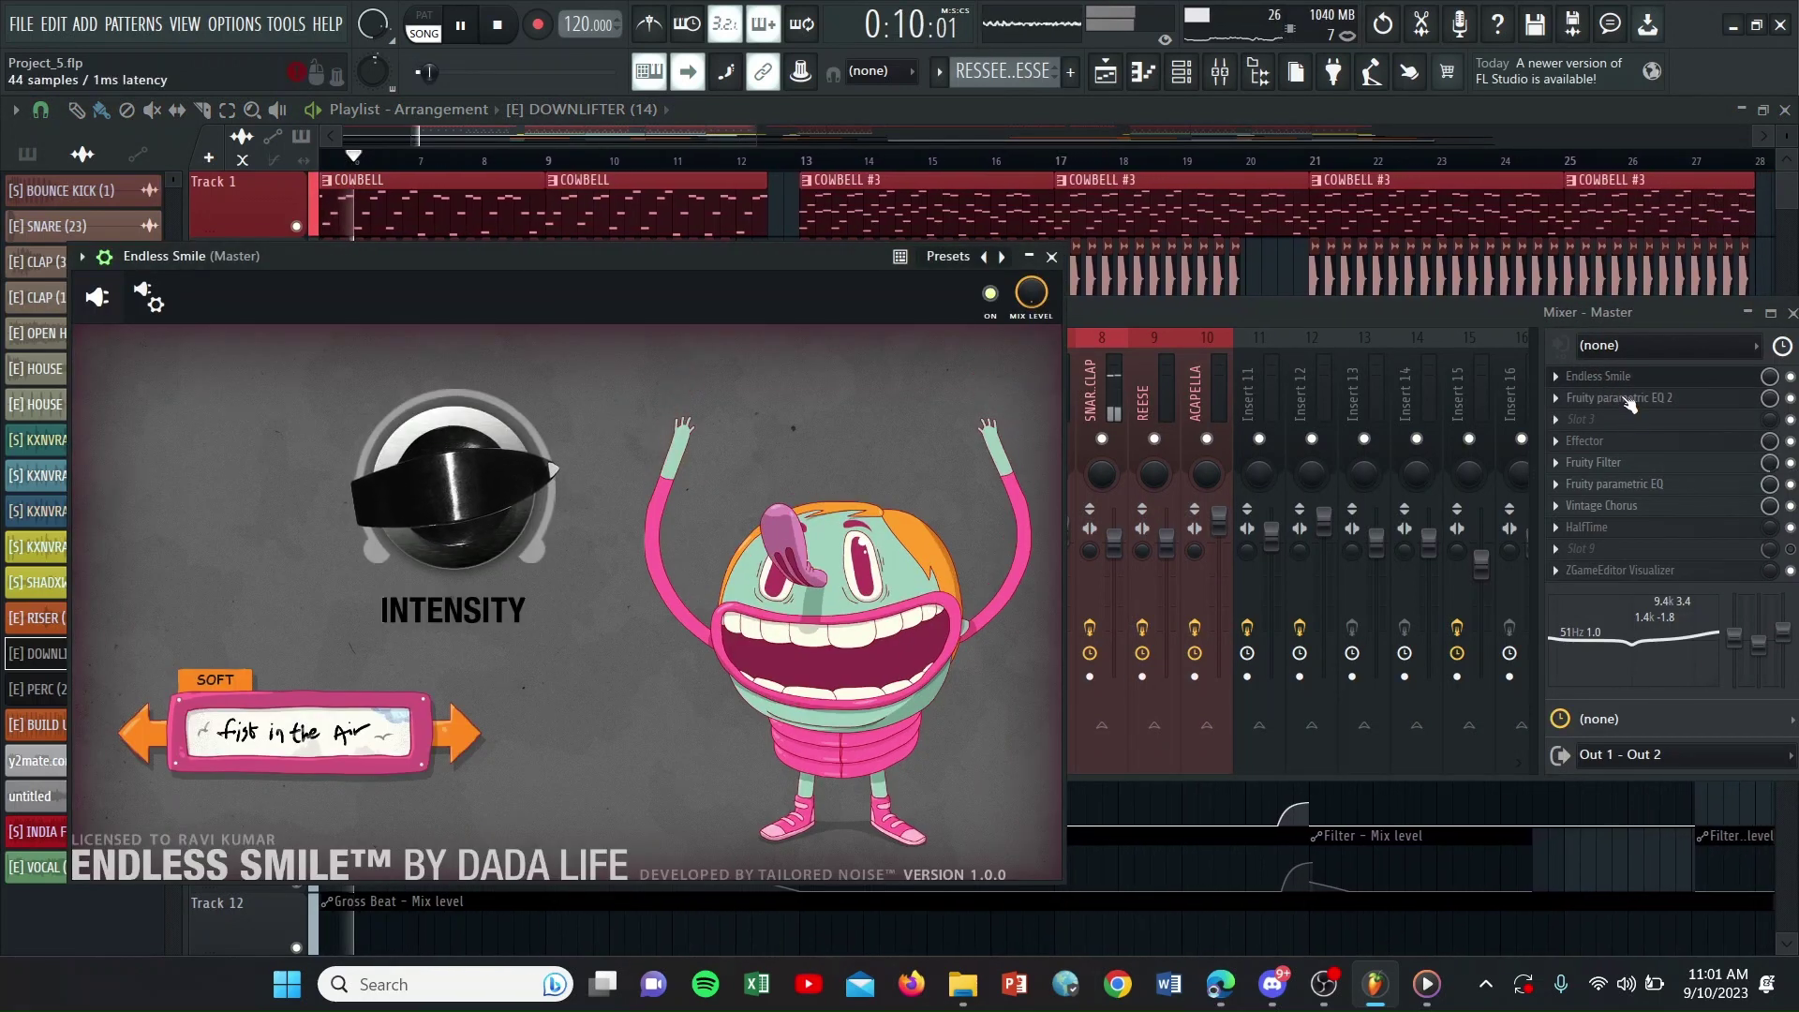
{"action": "left_click", "coordinate": [1626, 399]}
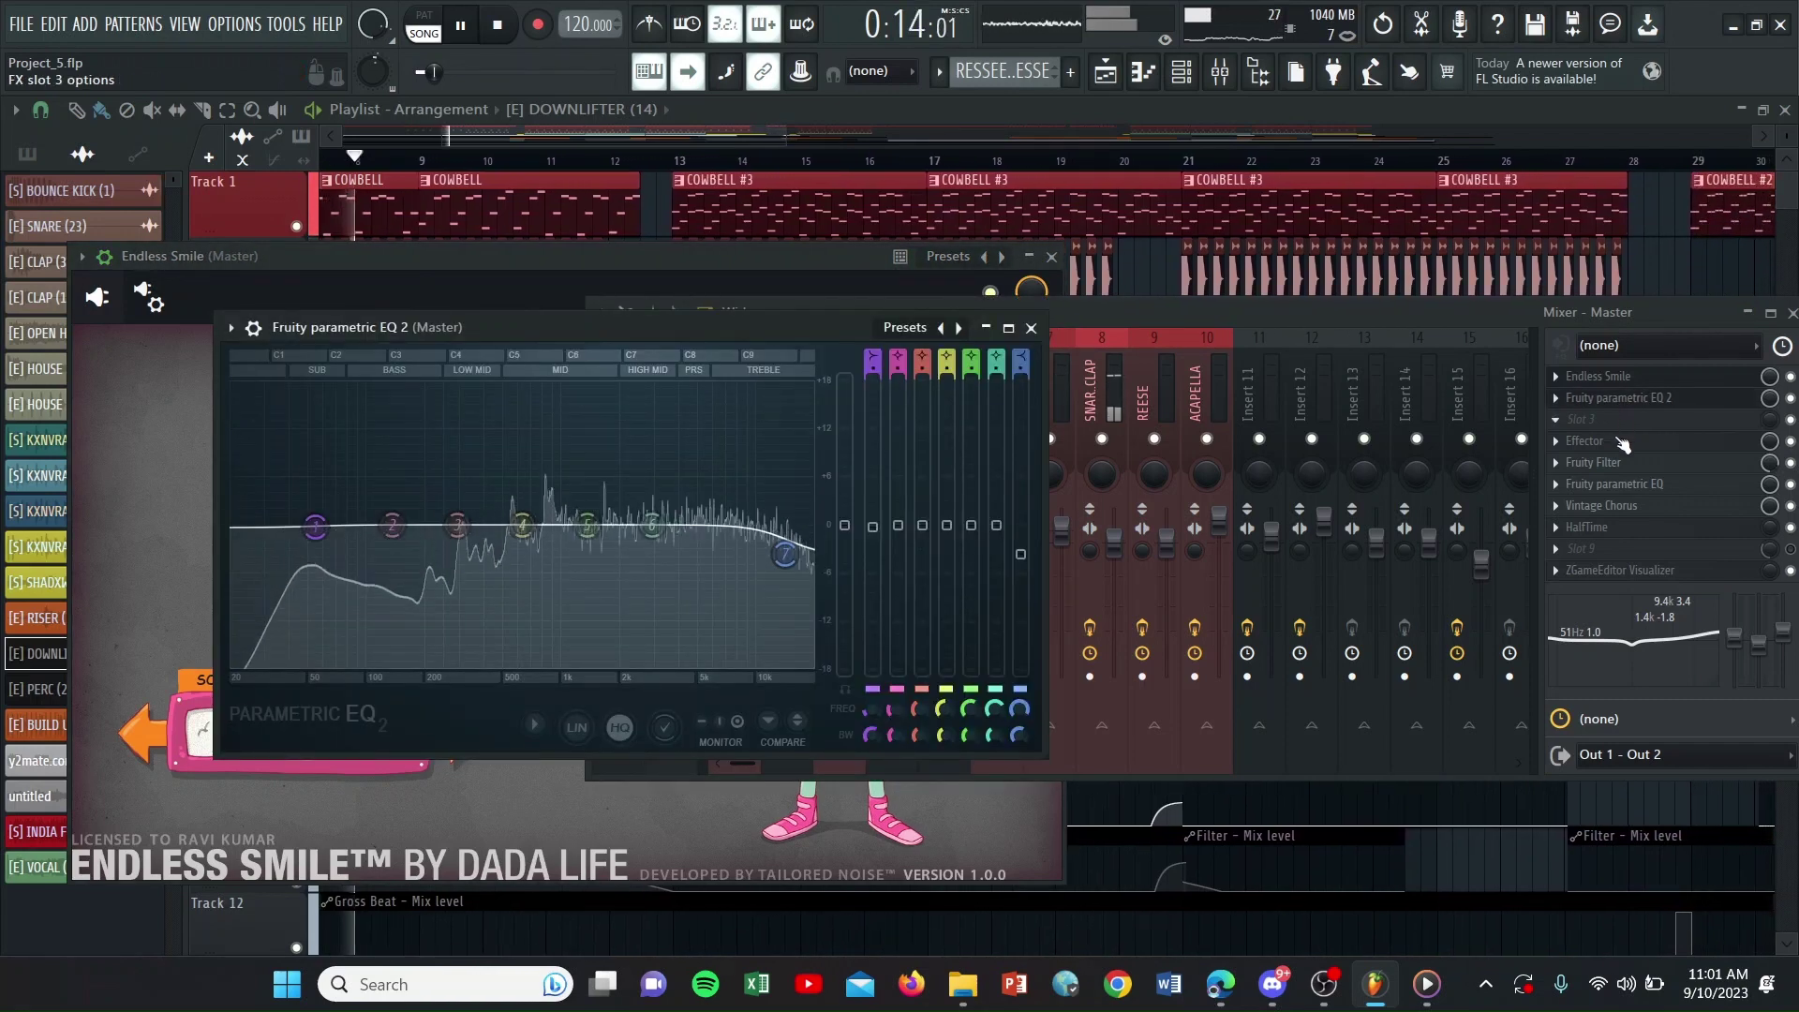
{"action": "left_click", "coordinate": [1617, 463]}
{"action": "left_click", "coordinate": [1615, 450]}
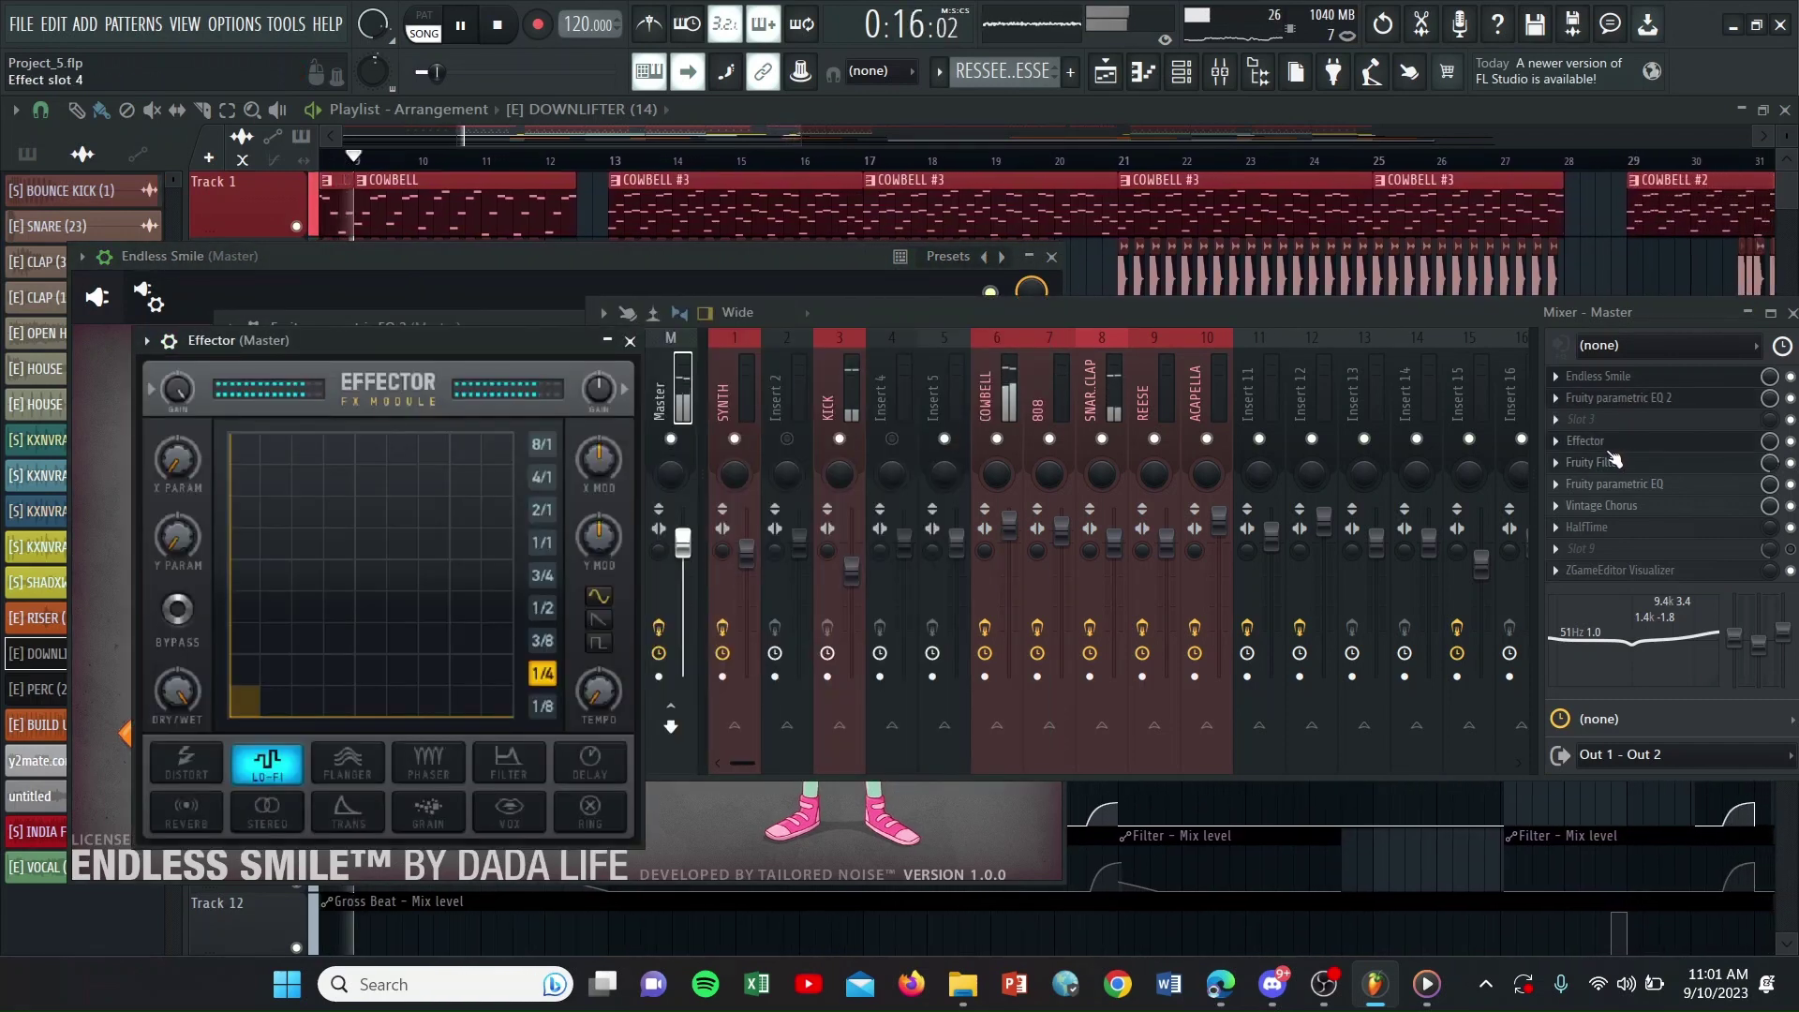
View the Master track's Fruity parametric EQ, Vintage Chorus and HalfTime effects, and close the mixer and all open plugin windows.
{"action": "left_click", "coordinate": [1615, 494]}
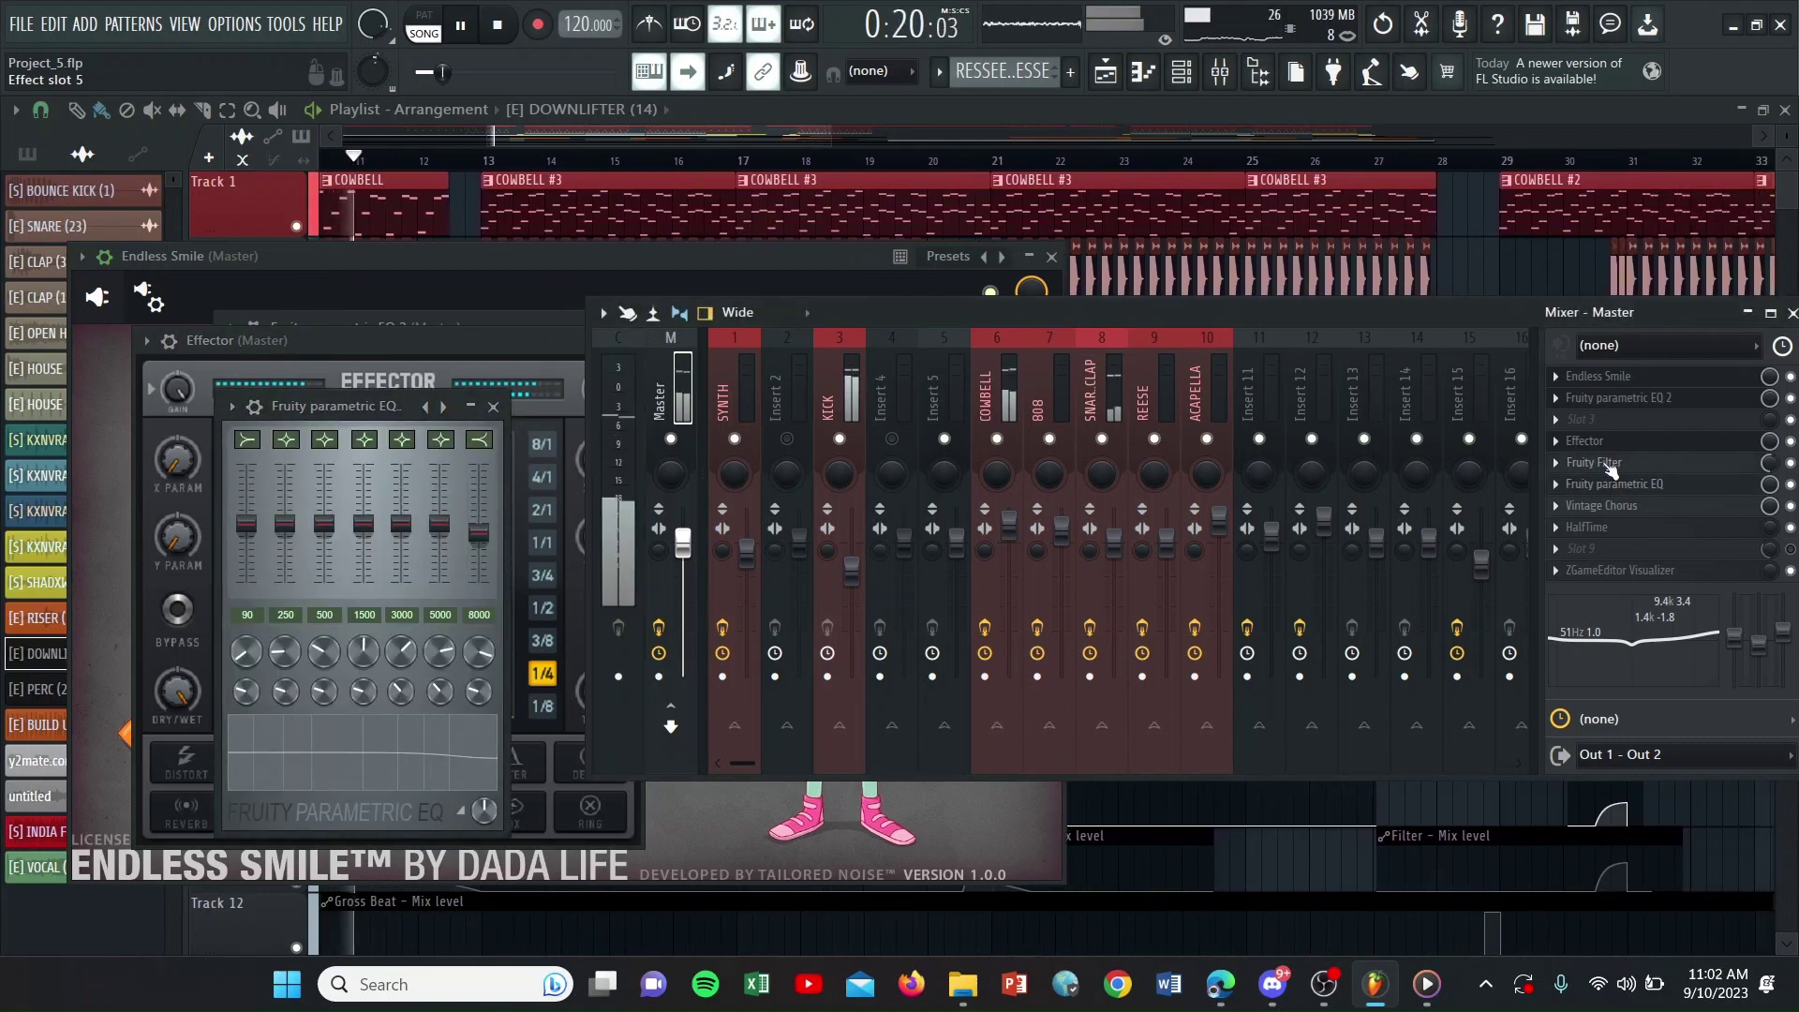
{"action": "left_click", "coordinate": [1619, 507]}
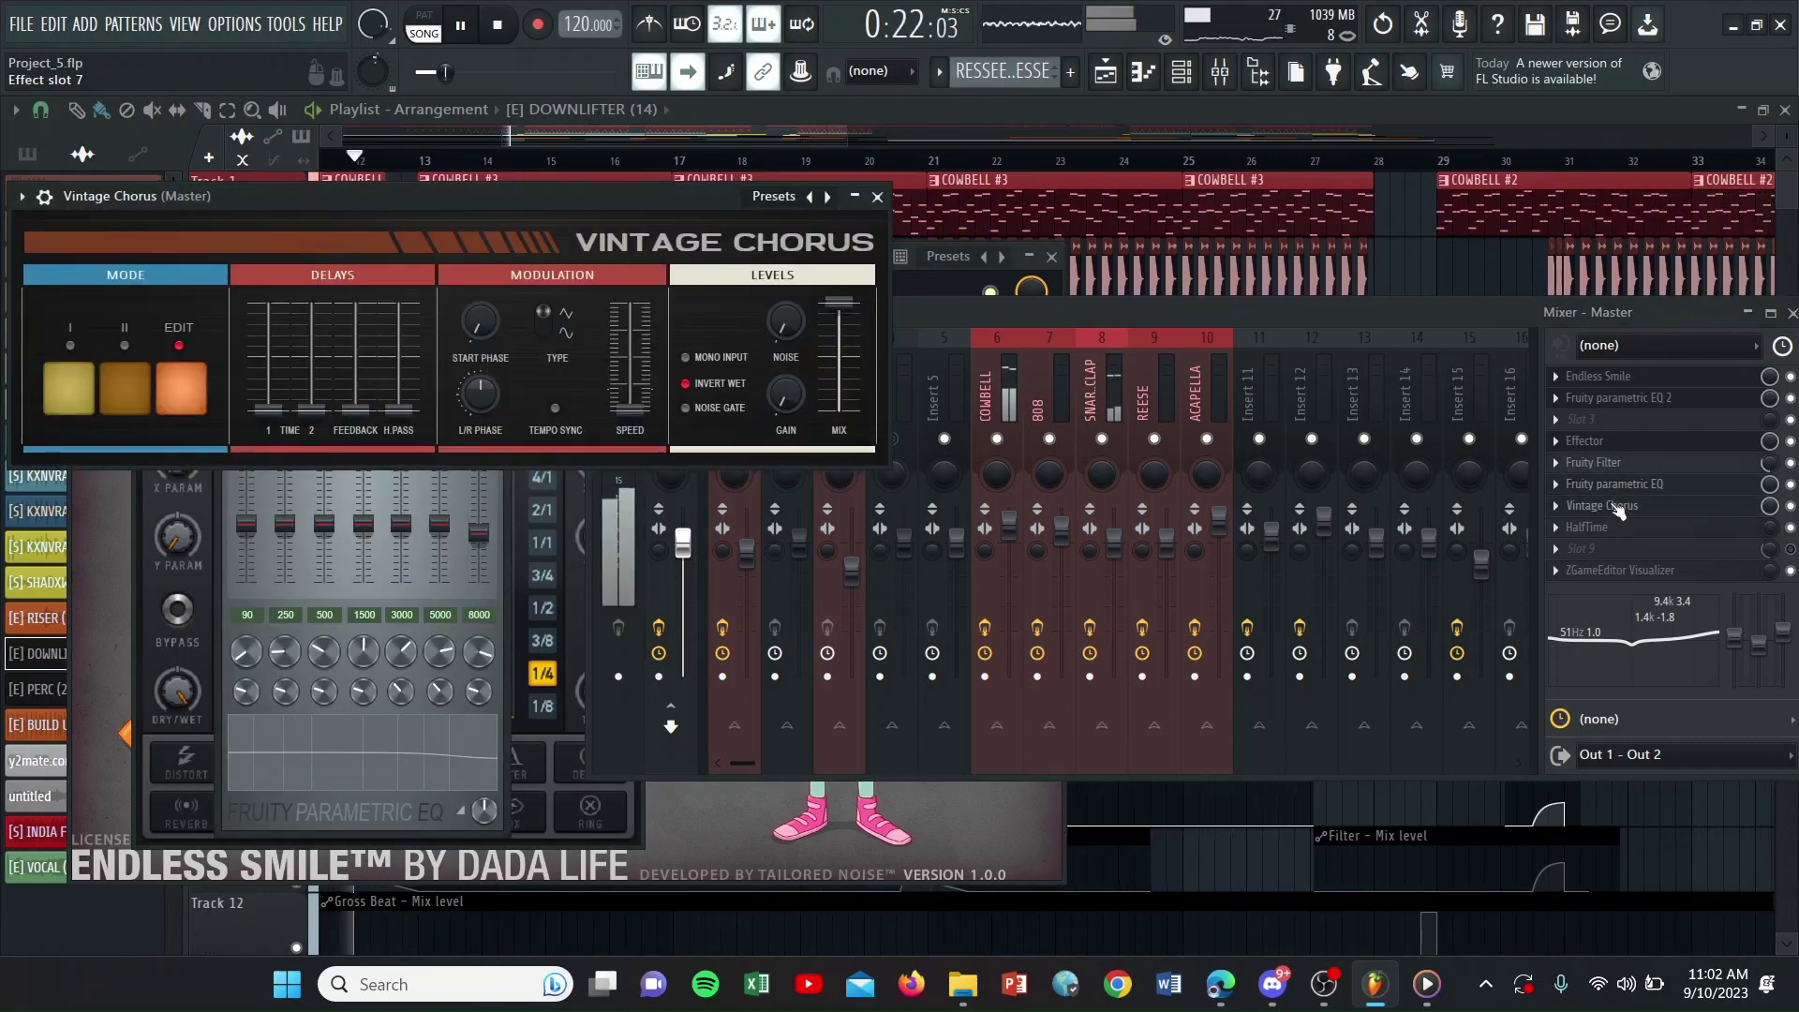
{"action": "left_click", "coordinate": [1605, 528]}
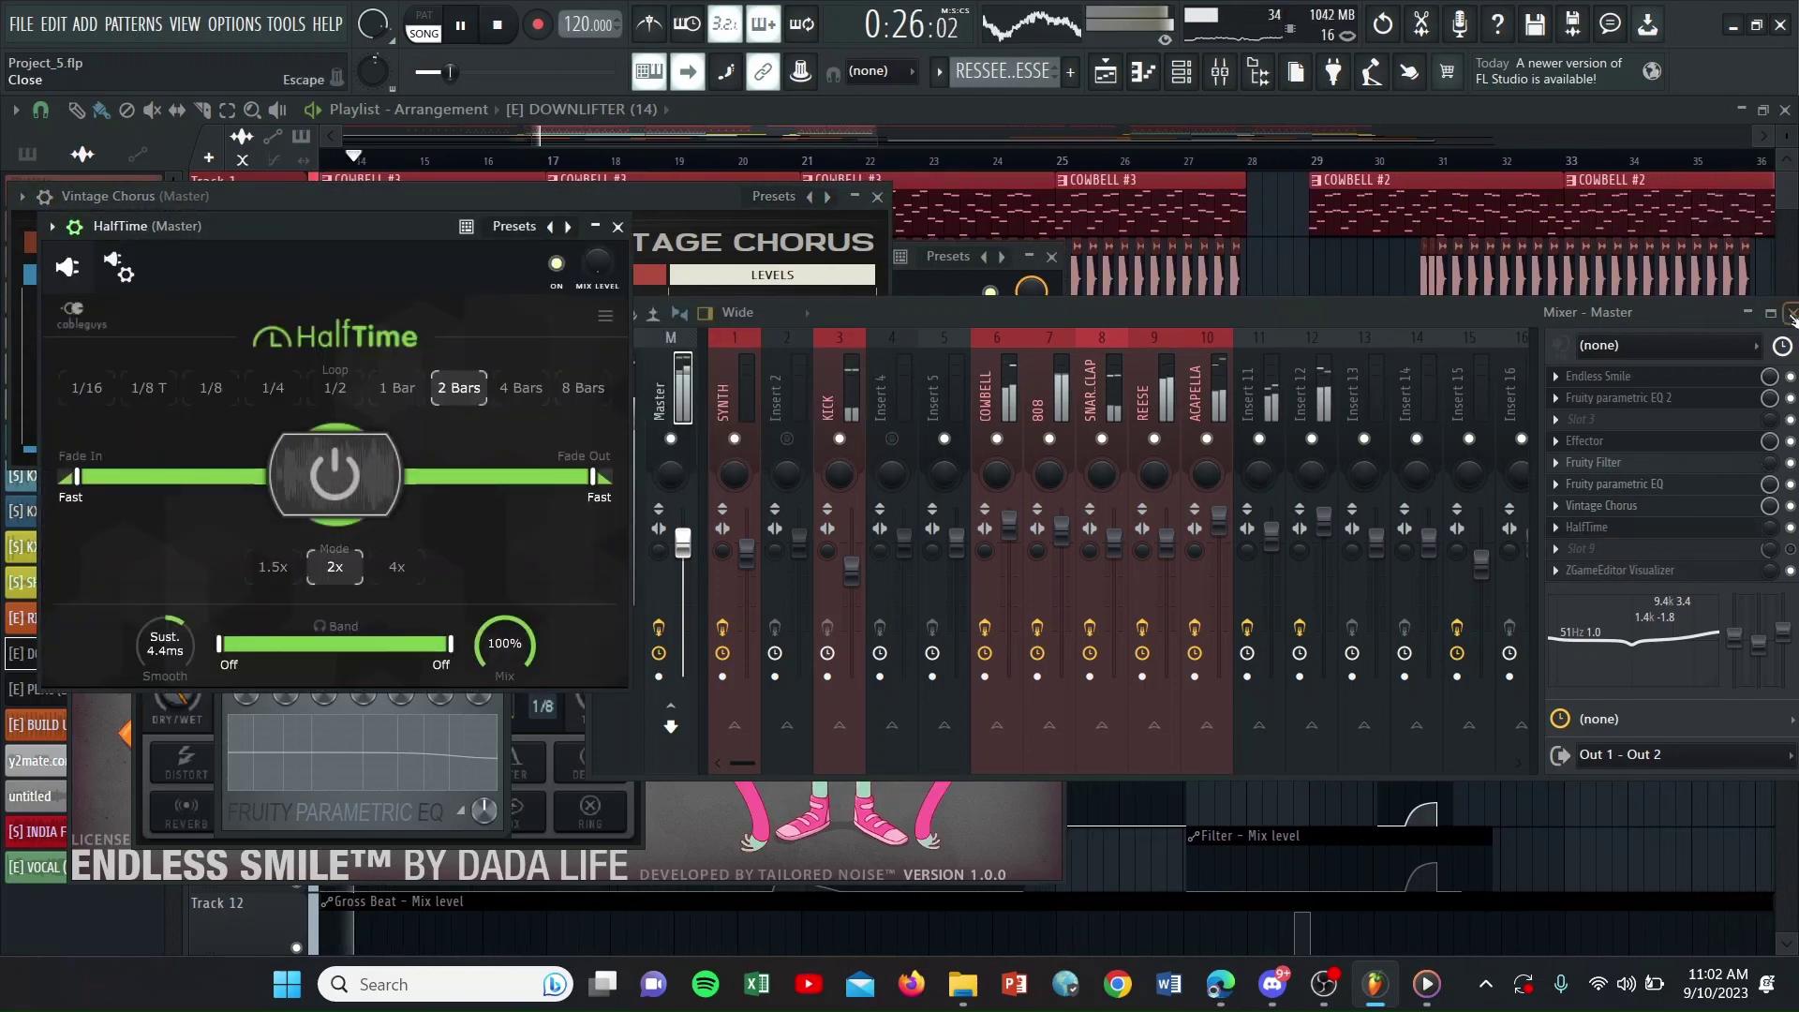
{"action": "left_click", "coordinate": [1793, 316]}
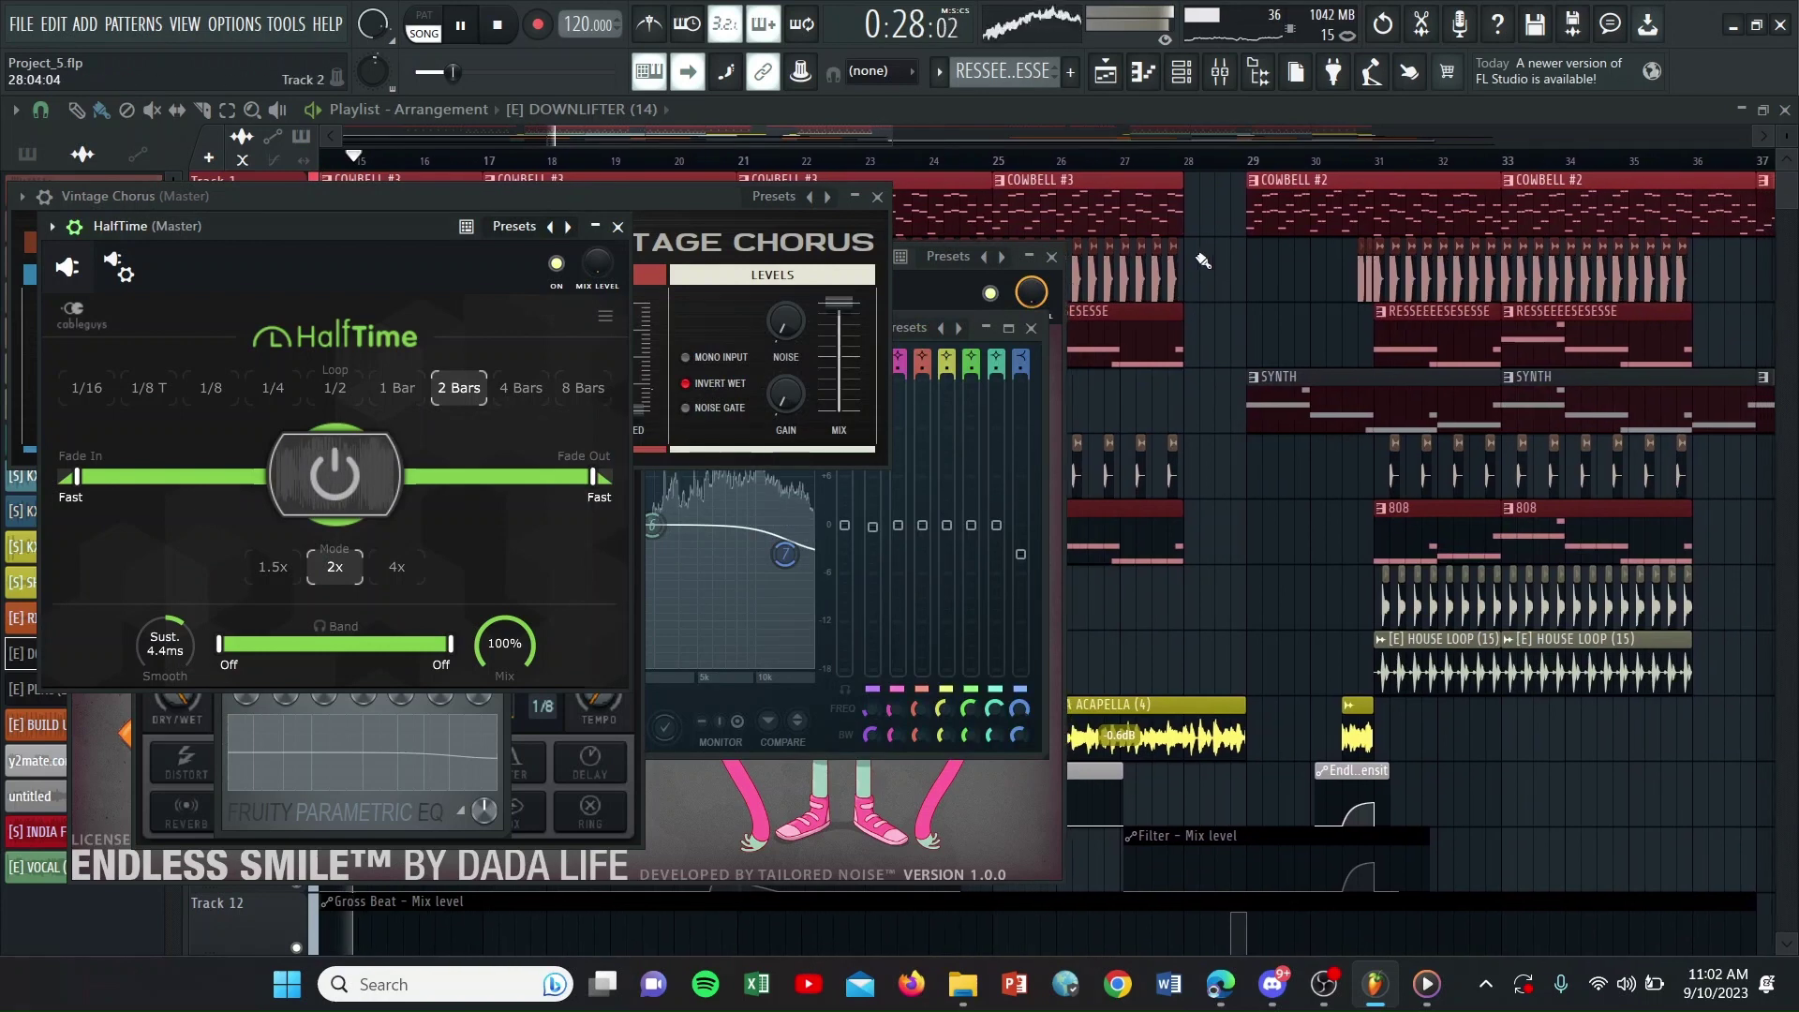
{"action": "key", "text": "F12"}
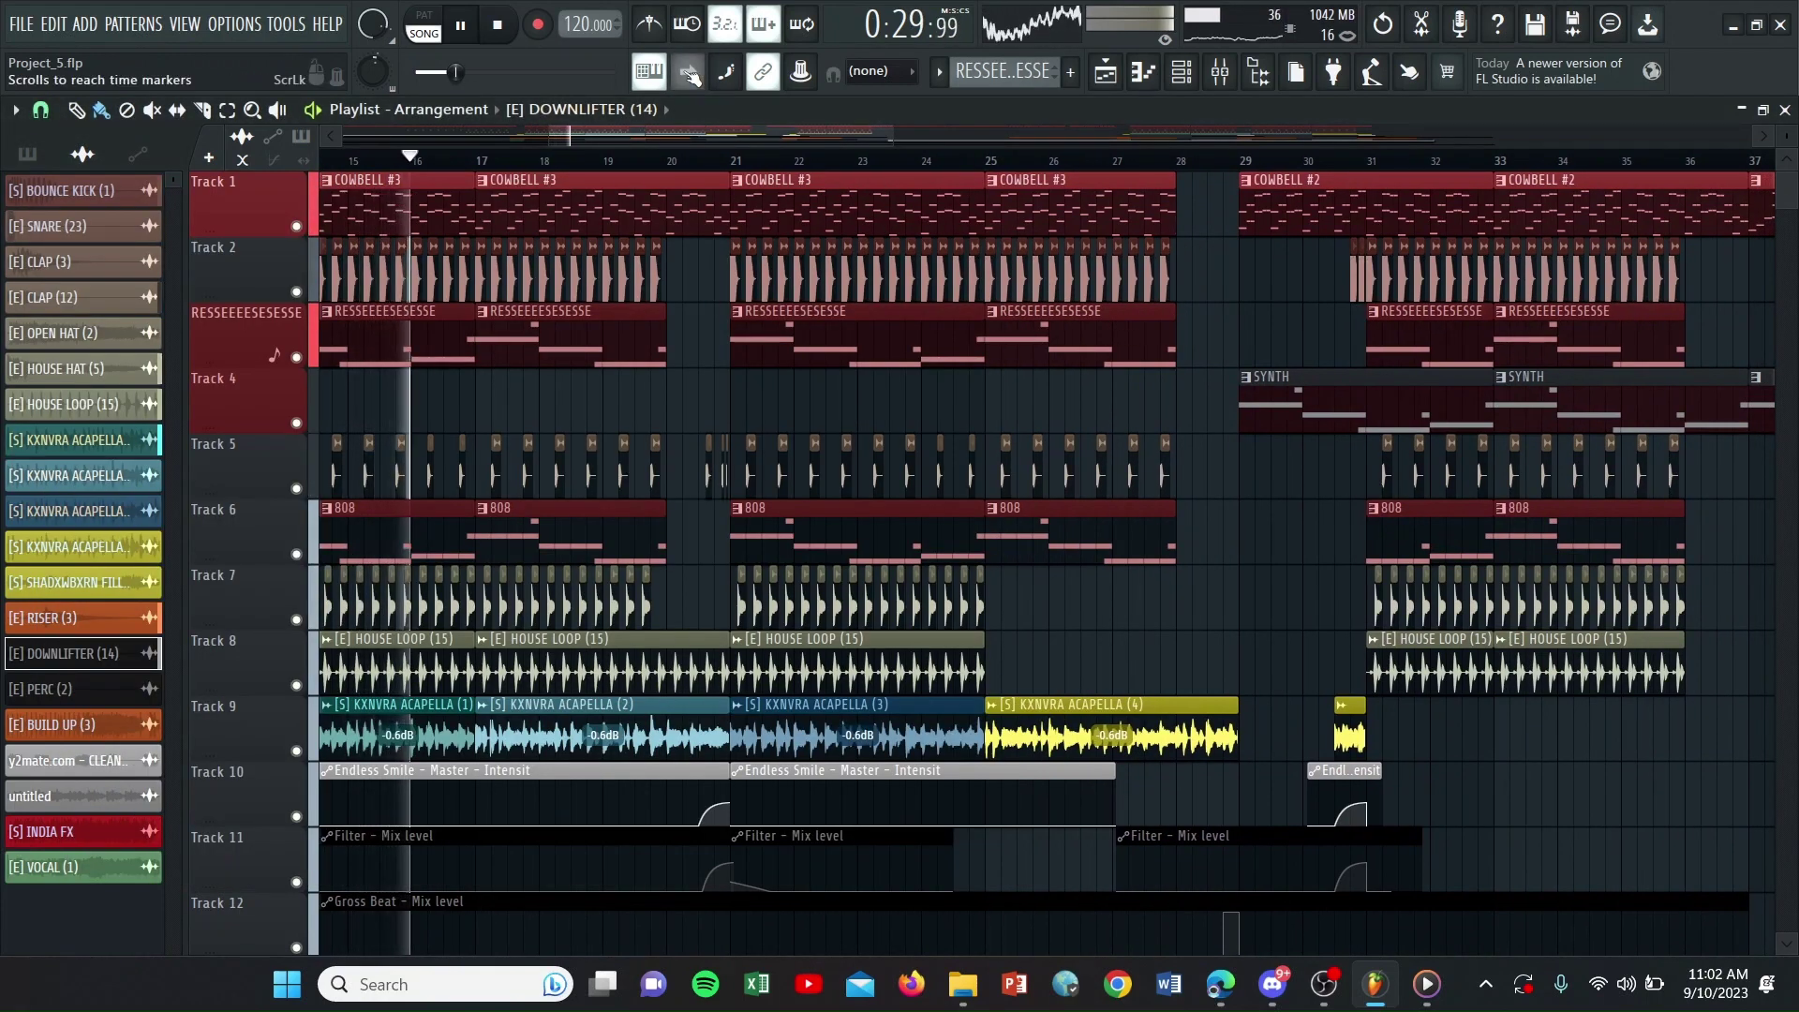
Look through the playing arrangement's upper pattern and audio tracks and the lower riser, downlifter and automation tracks.
{"action": "scroll", "coordinate": [658, 479], "scroll_direction": "down", "scroll_amount": 6}
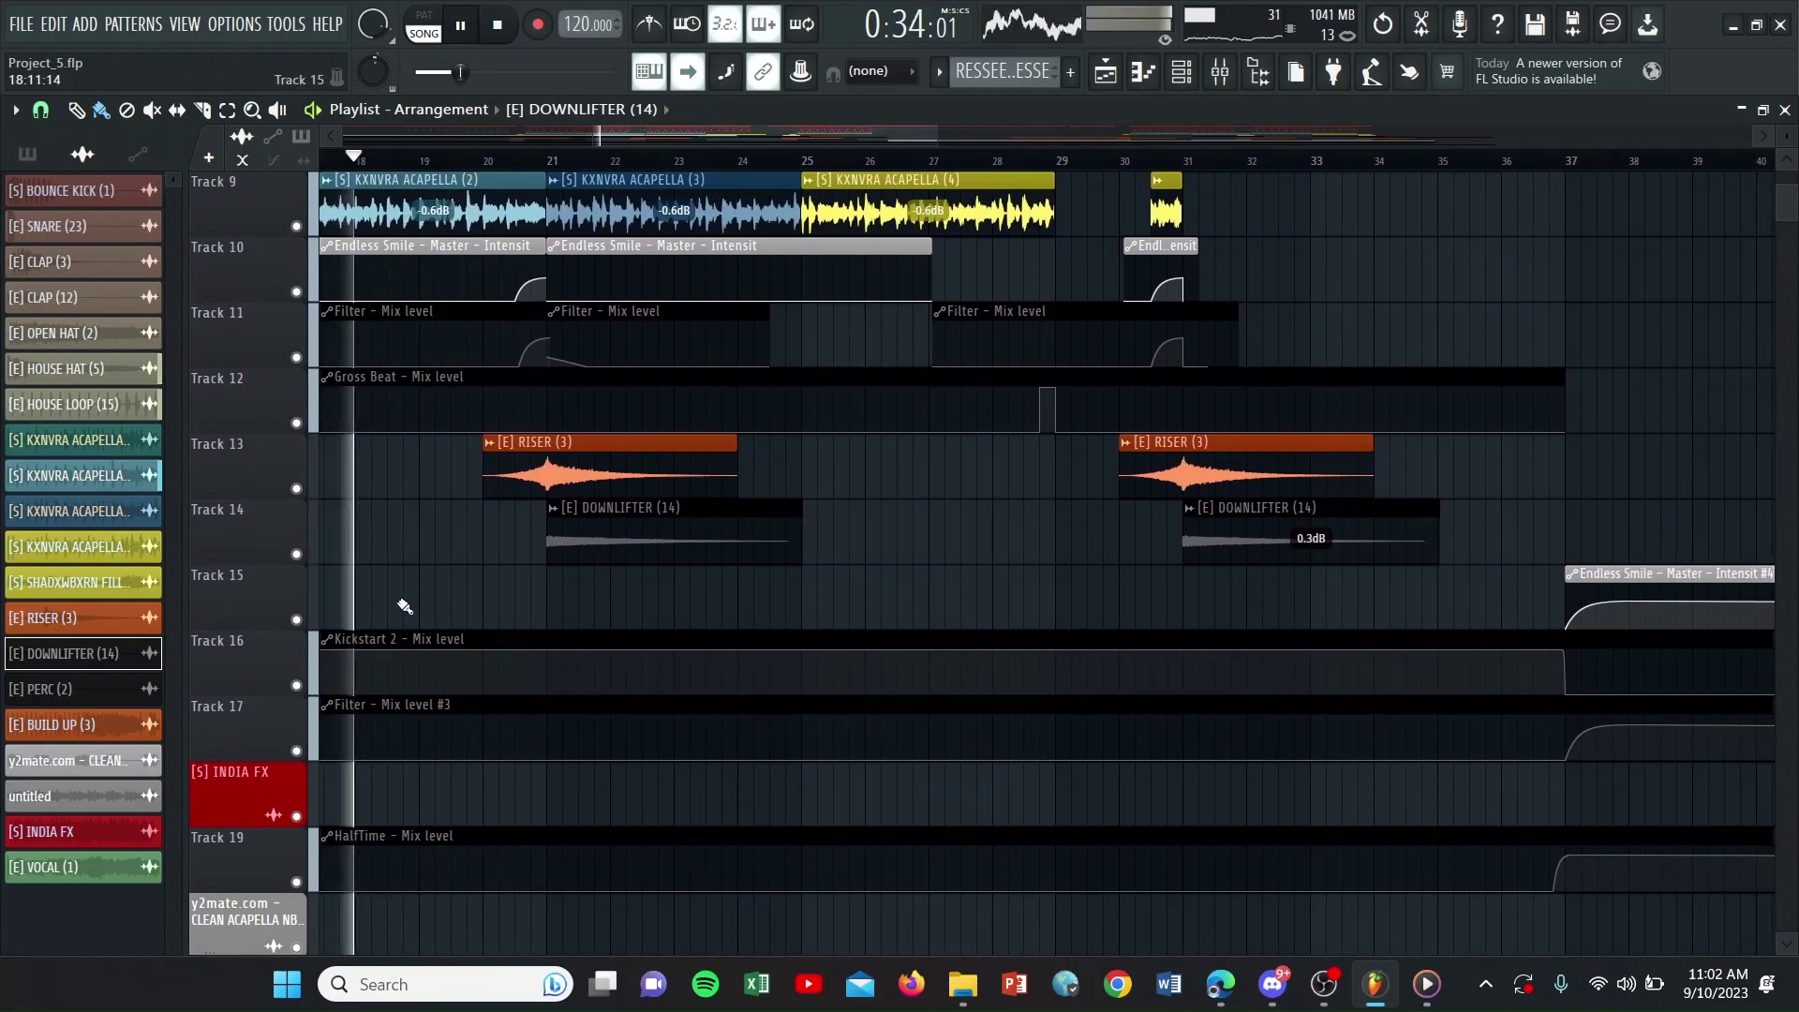
{"action": "scroll", "coordinate": [407, 594], "scroll_direction": "up", "scroll_amount": 6}
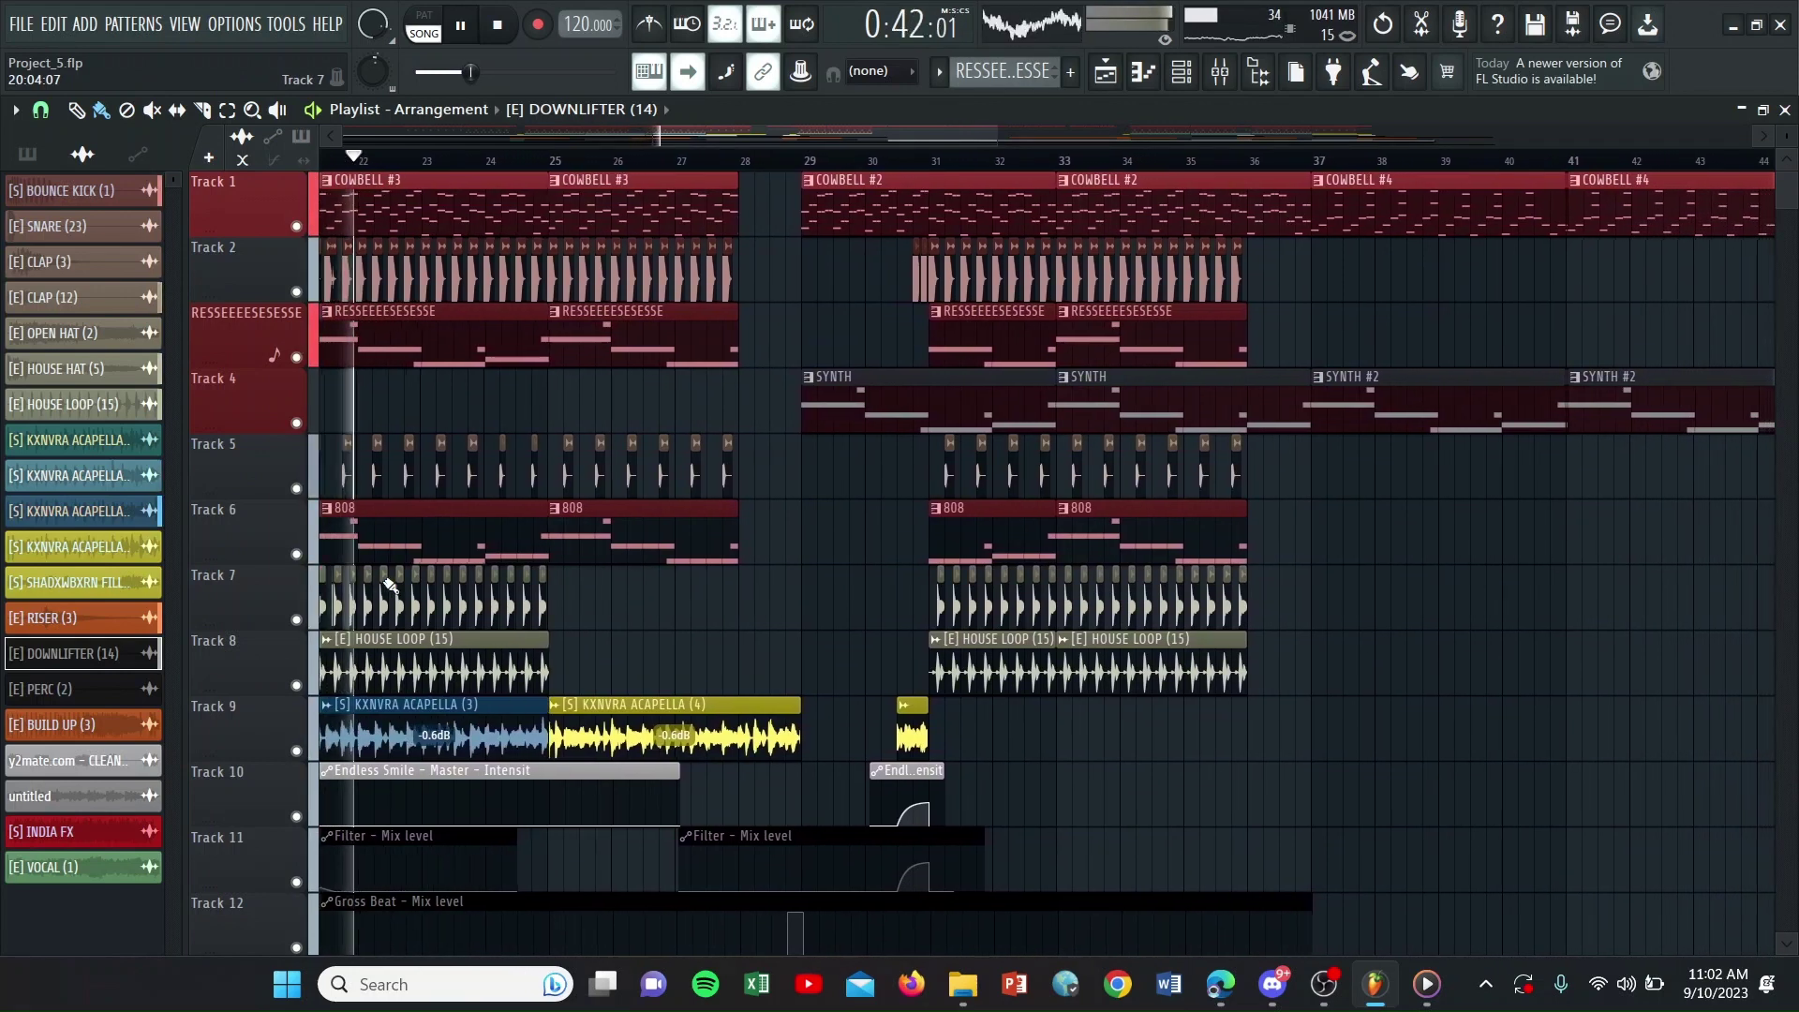
{"action": "scroll", "coordinate": [389, 585], "scroll_direction": "down", "scroll_amount": 8}
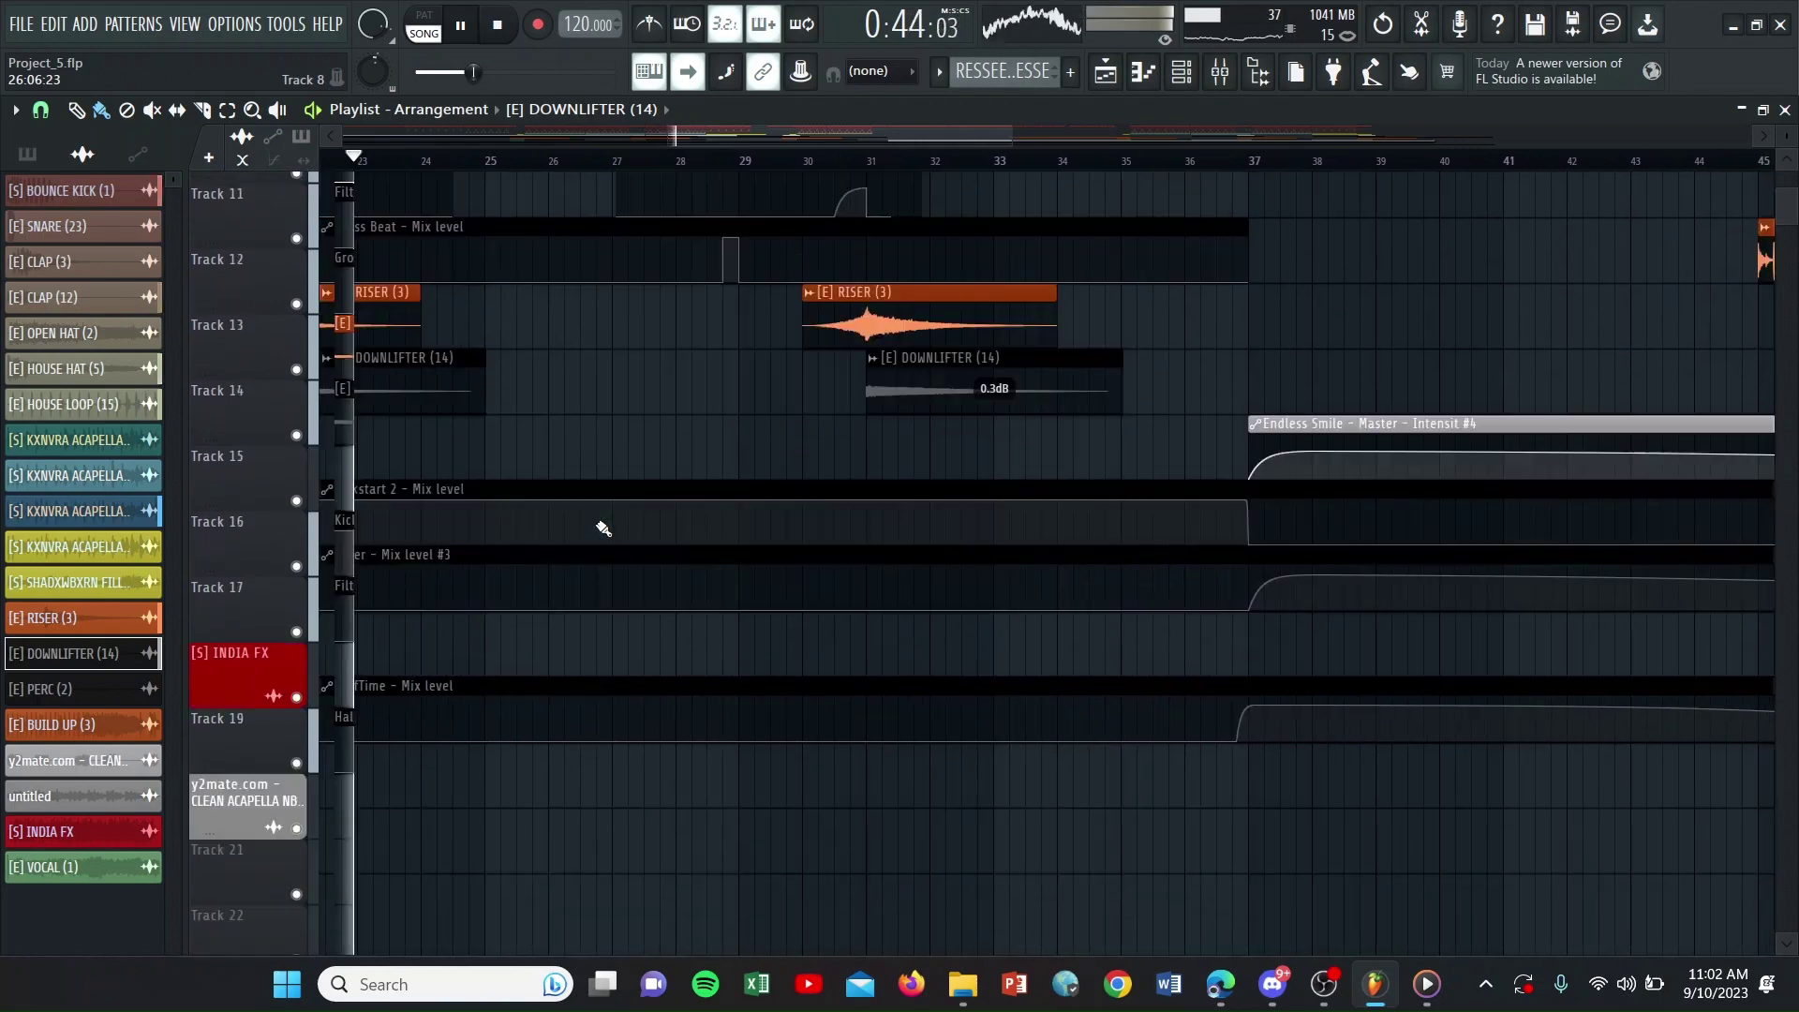
{"action": "scroll", "coordinate": [627, 541], "scroll_direction": "up", "scroll_amount": 8}
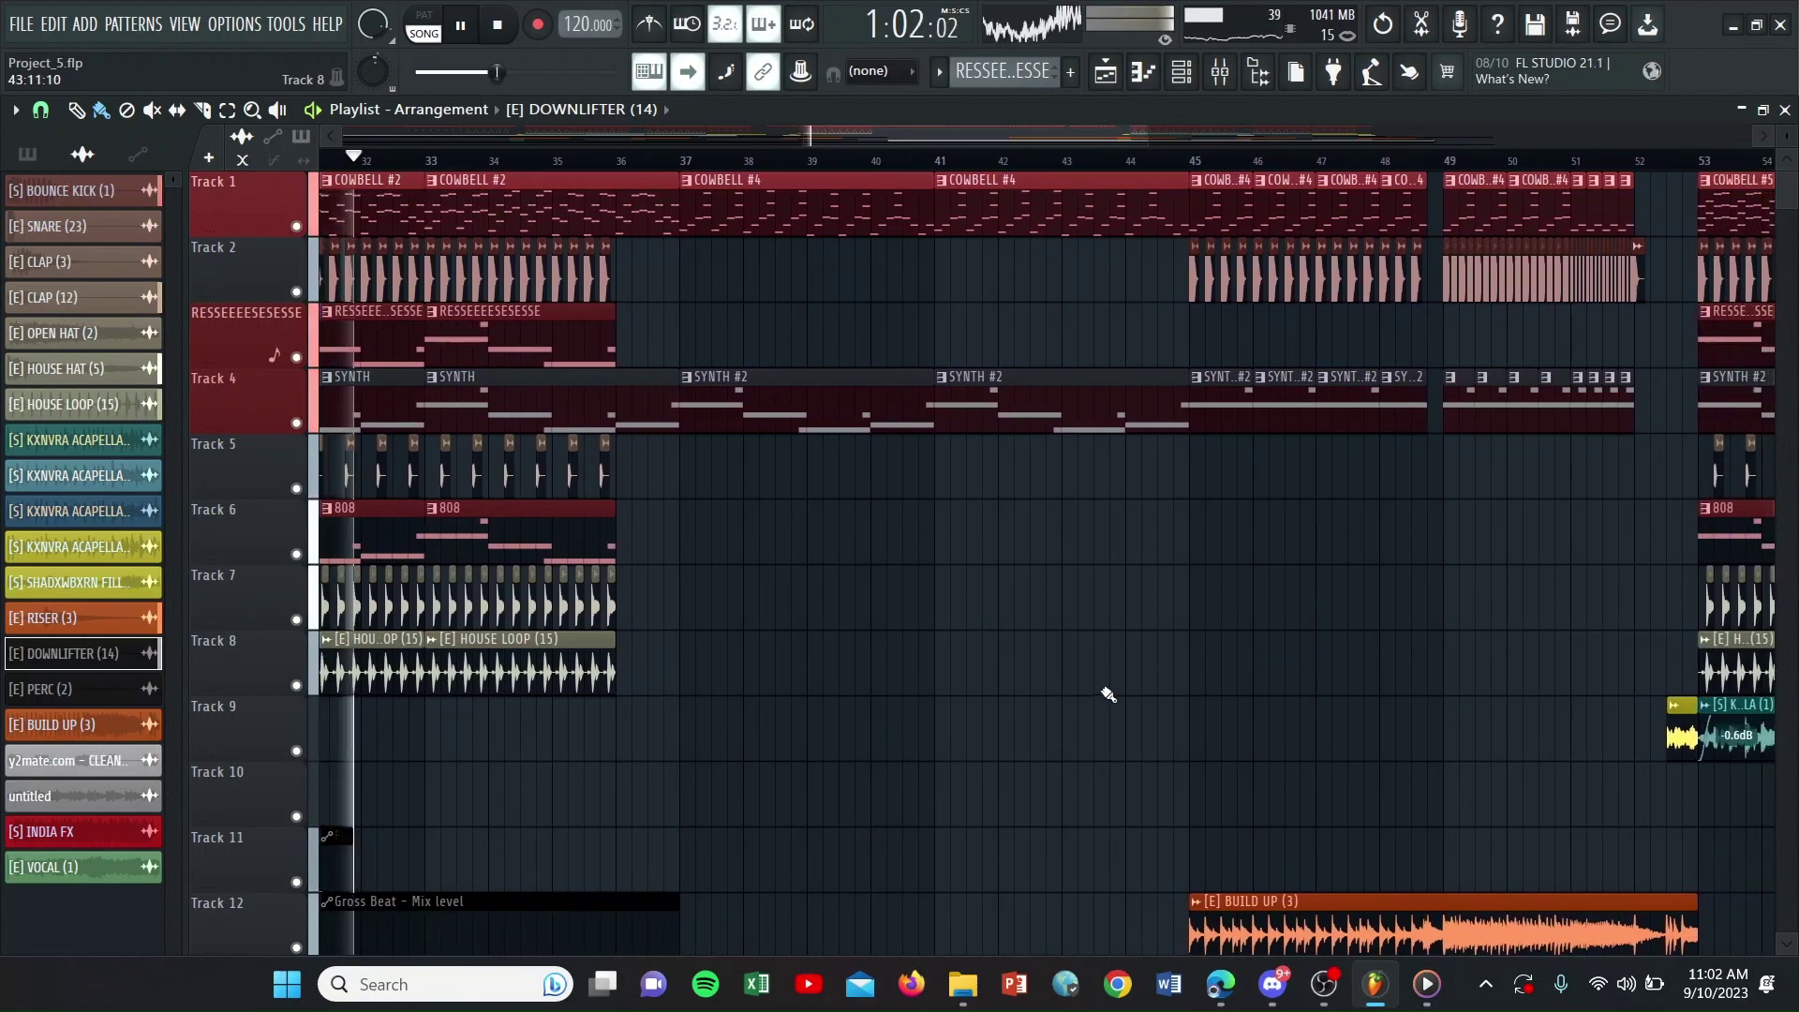
{"action": "scroll", "coordinate": [1063, 619], "scroll_direction": "down", "scroll_amount": 2}
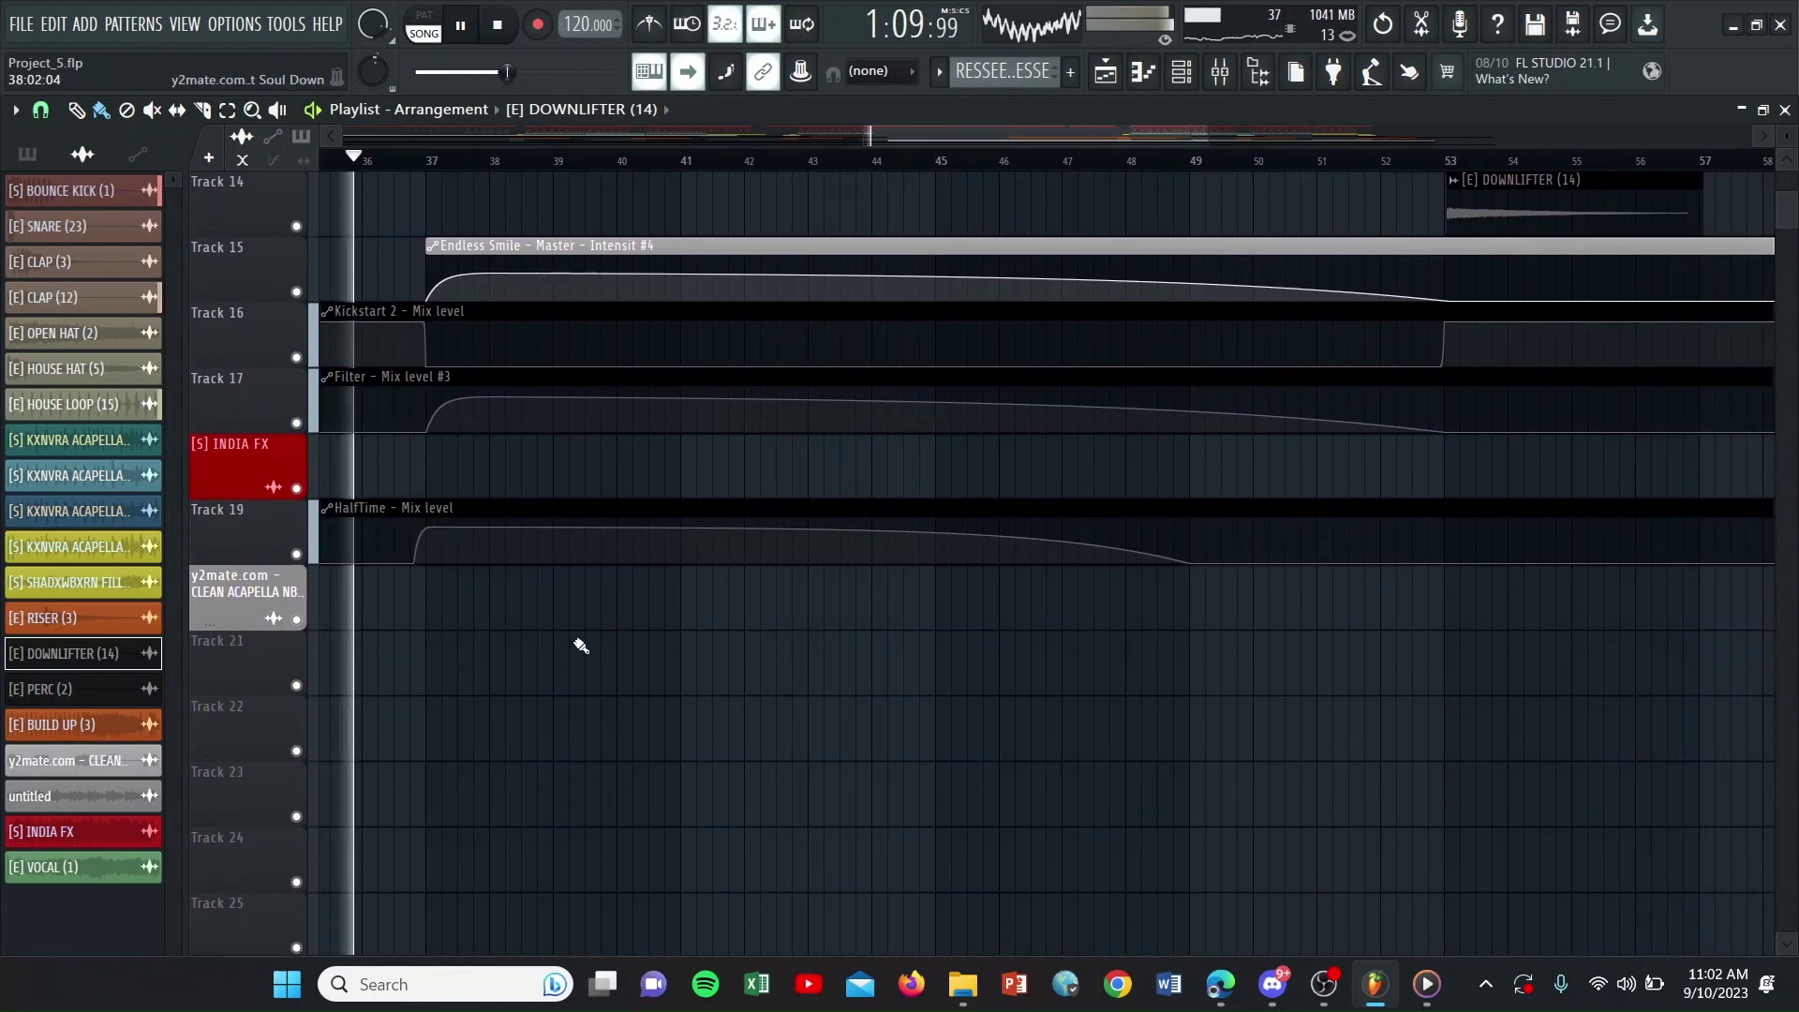
{"action": "scroll", "coordinate": [436, 608], "scroll_direction": "up", "scroll_amount": 5}
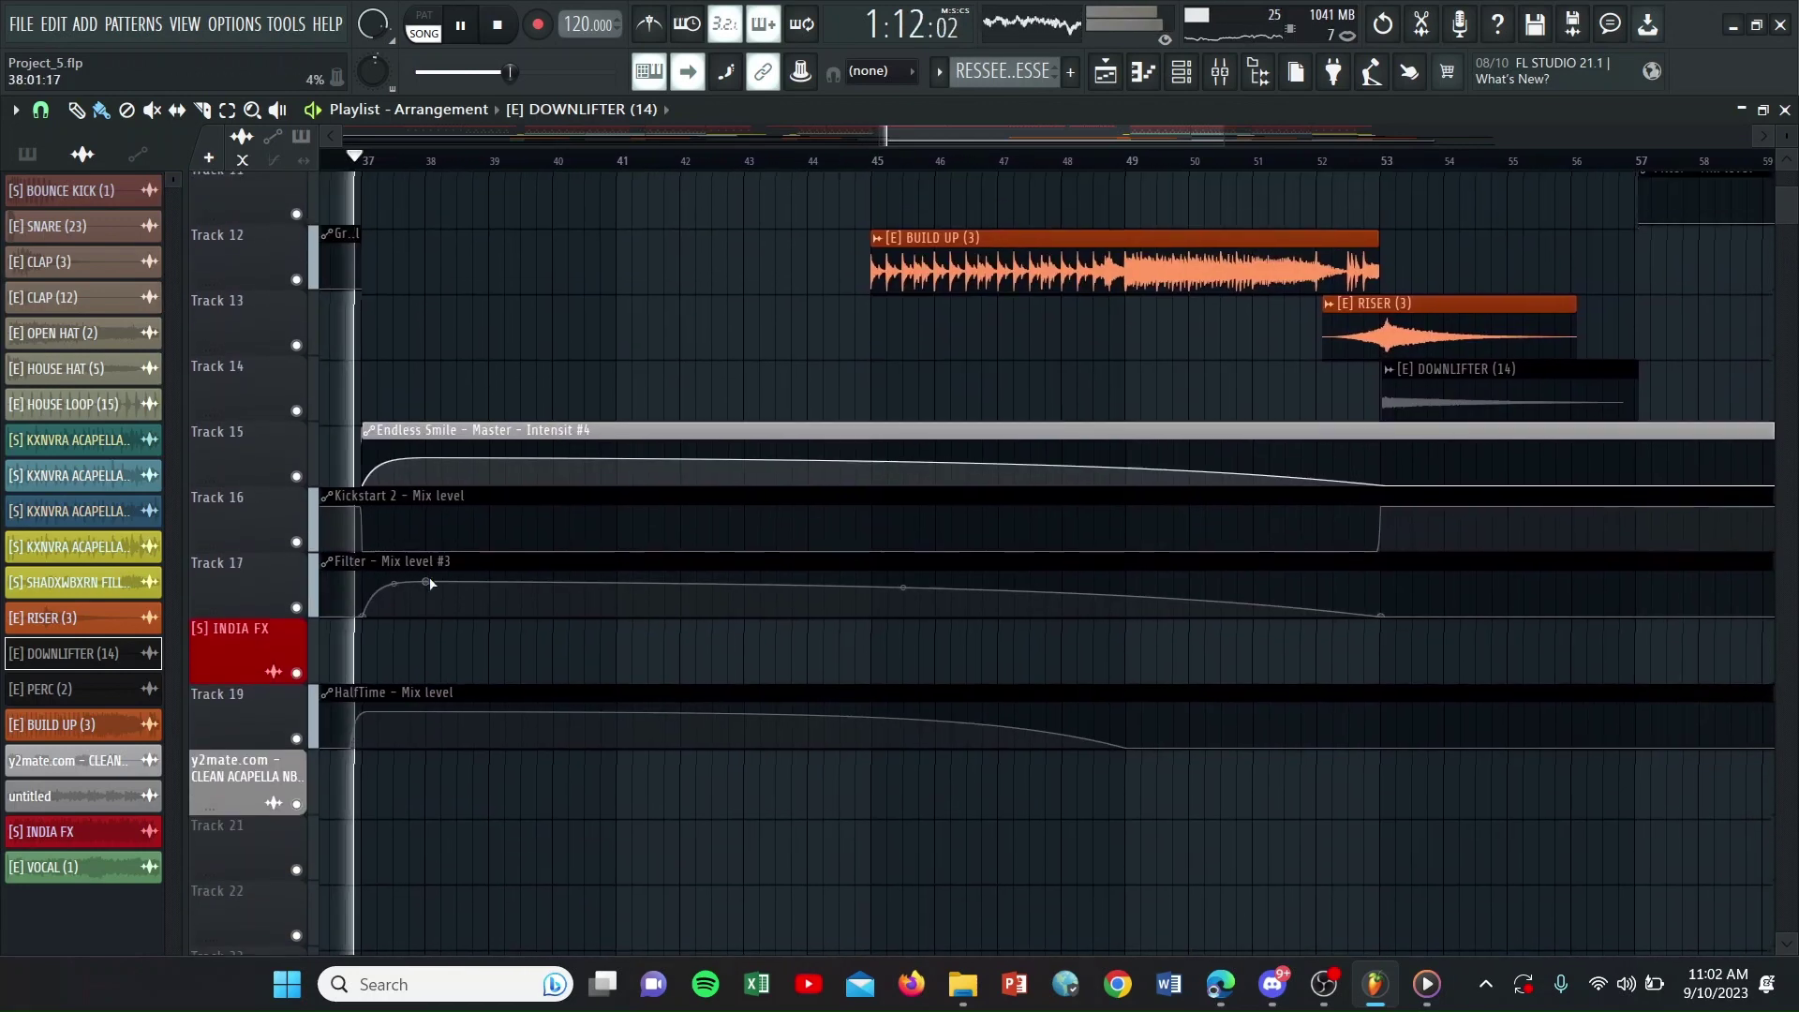
{"action": "scroll", "coordinate": [438, 579], "scroll_direction": "up", "scroll_amount": 6}
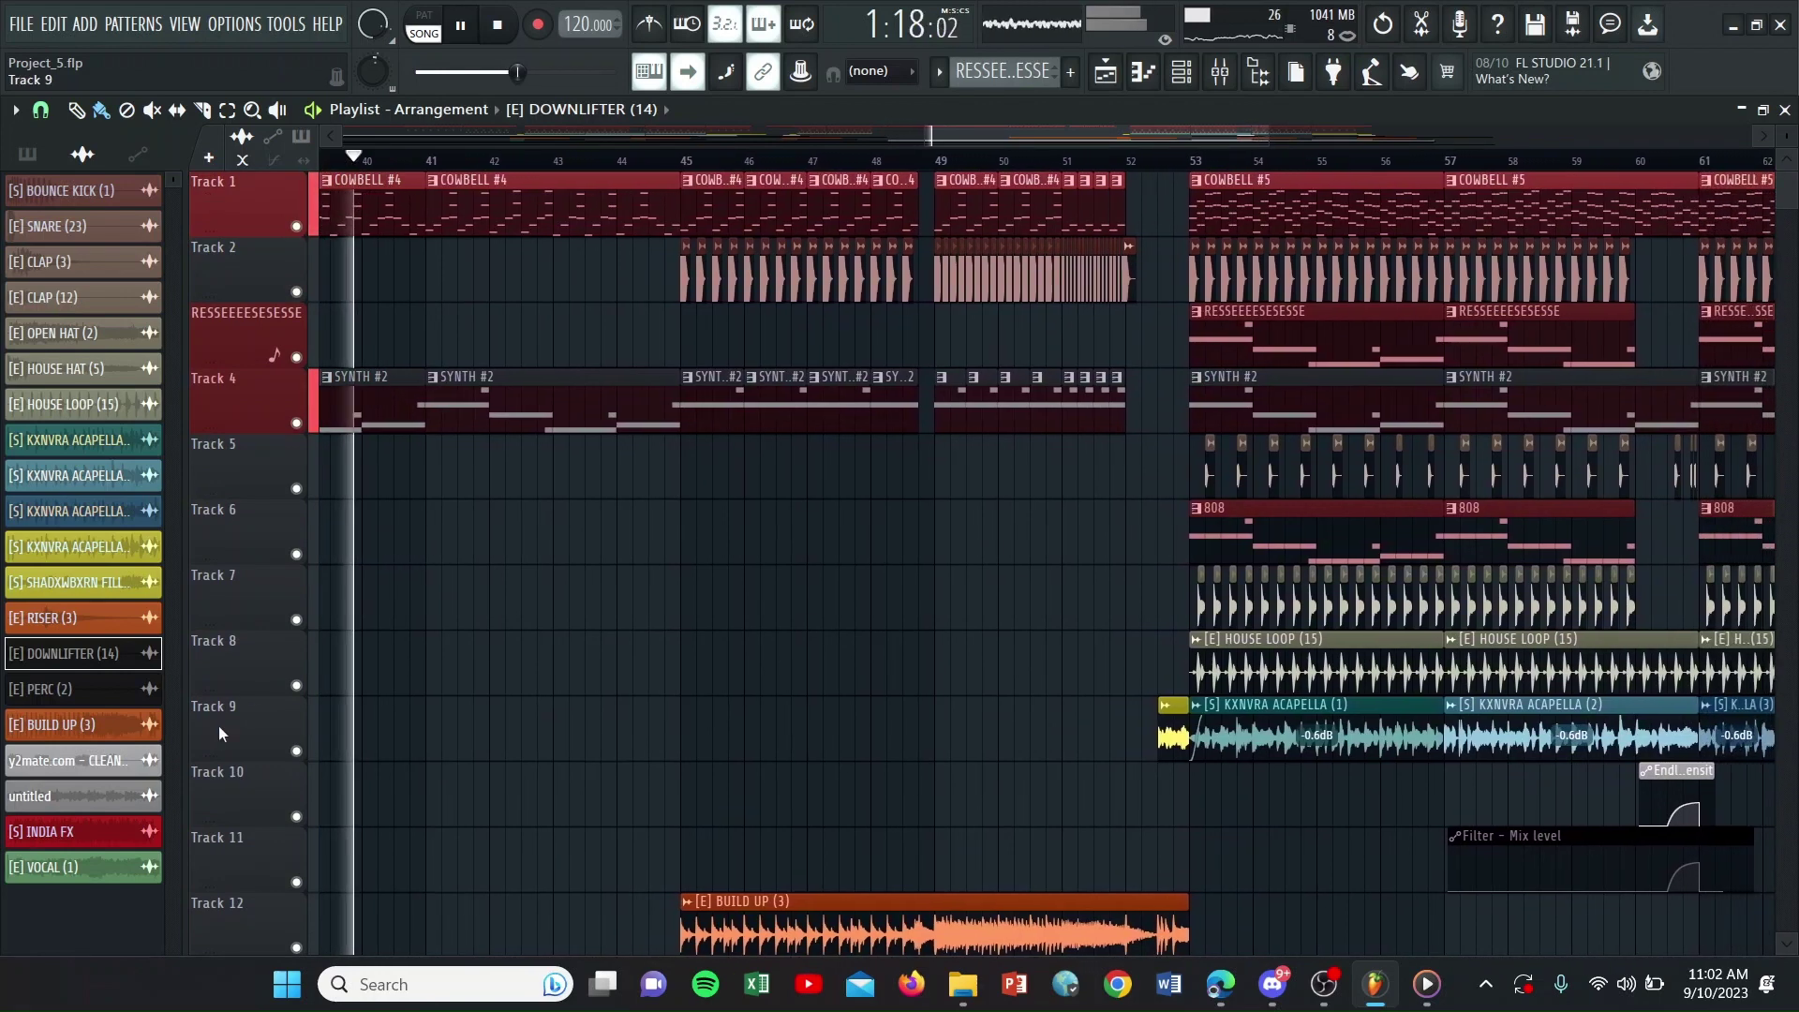
Delete the untitled, [E] VOCAL (1), [S] INDIA FX and y2mate.com CLEAN ACAPELLA audio clips from the project.
{"action": "right_click", "coordinate": [79, 792]}
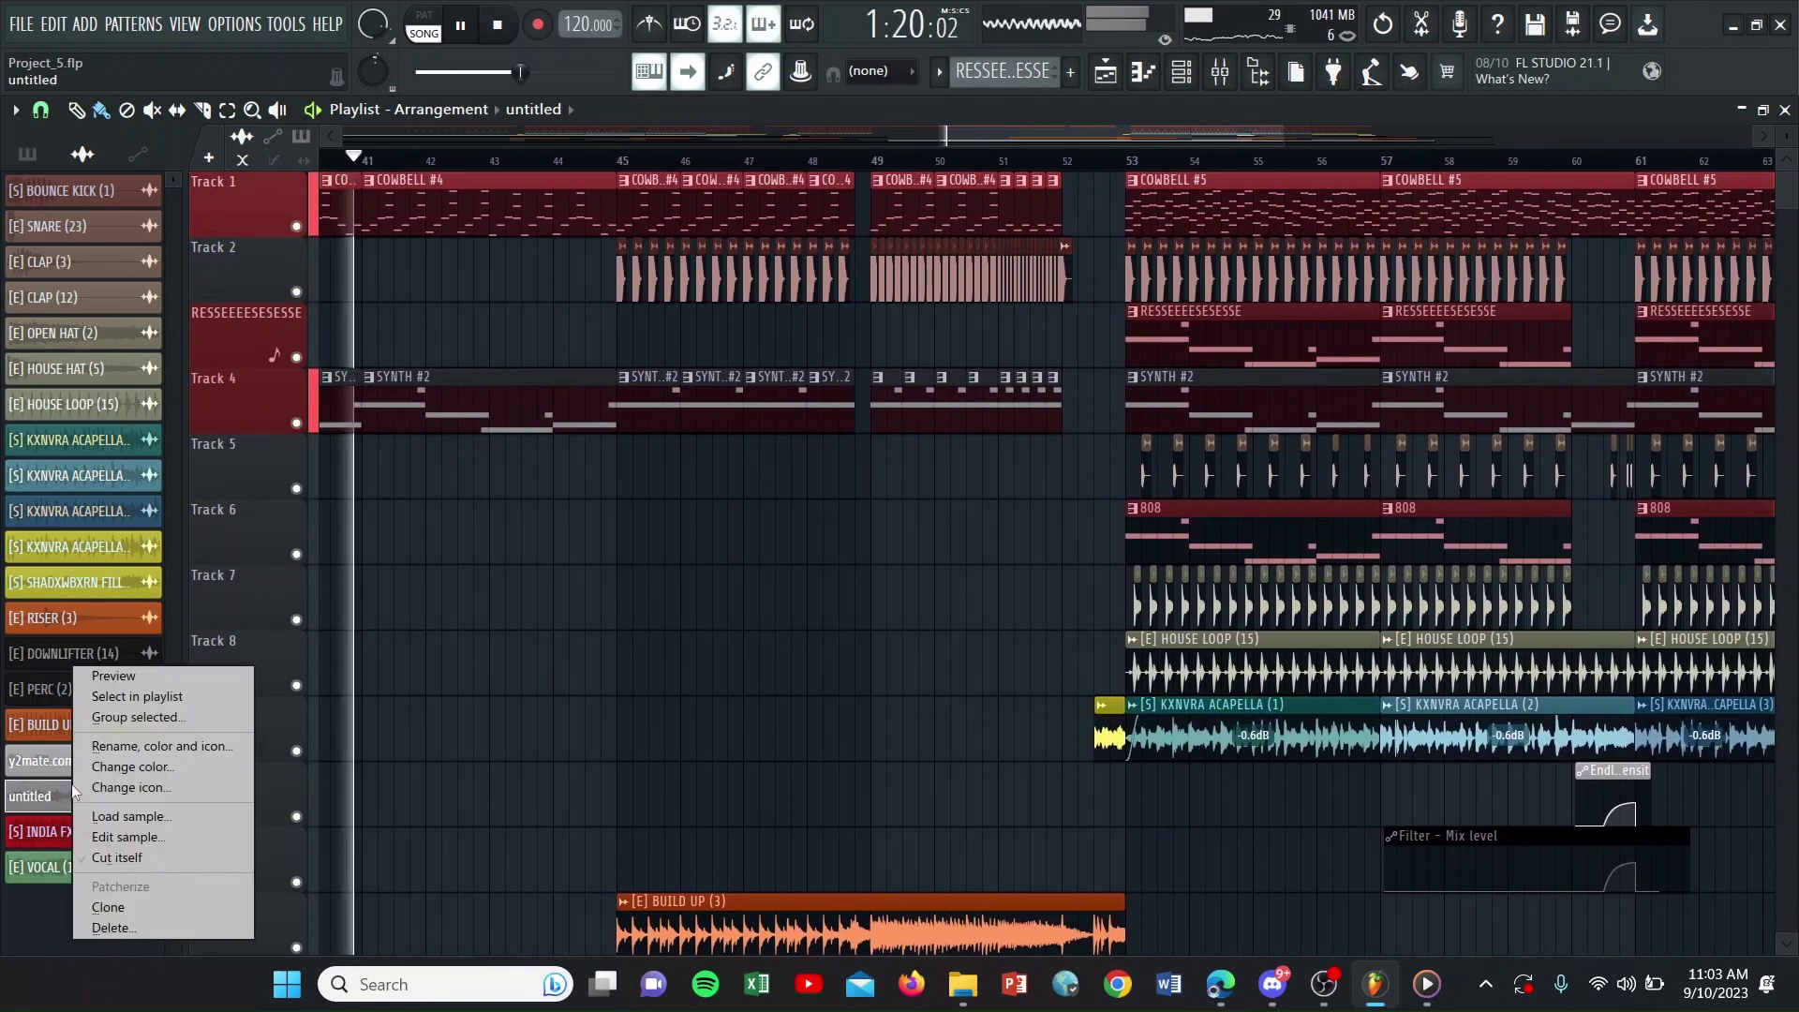
{"action": "left_click", "coordinate": [85, 926]}
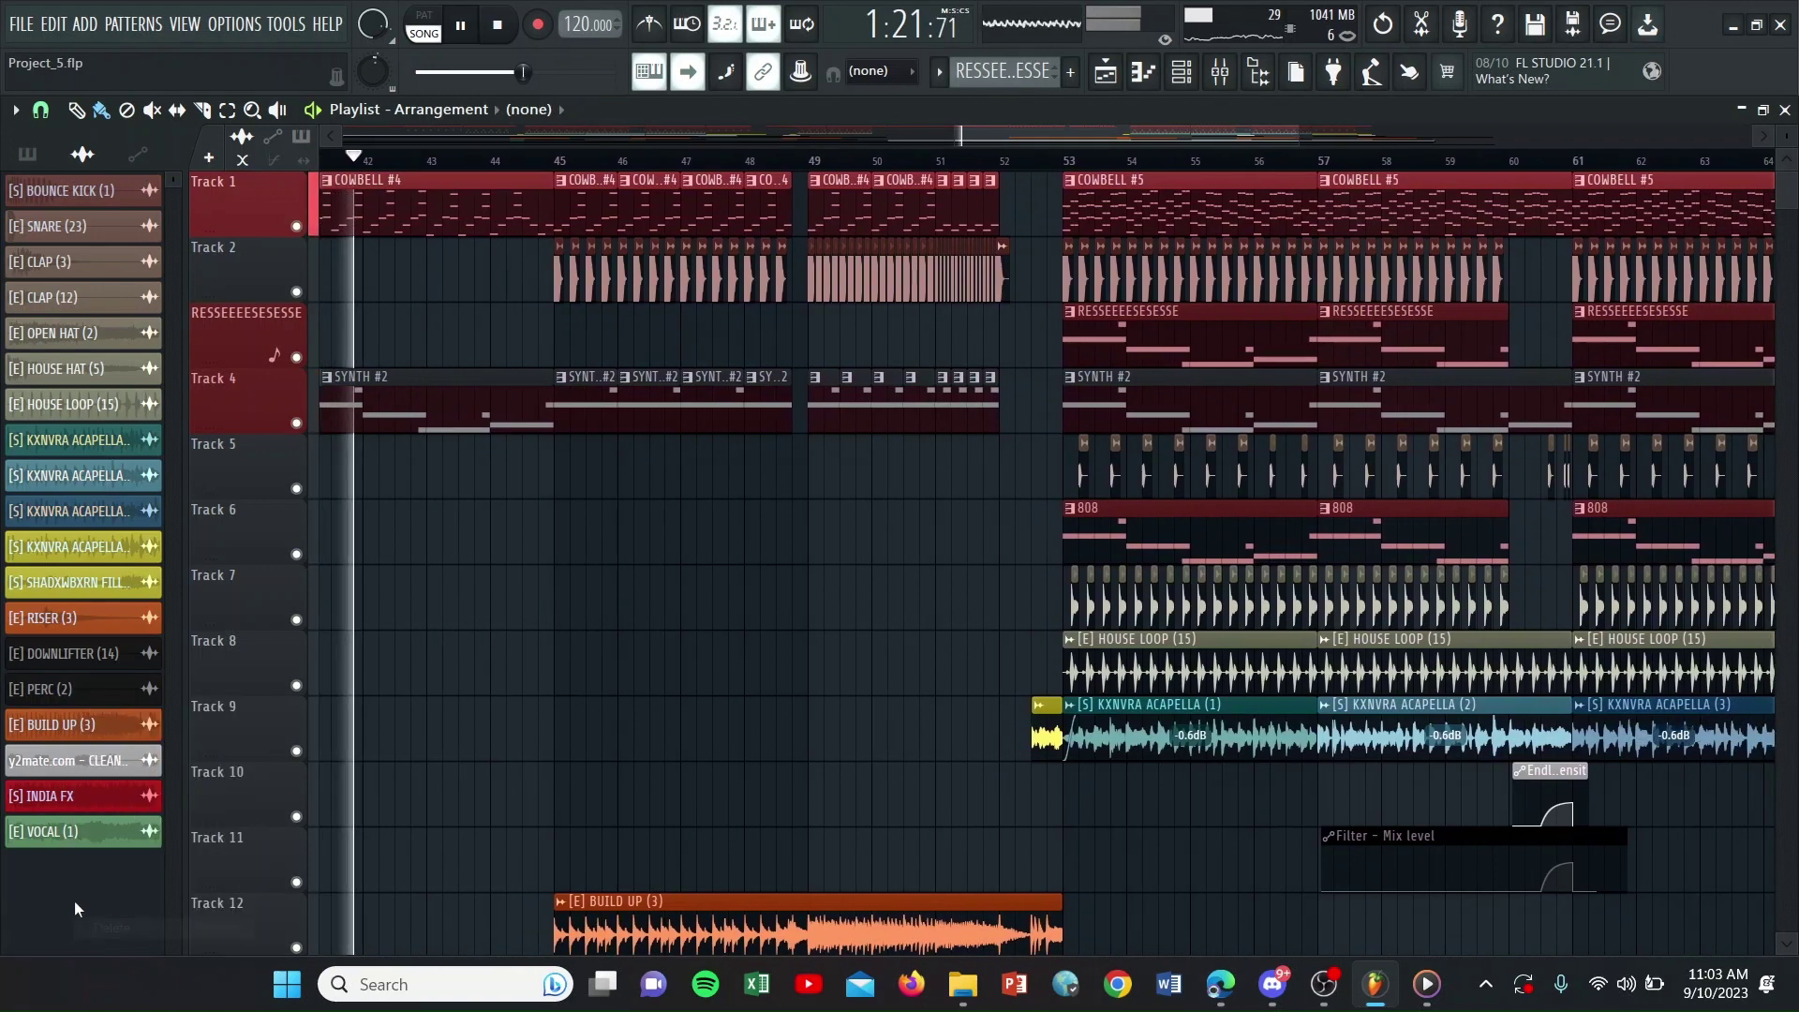
{"action": "right_click", "coordinate": [75, 834]}
{"action": "left_click", "coordinate": [86, 926]}
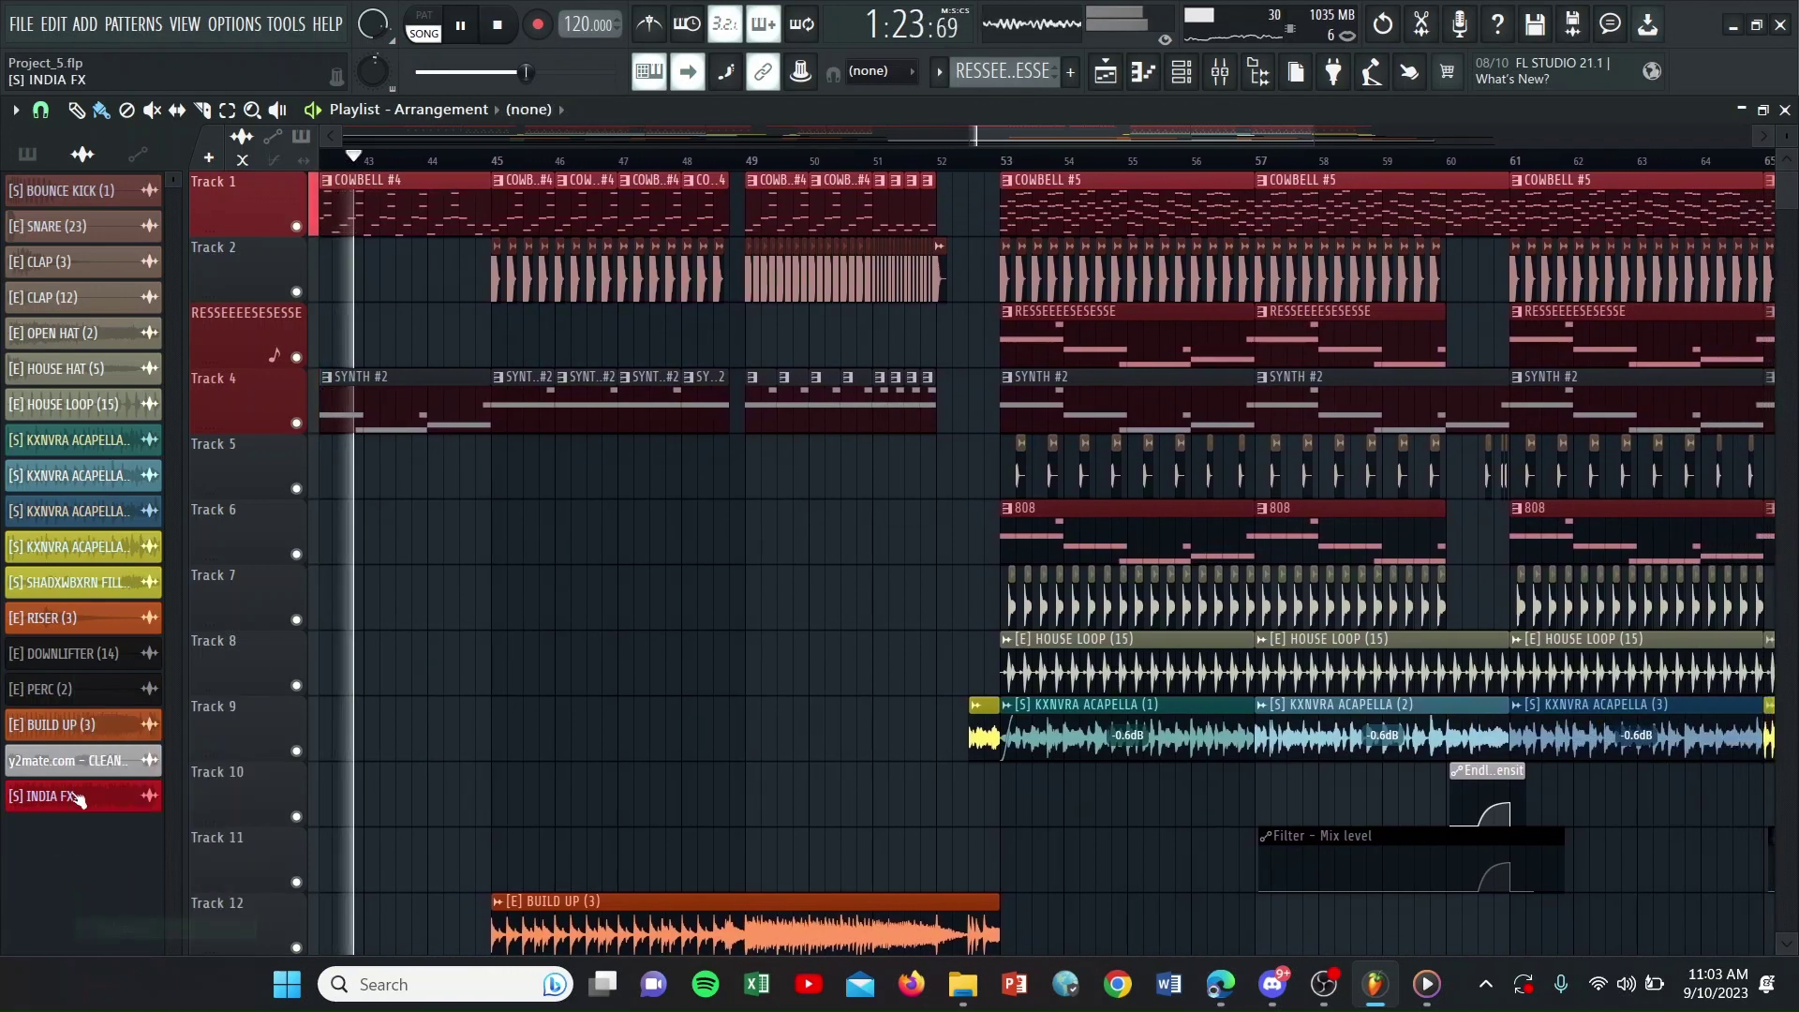
{"action": "right_click", "coordinate": [72, 796]}
{"action": "left_click", "coordinate": [132, 926]}
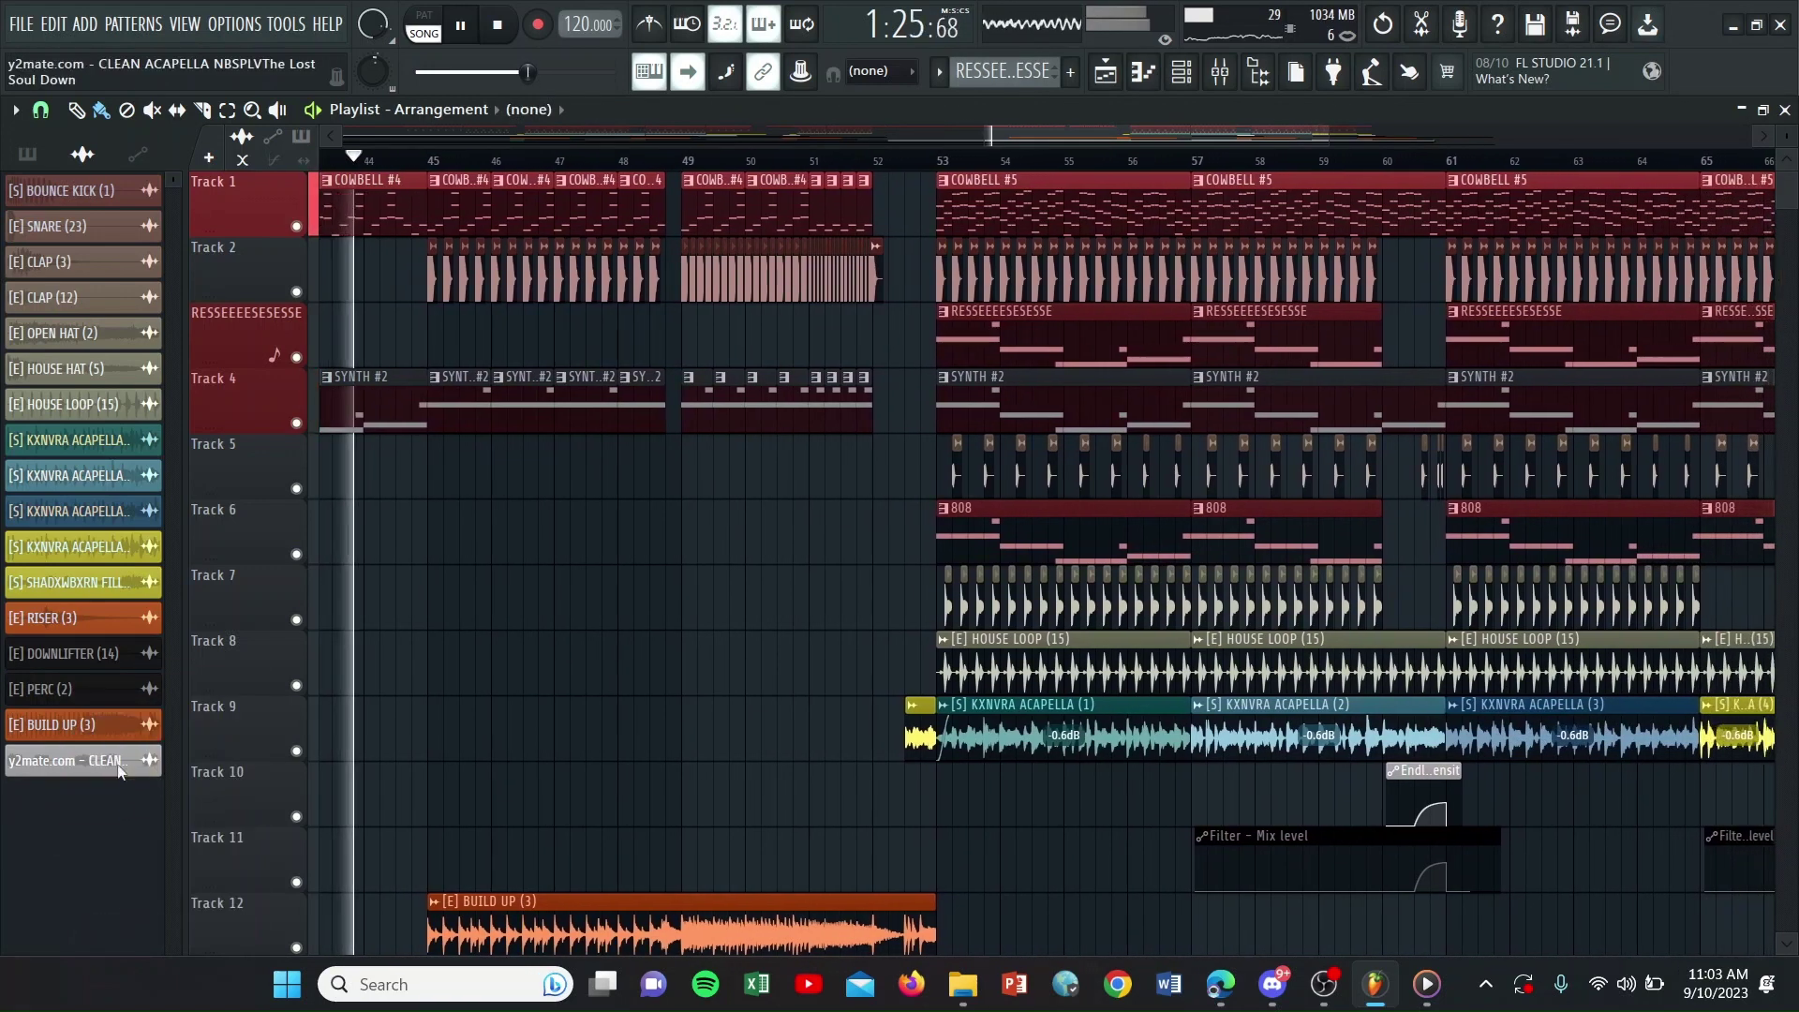
{"action": "right_click", "coordinate": [119, 760]}
{"action": "left_click", "coordinate": [146, 927]}
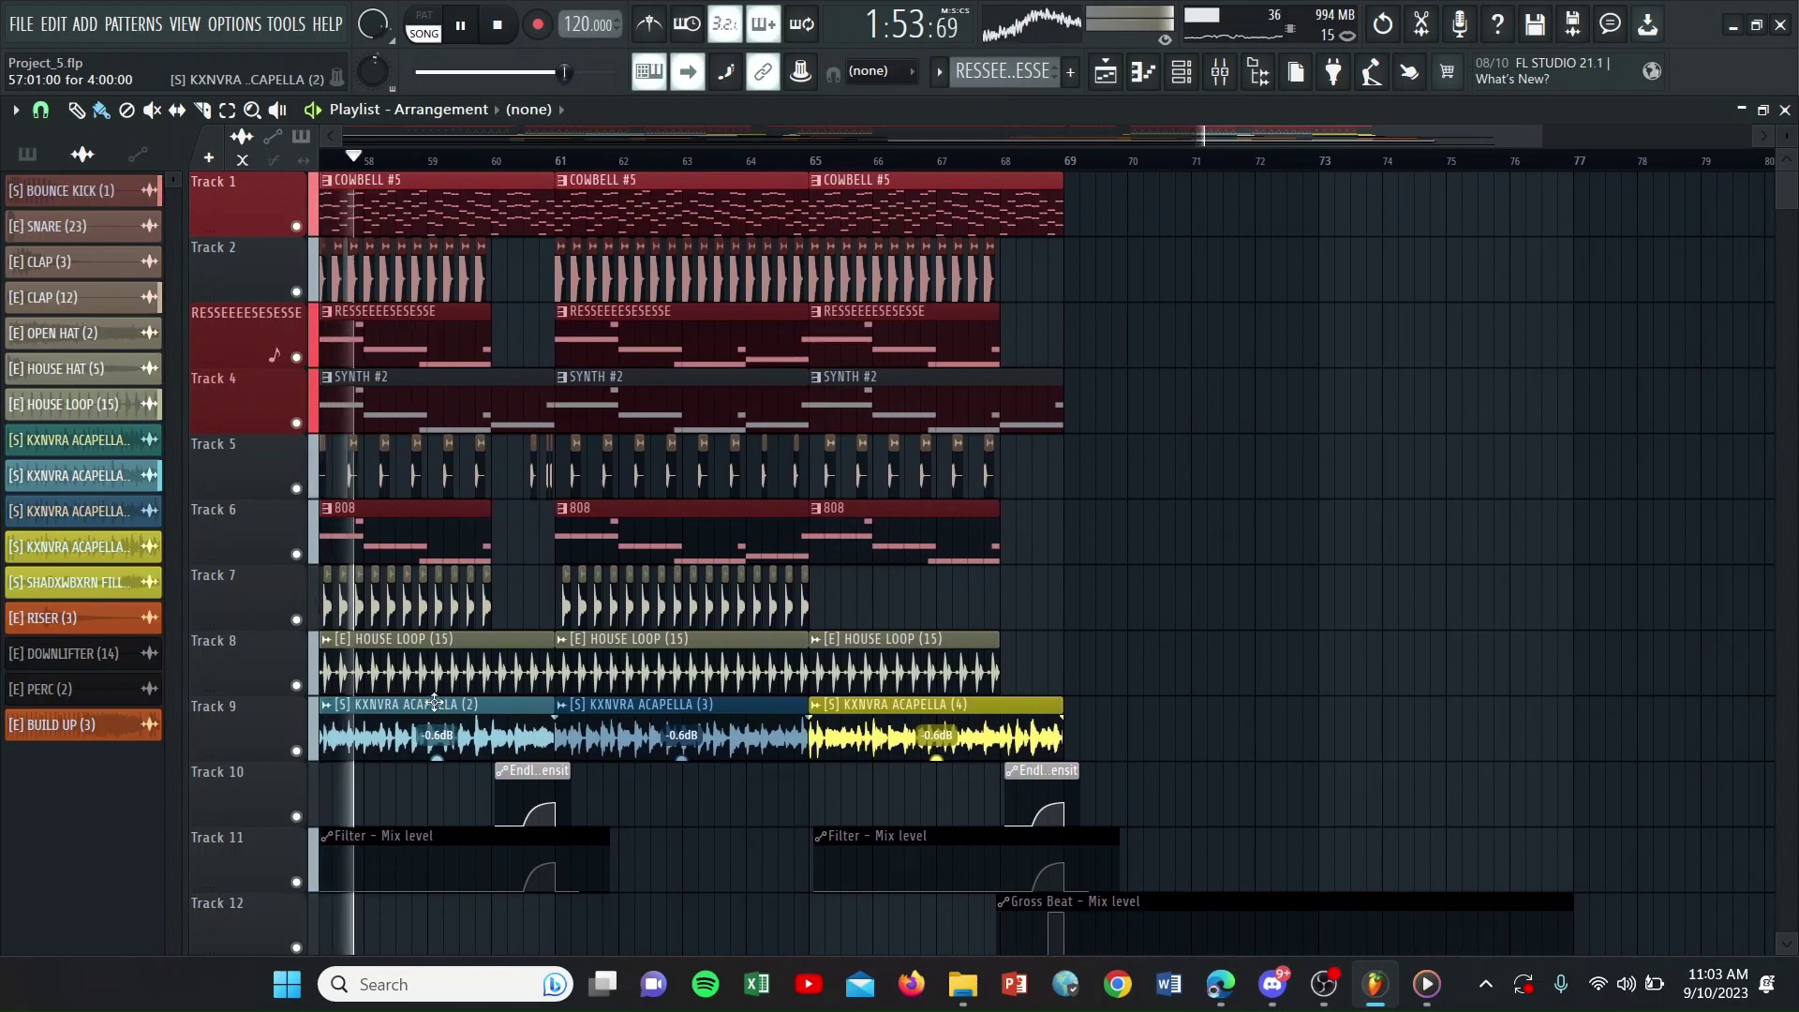
Show the project's automation clips and patterns in the picker, and view the end of the arrangement.
{"action": "left_click", "coordinate": [150, 158]}
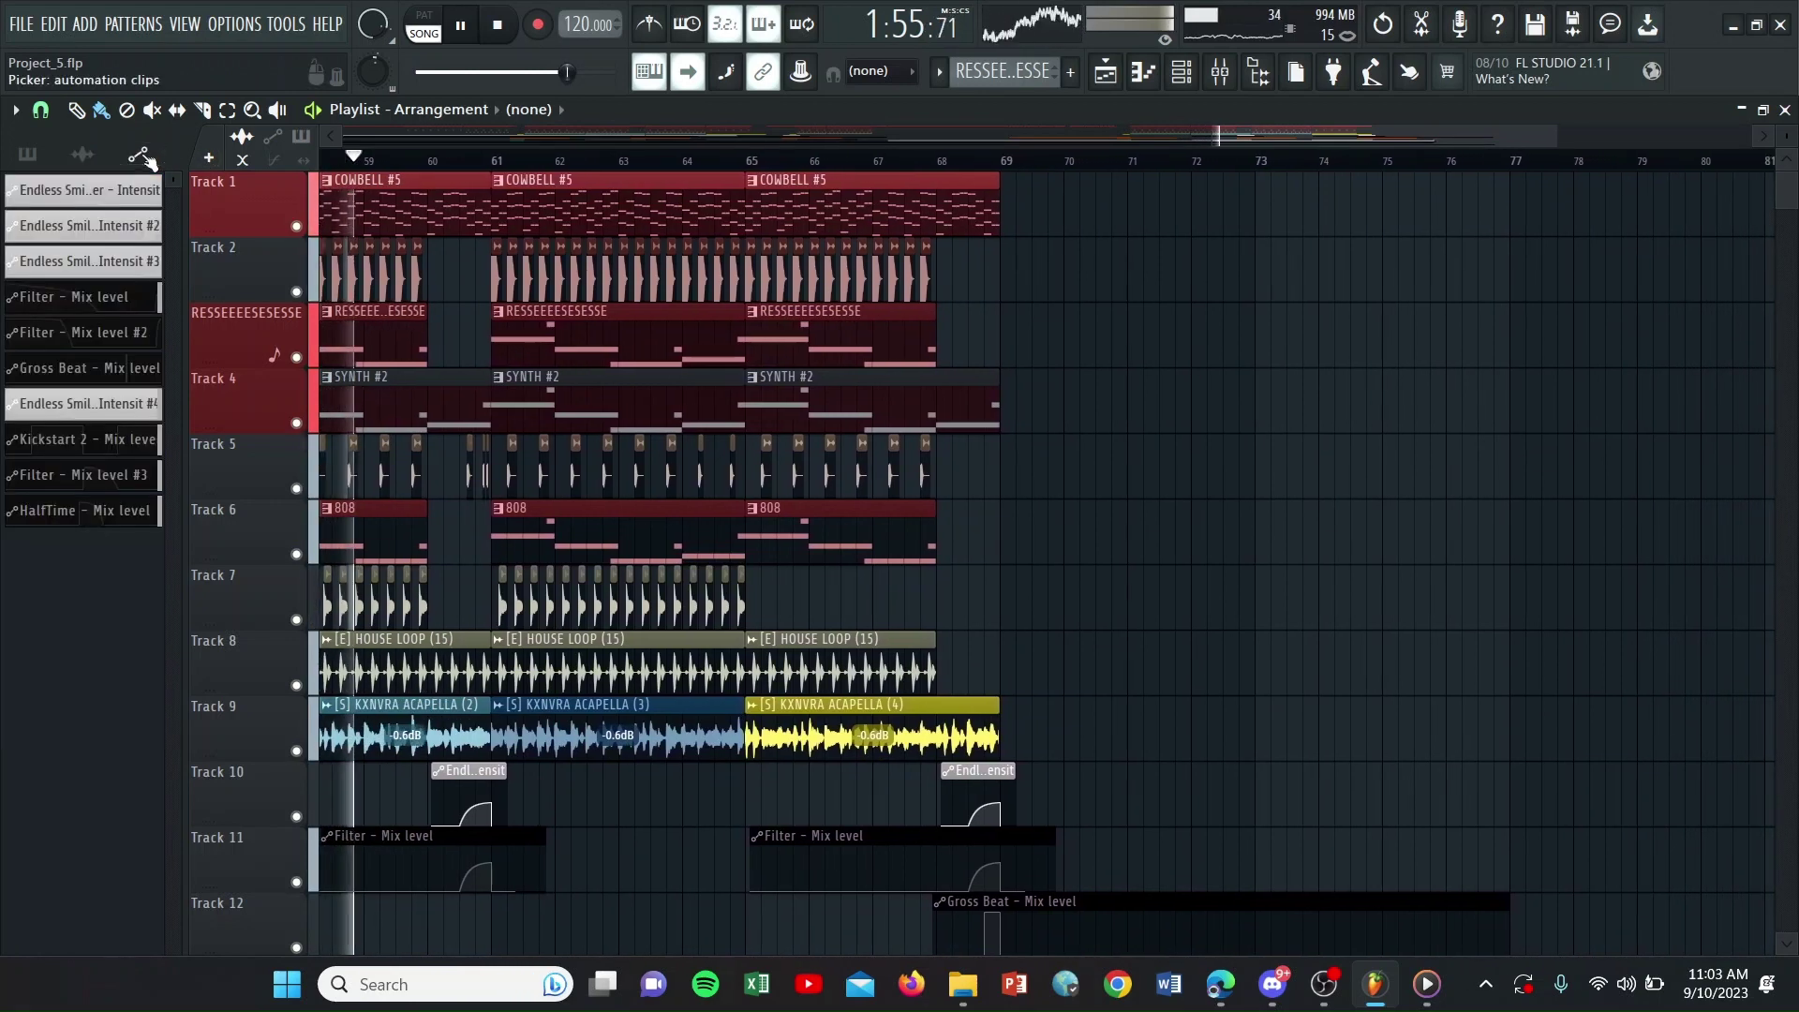
{"action": "left_click", "coordinate": [27, 153]}
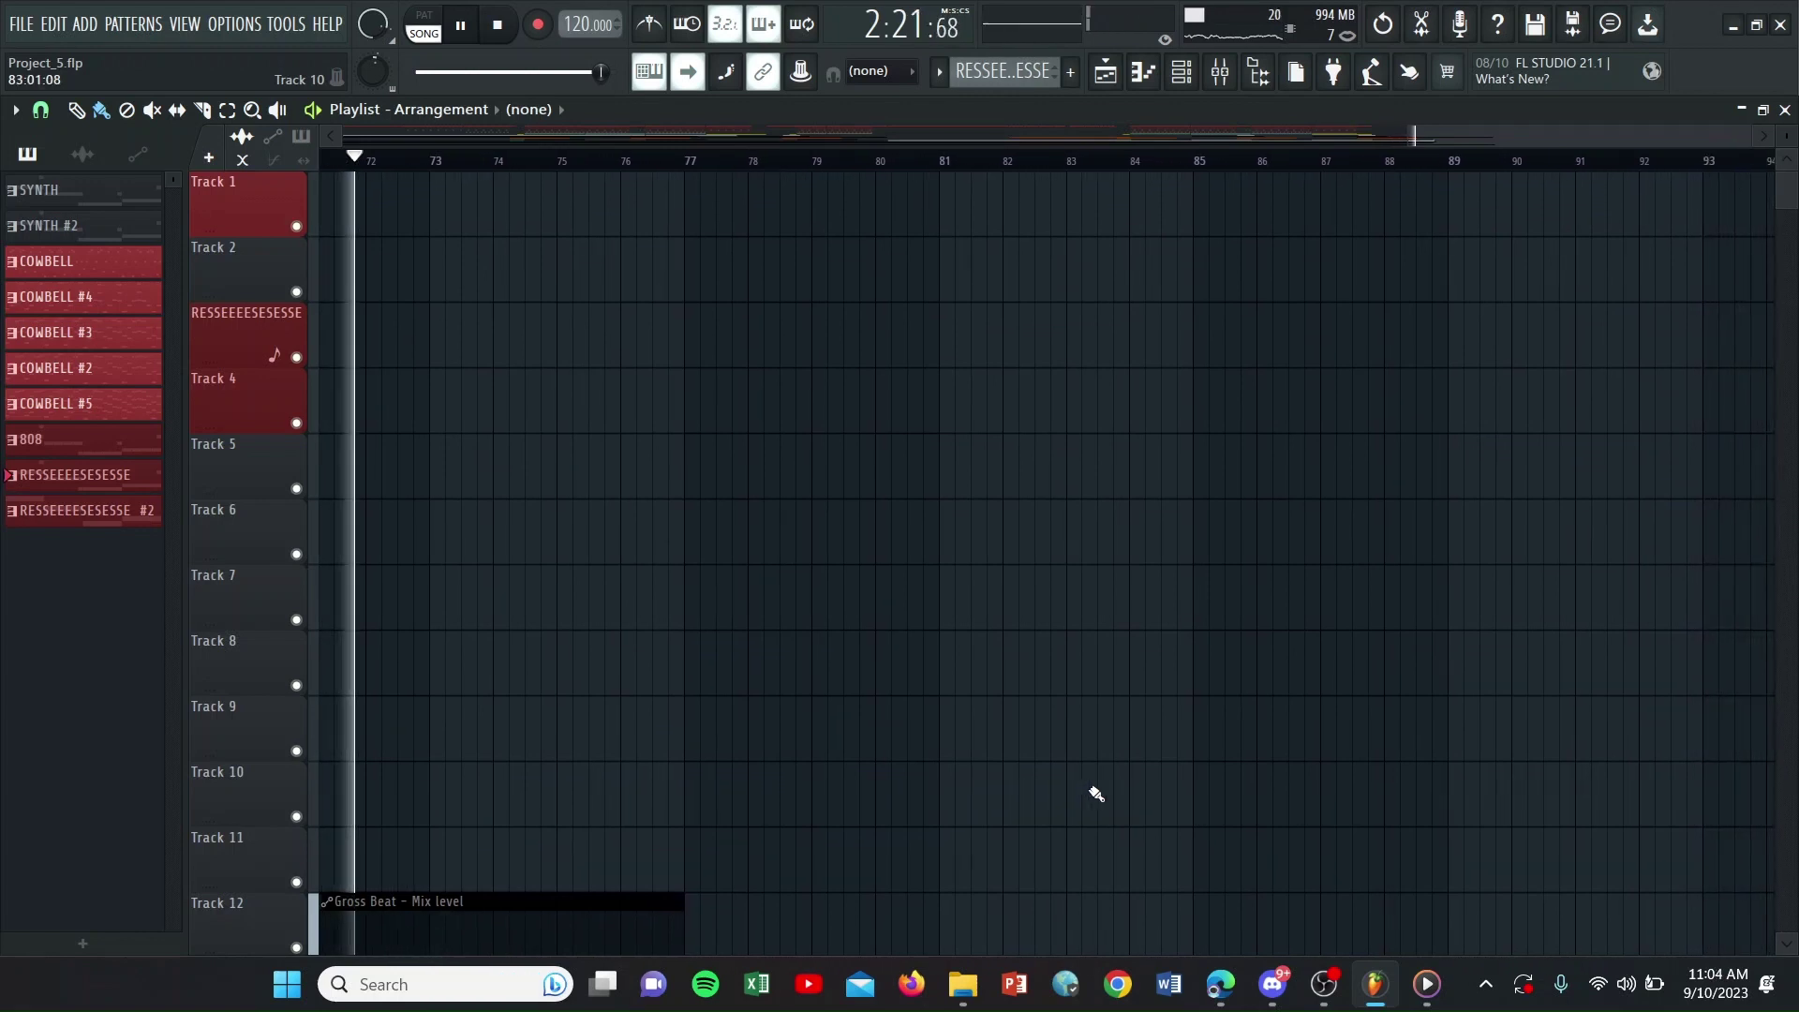
{"action": "scroll", "coordinate": [1096, 794], "scroll_direction": "down", "scroll_amount": 1}
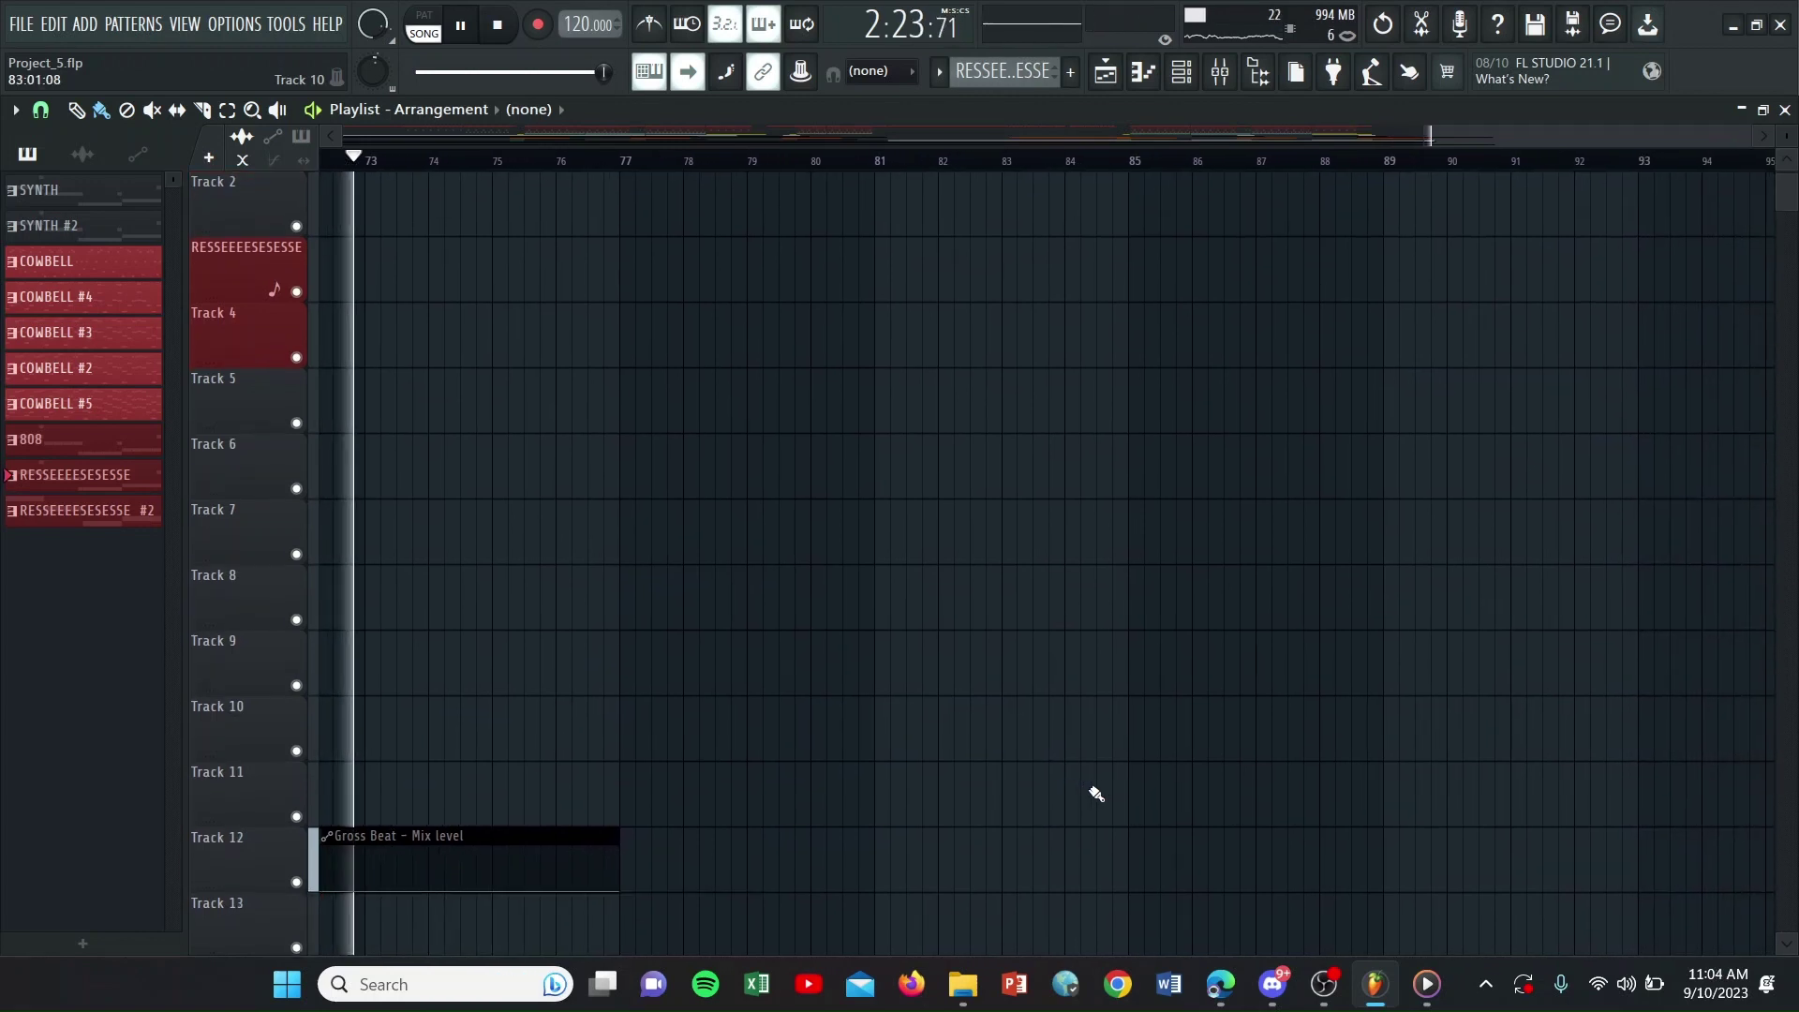